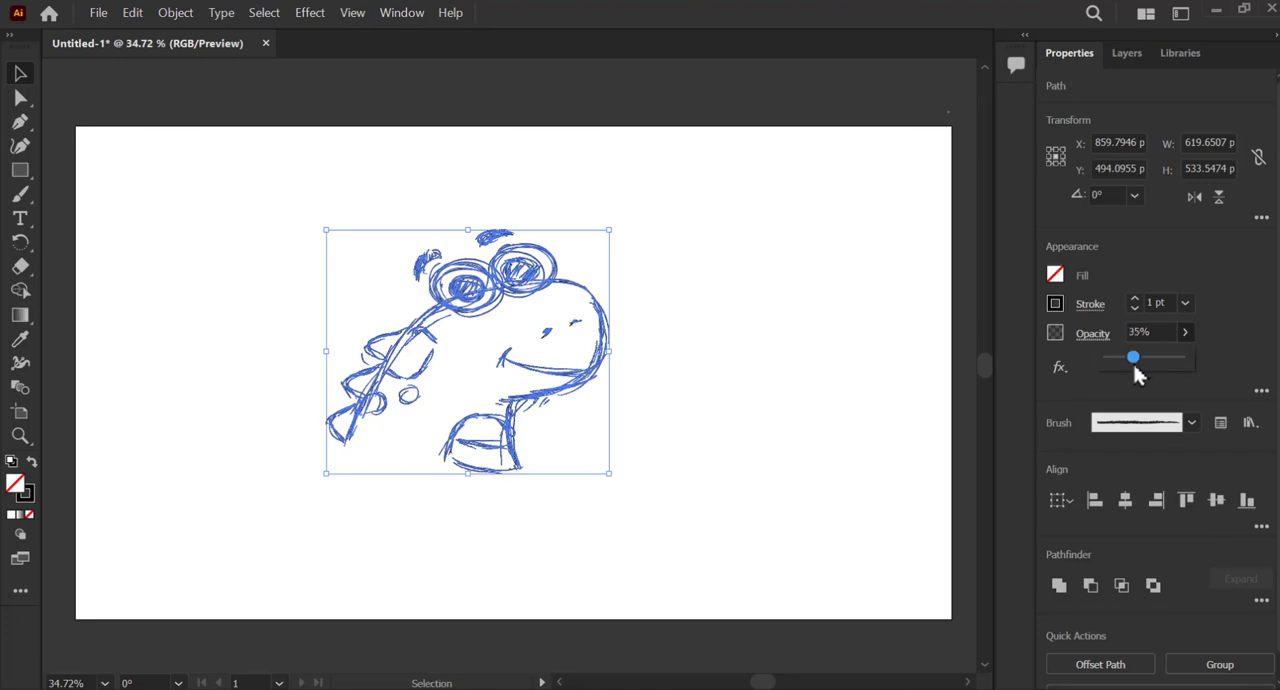
# Rename the sketch layer as base and lock it.
pyautogui.click(1126, 53)
pyautogui.write('base')
pyautogui.press('Return')
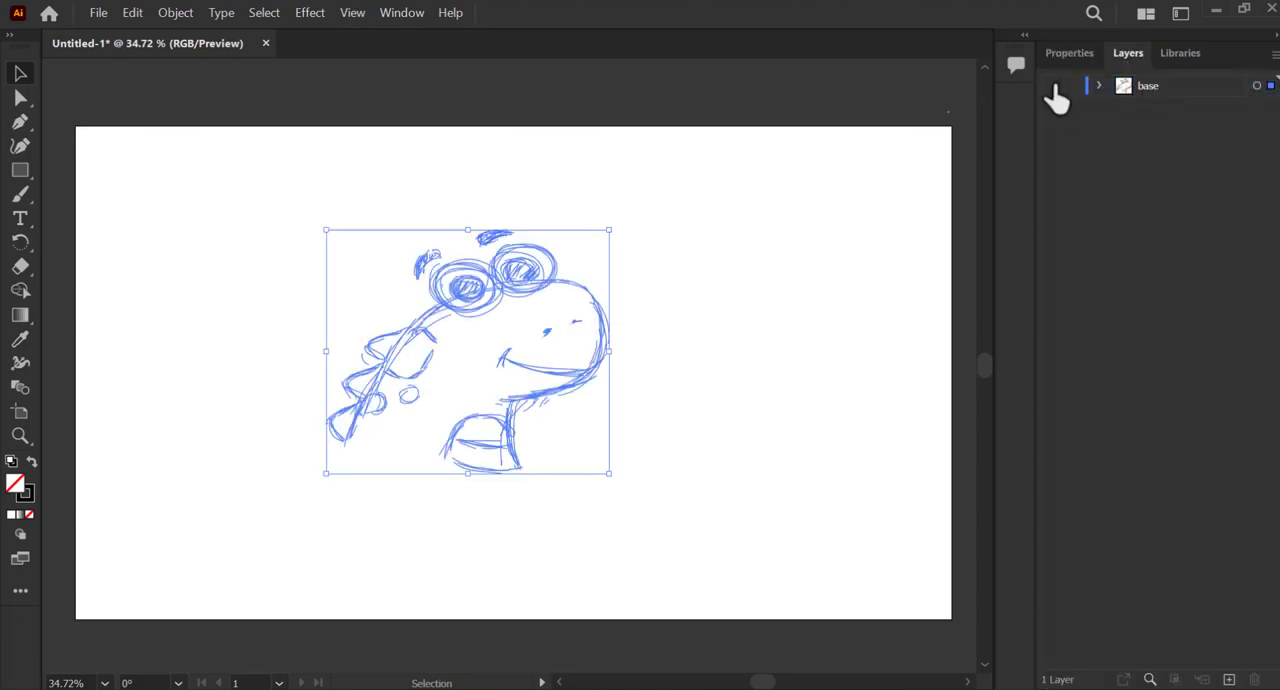
pyautogui.click(1053, 86)
pyautogui.click(1052, 86)
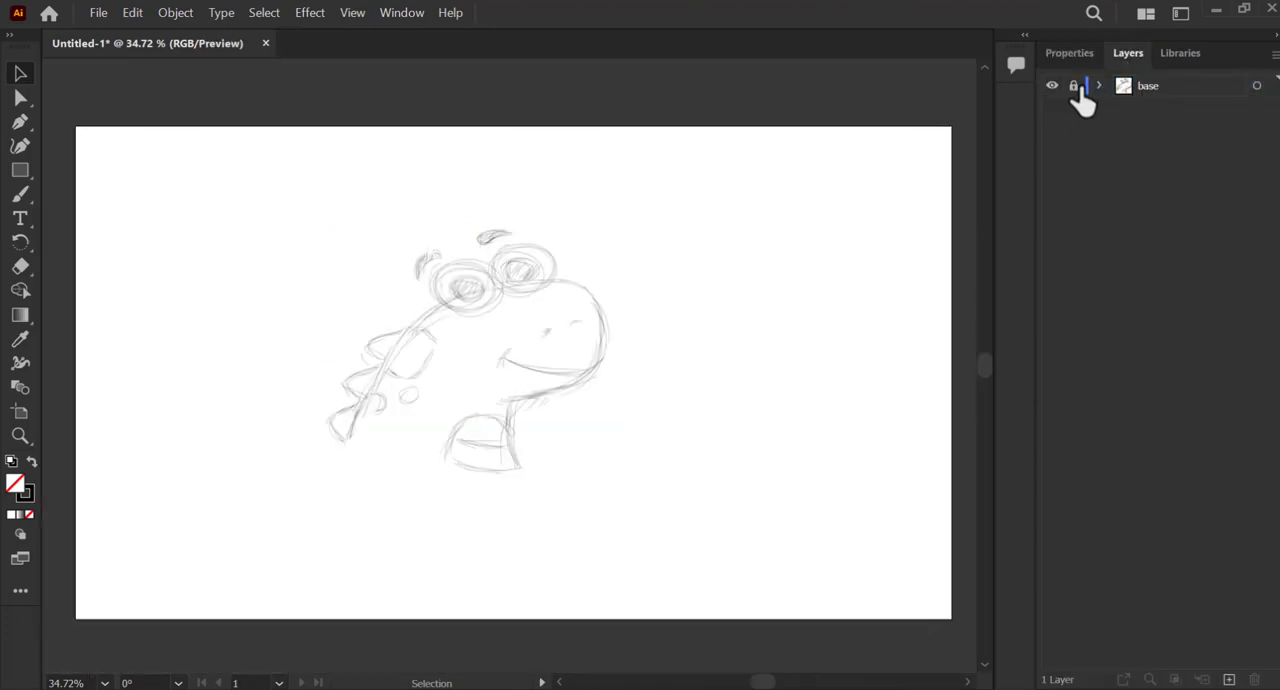
# Add a new layer above the base layer for tracing the sketch.
pyautogui.click(1229, 680)
pyautogui.press('z')
pyautogui.click(559, 329)
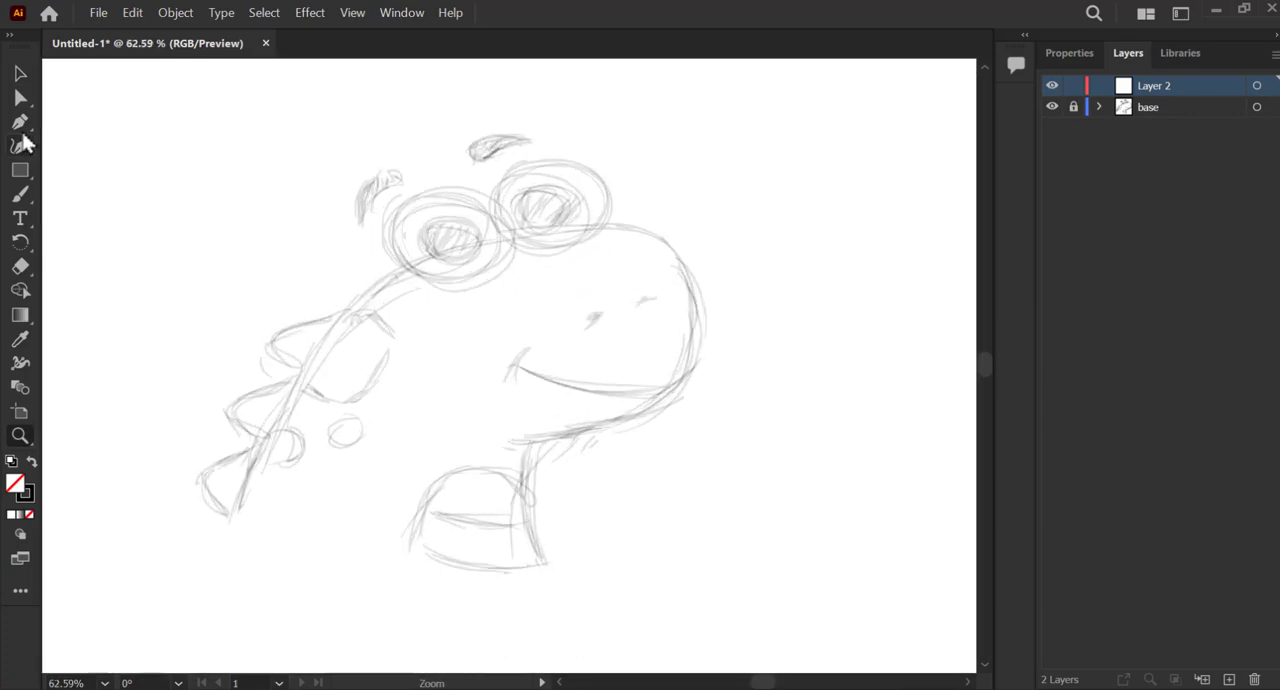
# Trace the dinosaur's head, snout and neck over the sketch as one closed Pen tool path.
pyautogui.click(115, 127)
pyautogui.click(233, 516)
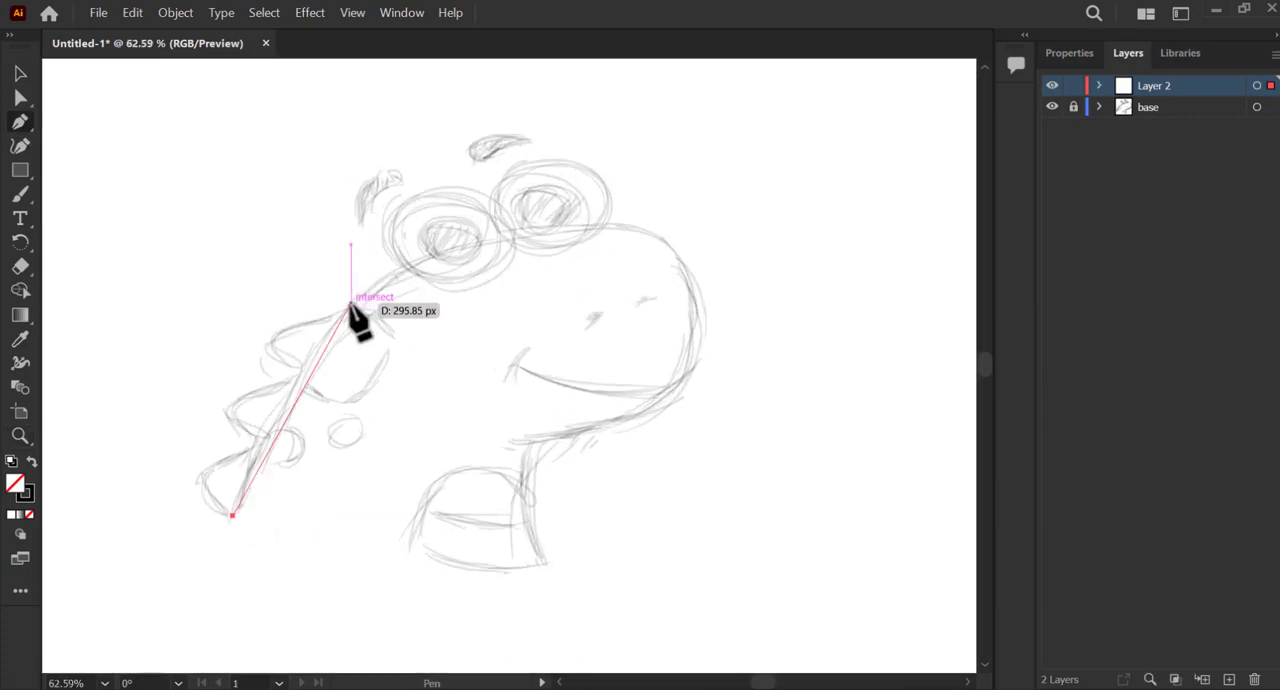
pyautogui.moveTo(351, 303); pyautogui.dragTo(393, 255)
pyautogui.moveTo(620, 225); pyautogui.dragTo(647, 231)
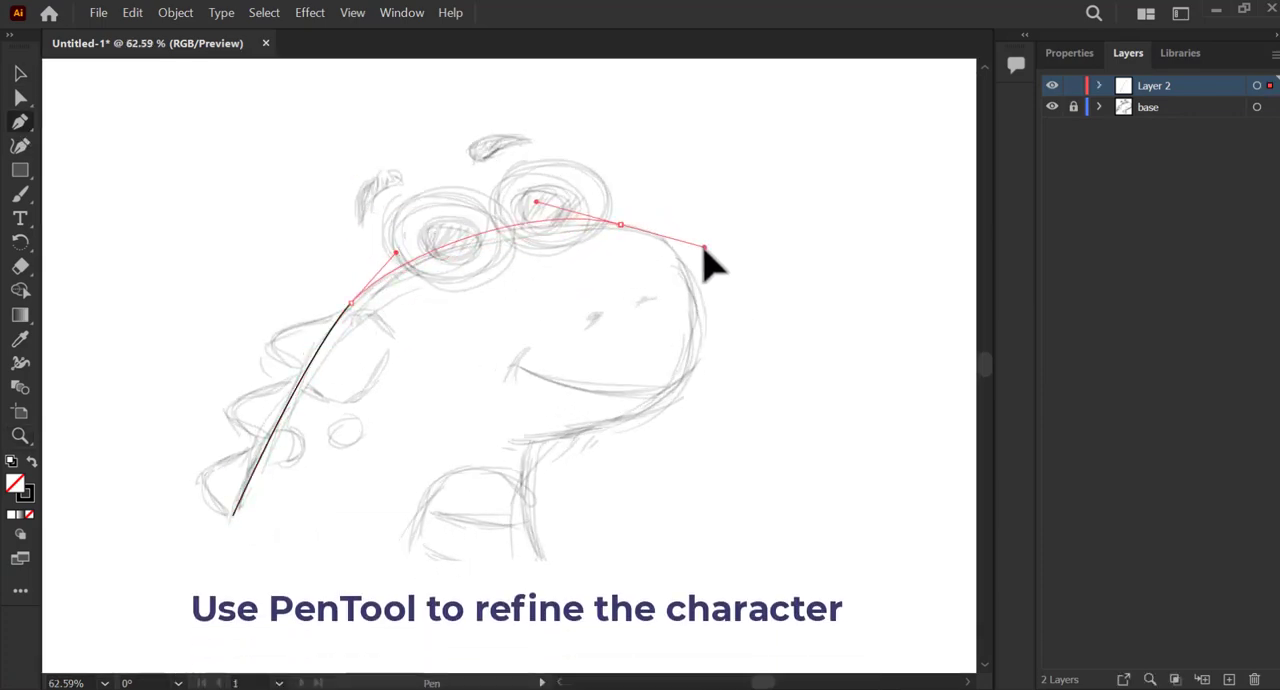
pyautogui.moveTo(690, 370); pyautogui.dragTo(663, 407)
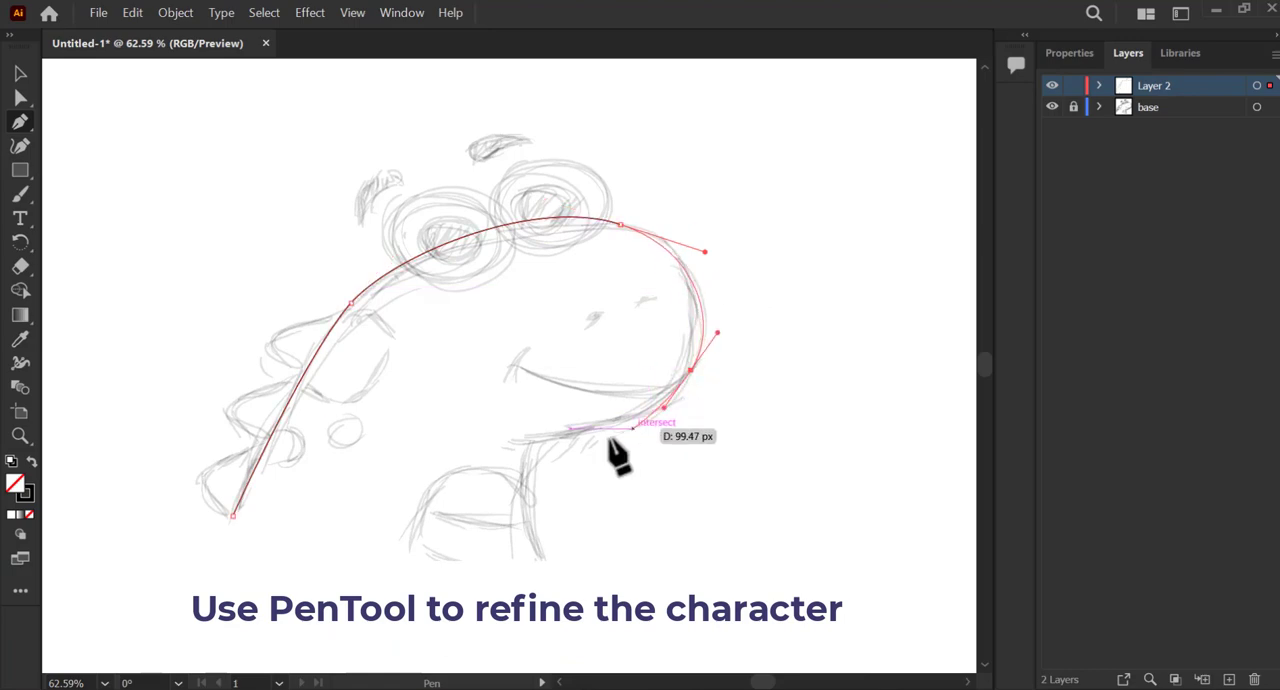
pyautogui.click(528, 448)
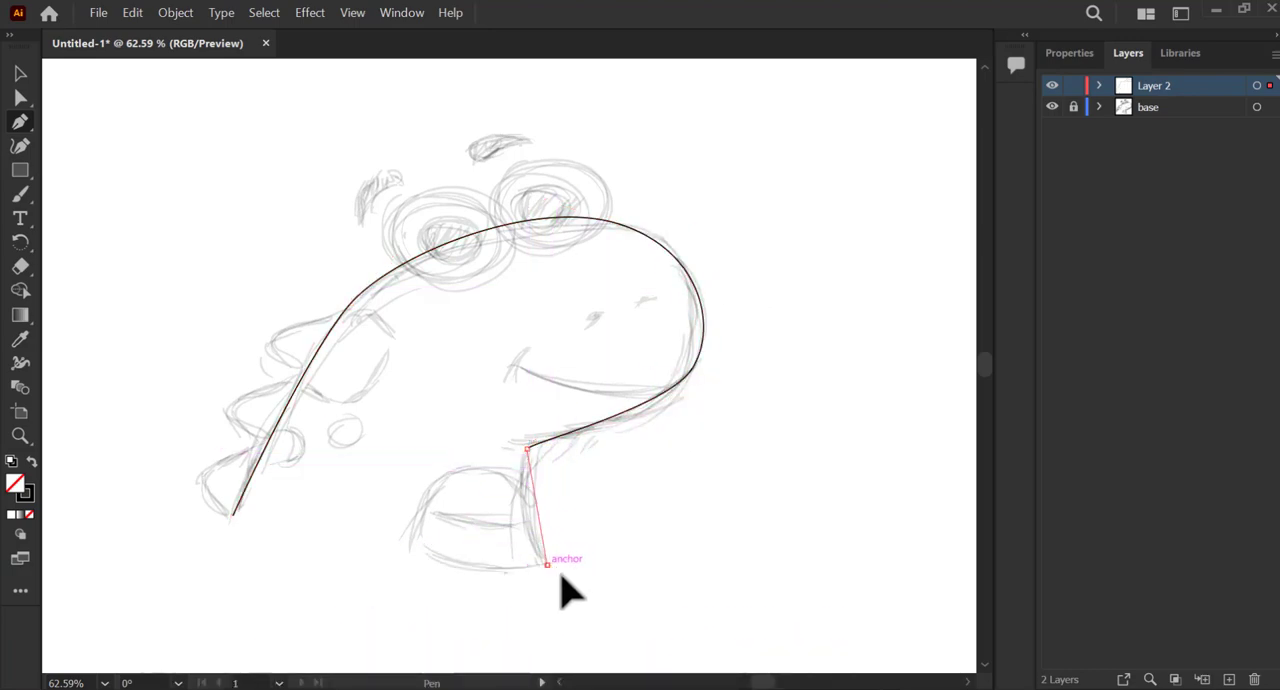
pyautogui.moveTo(582, 623); pyautogui.dragTo(582, 625)
pyautogui.click(547, 565)
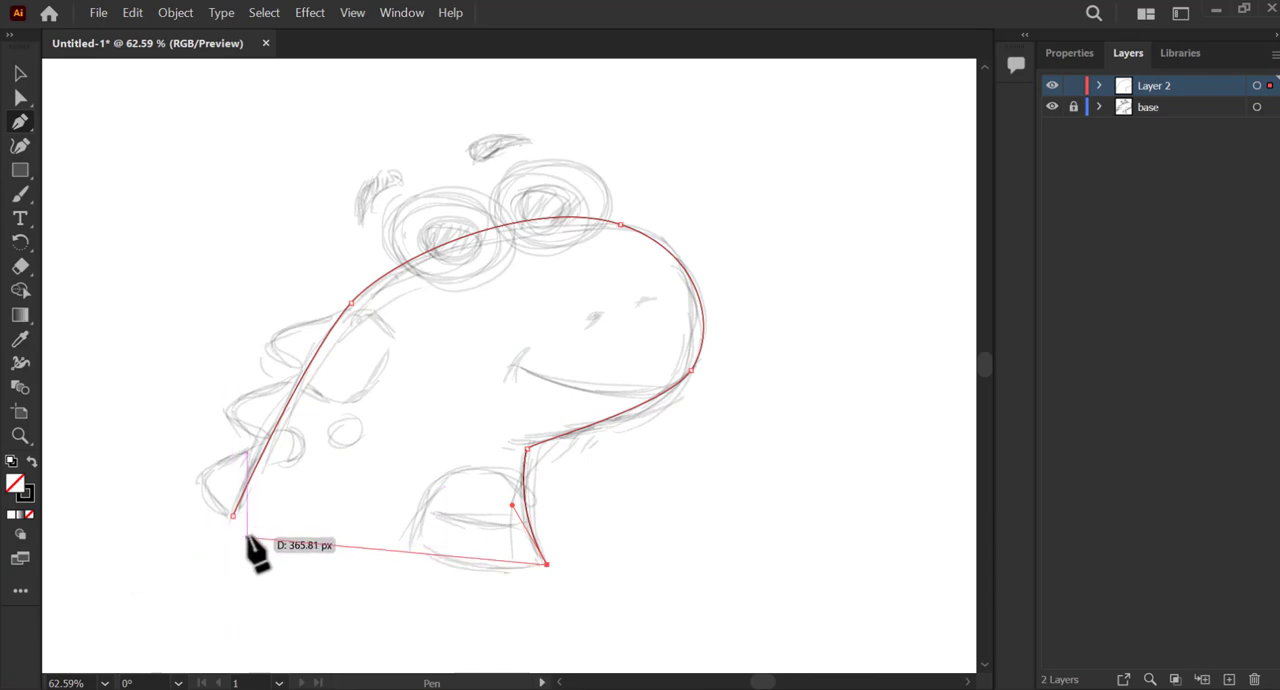
pyautogui.moveTo(232, 516); pyautogui.dragTo(97, 418)
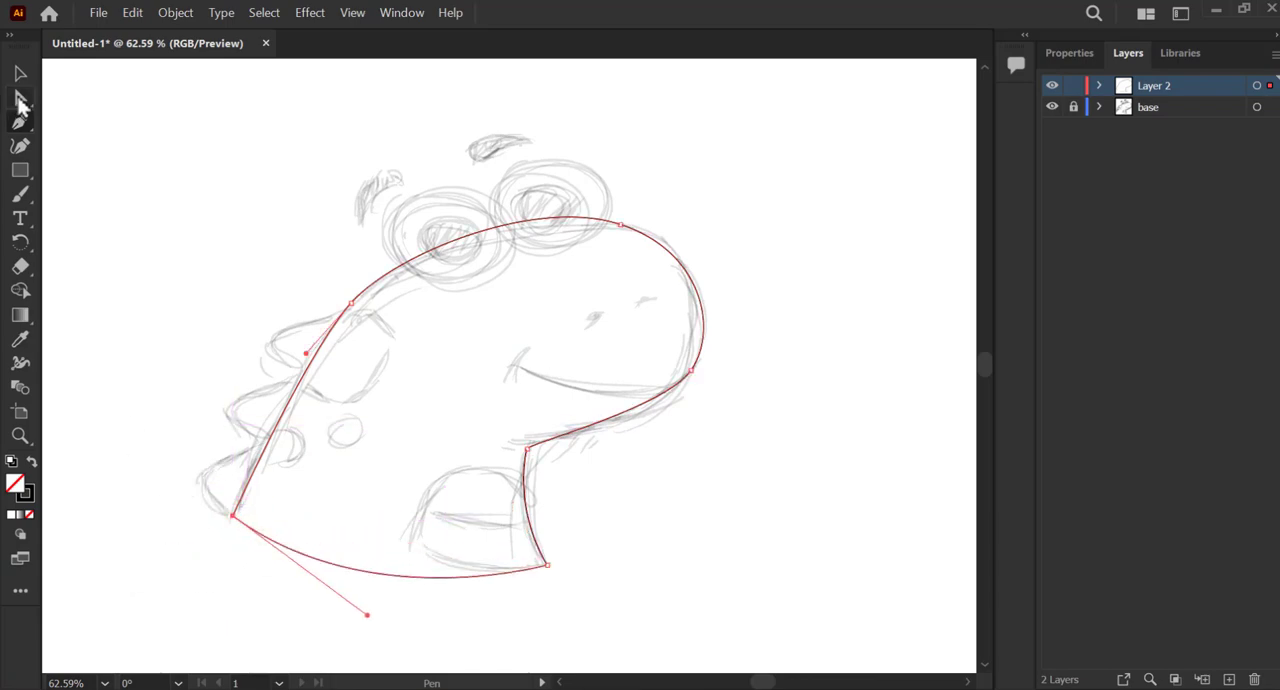
# Refine the outline's anchors and curve handles along the head, back and jaw to follow the sketch.
pyautogui.moveTo(535, 197)
pyautogui.mouseDown()
pyautogui.moveTo(505, 196)
pyautogui.moveTo(517, 204)
pyautogui.mouseUp()
pyautogui.moveTo(351, 303); pyautogui.dragTo(351, 310)
pyautogui.moveTo(396, 260); pyautogui.dragTo(406, 249)
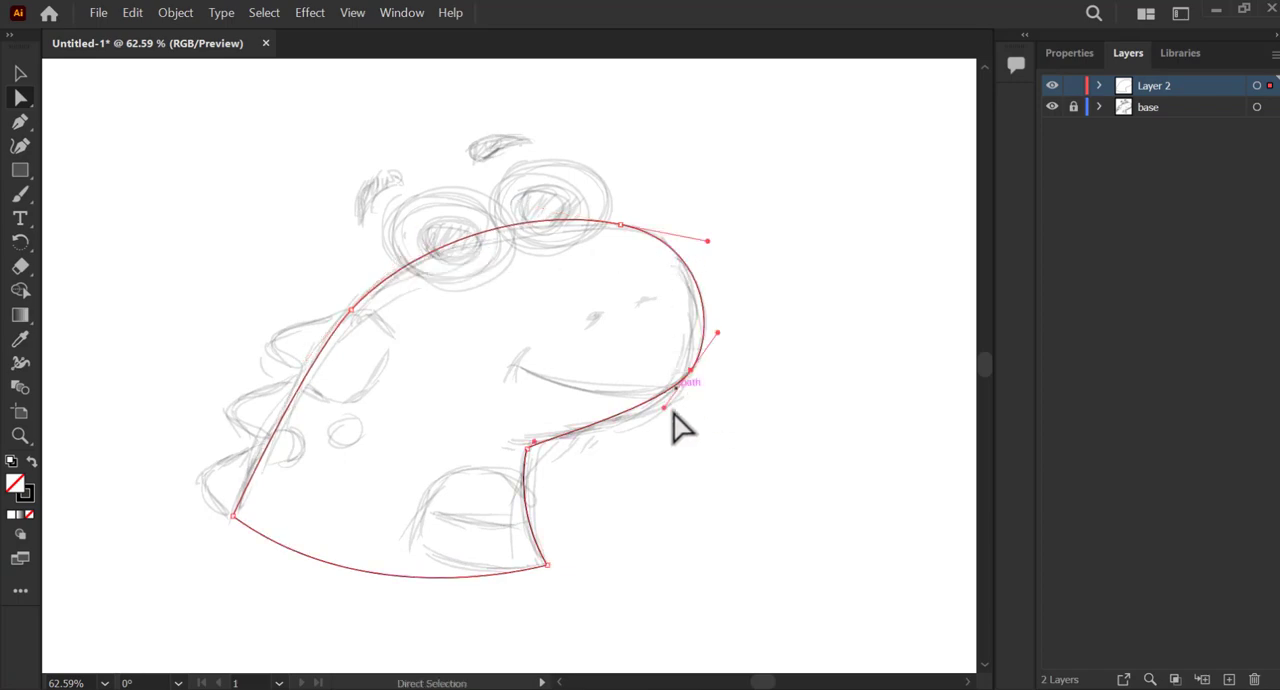
pyautogui.moveTo(664, 407); pyautogui.dragTo(648, 440)
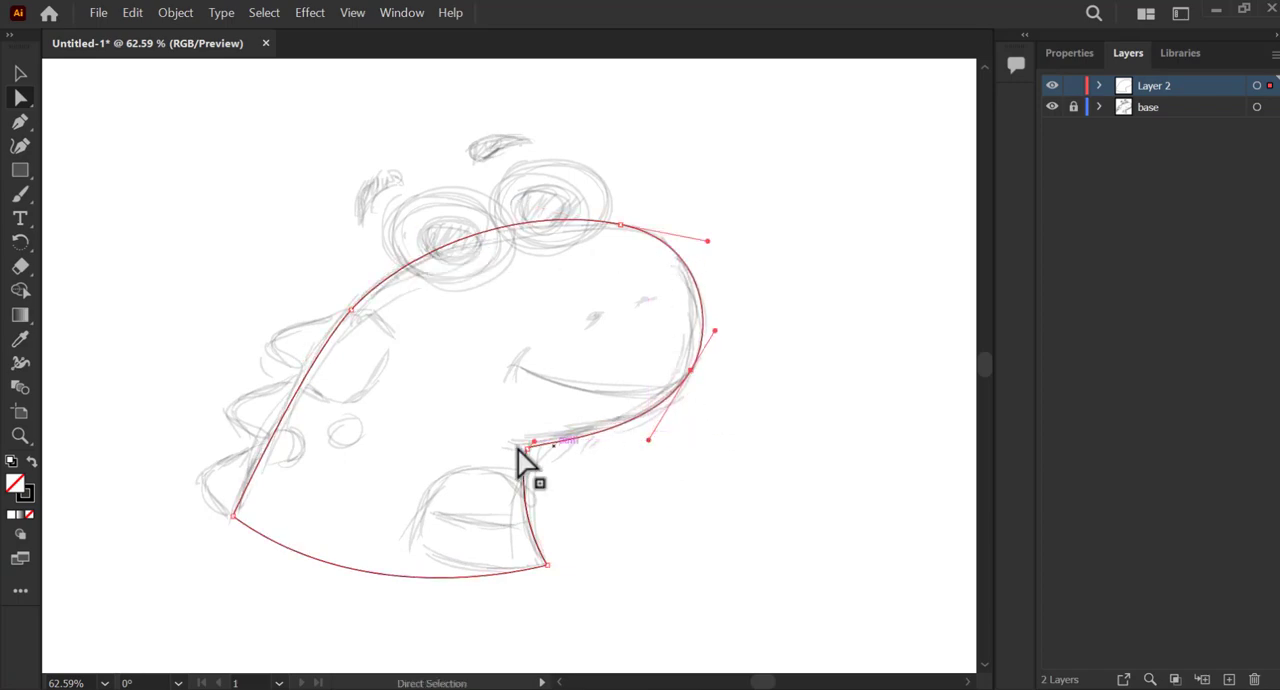
pyautogui.click(601, 479)
# Draw an eye circle with a smaller concentric pupil circle, and duplicate the pair onto the second sketched eye.
pyautogui.moveTo(27, 178); pyautogui.dragTo(57, 194)
pyautogui.moveTo(371, 191); pyautogui.dragTo(507, 252)
pyautogui.press('v')
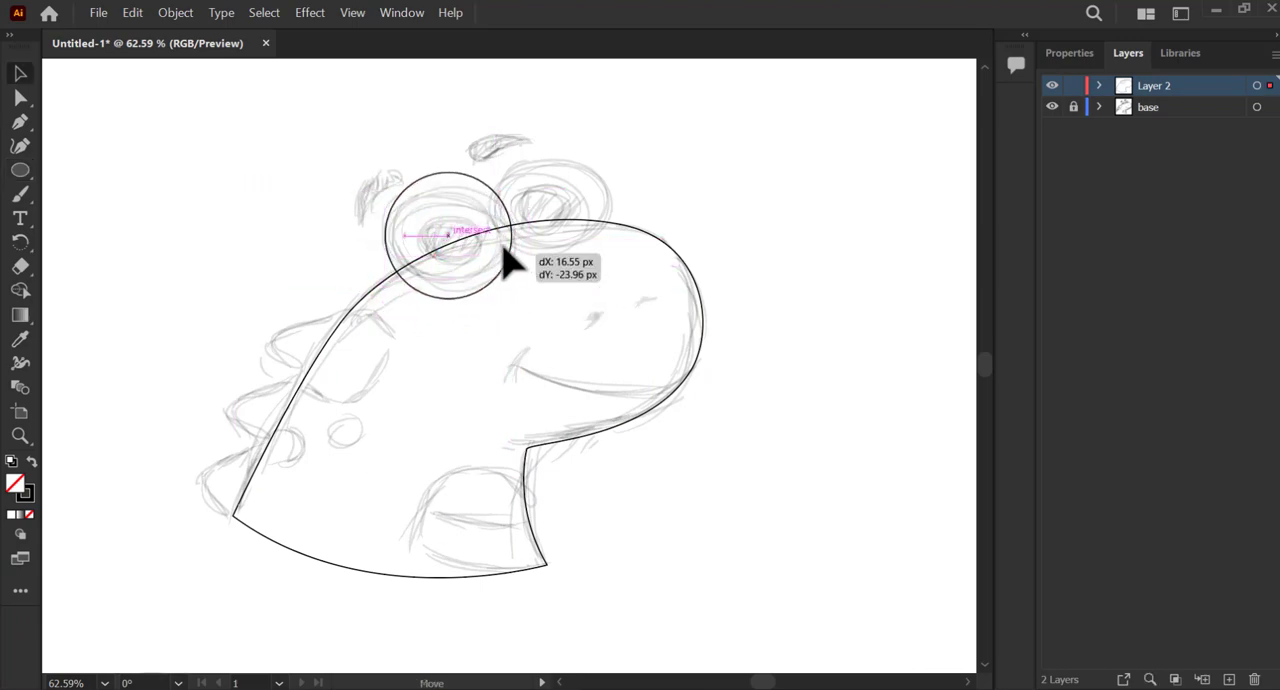
pyautogui.moveTo(512, 173); pyautogui.dragTo(500, 187)
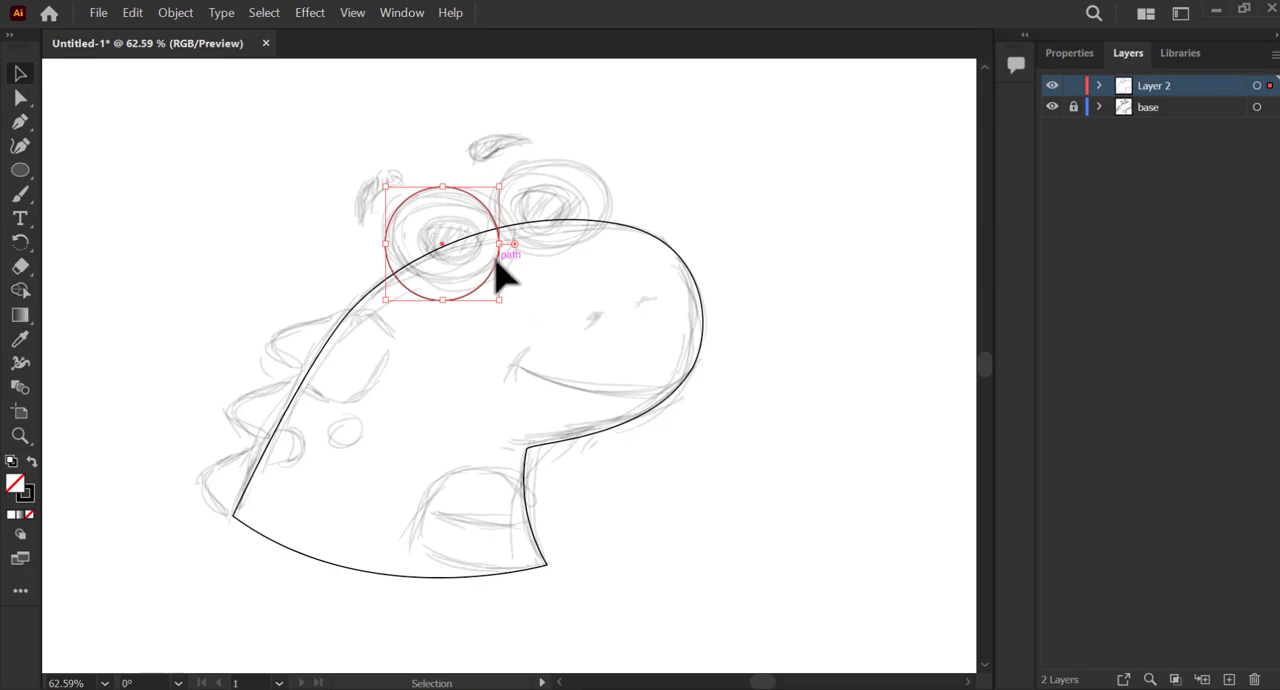
pyautogui.moveTo(497, 264); pyautogui.dragTo(458, 273)
pyautogui.moveTo(484, 231); pyautogui.dragTo(581, 190)
pyautogui.click(541, 165)
pyautogui.click(501, 213)
pyautogui.keyDown('shift'); pyautogui.click(480, 221); pyautogui.keyUp('shift')
pyautogui.moveTo(581, 190); pyautogui.dragTo(580, 191)
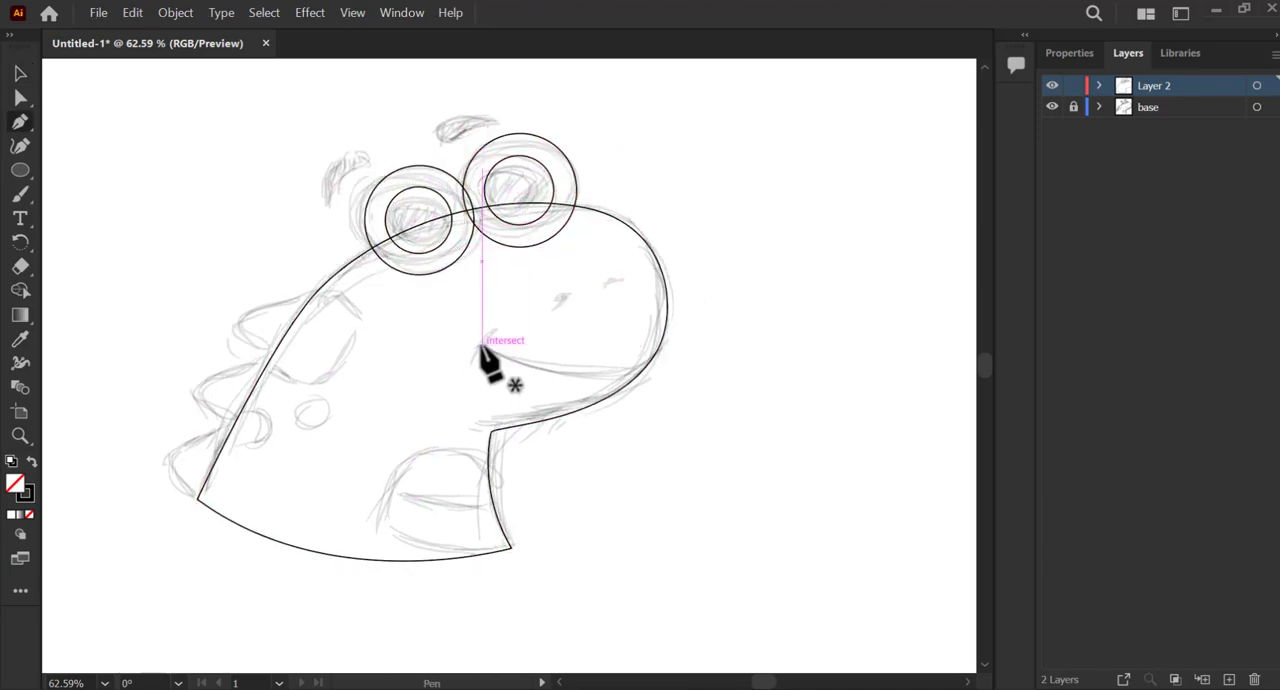
# Trace the smile with the Pen tool as a curved mouth line and a short crossing stroke at its corner.
pyautogui.click(481, 346)
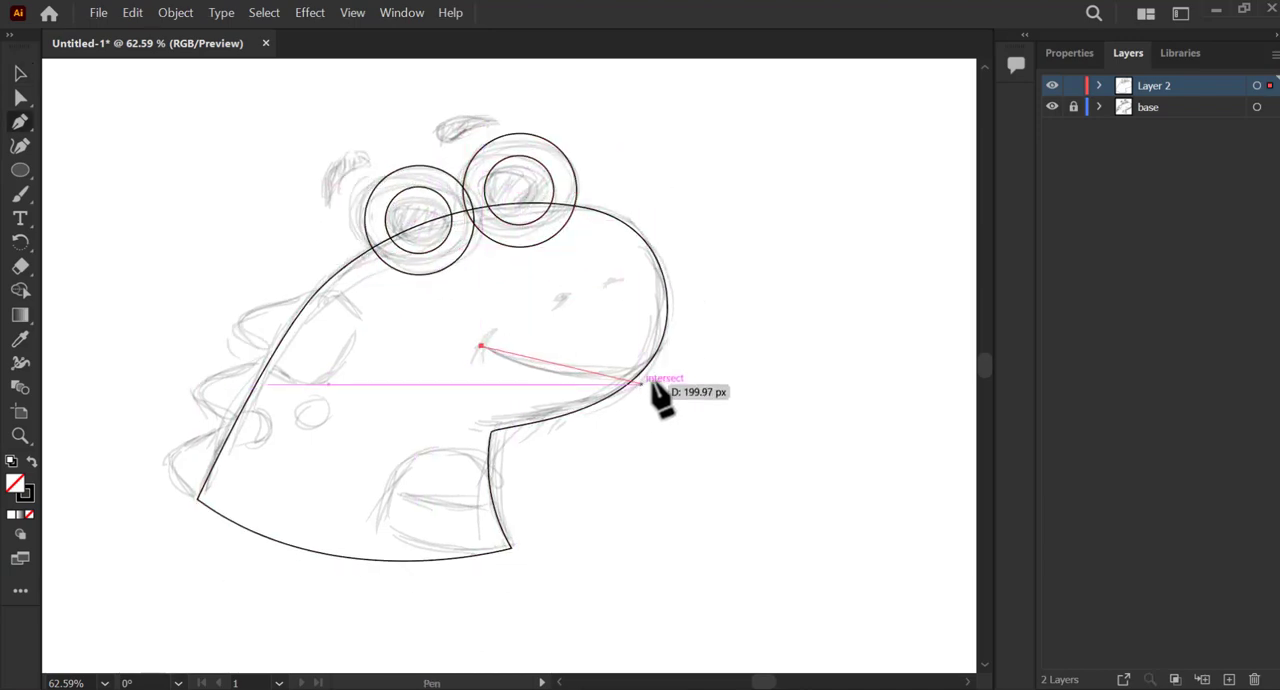
pyautogui.moveTo(636, 384); pyautogui.dragTo(745, 386)
pyautogui.press('Escape')
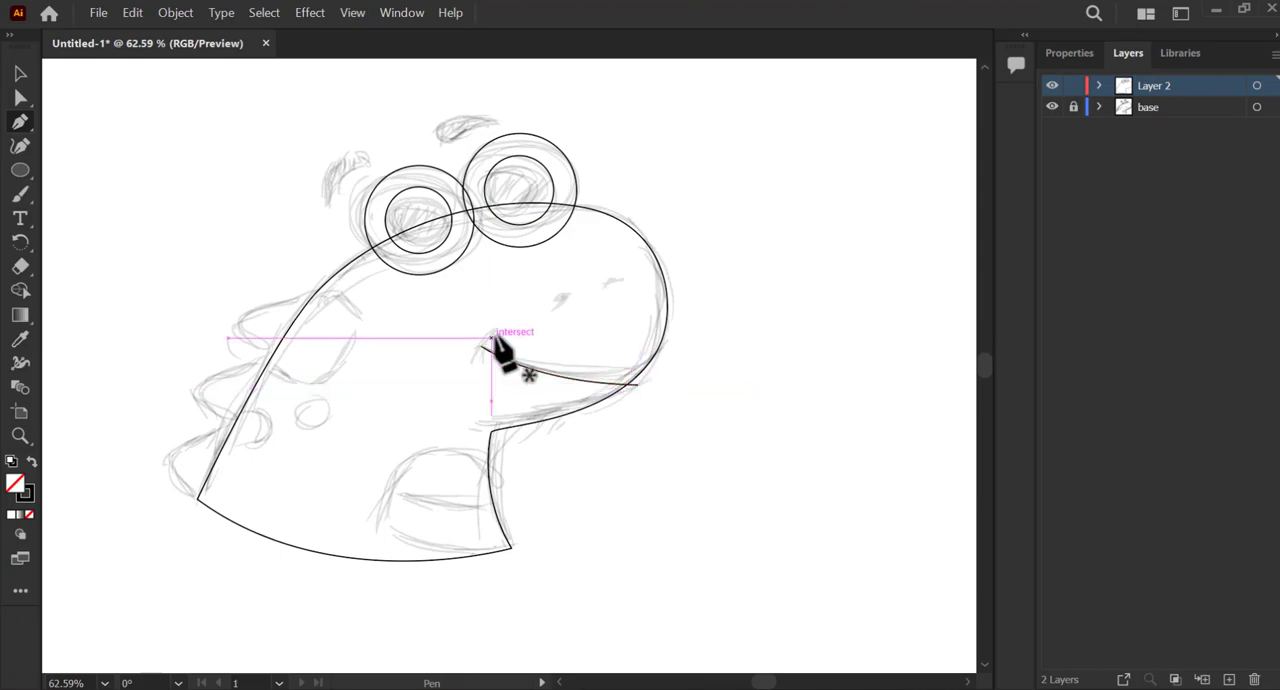
pyautogui.click(492, 332)
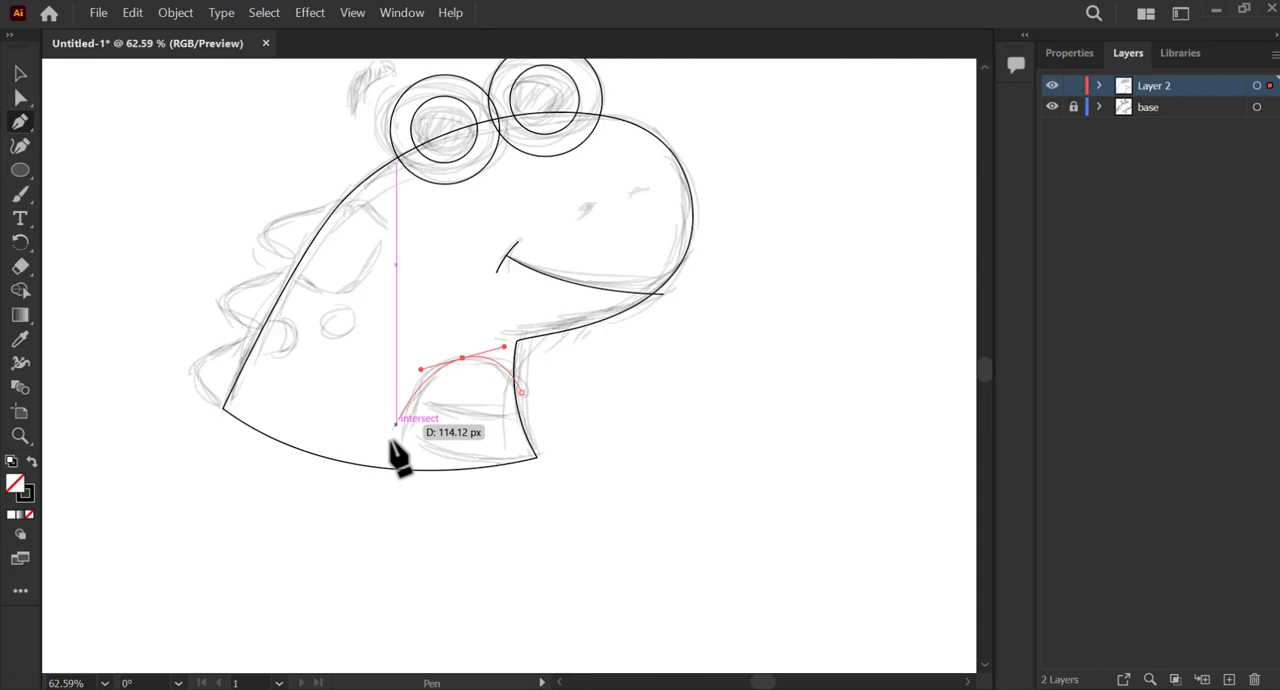
# Draw the arched patch at the base of the neck with the Pen tool and cross it with two curved stripes.
pyautogui.moveTo(398, 466); pyautogui.dragTo(400, 490)
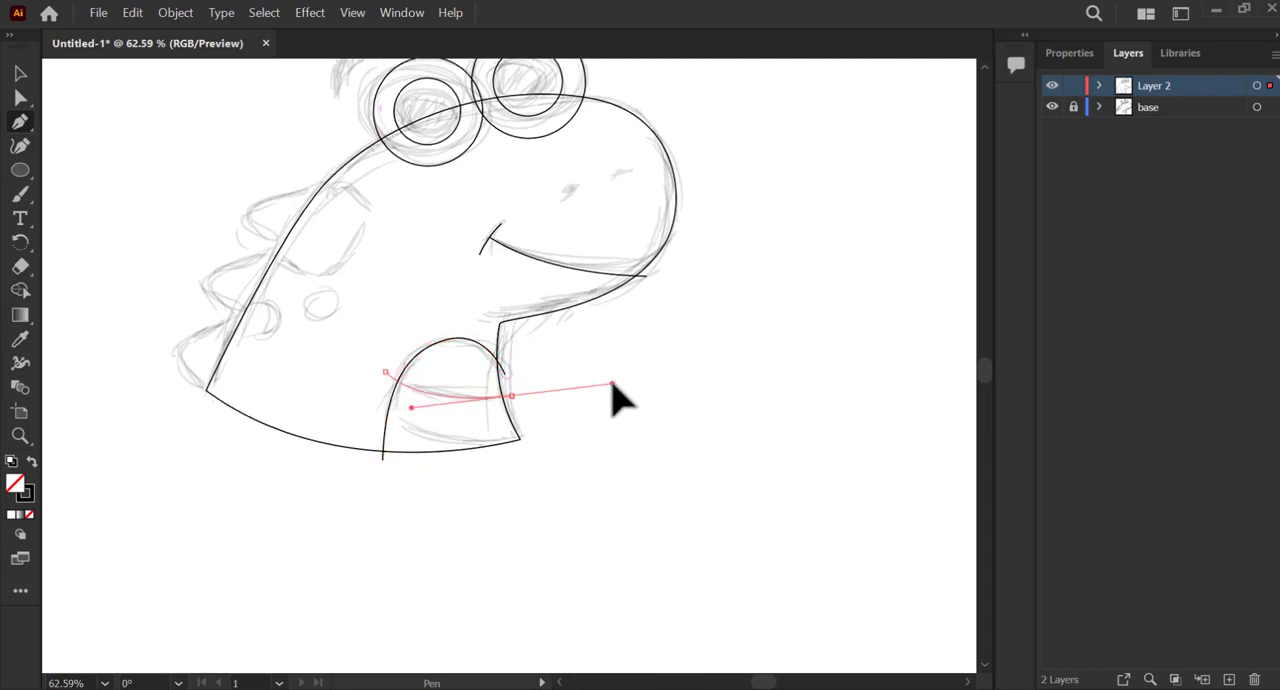
pyautogui.press('Escape')
pyautogui.click(381, 380)
pyautogui.moveTo(514, 405); pyautogui.dragTo(528, 401)
pyautogui.moveTo(620, 393); pyautogui.dragTo(623, 392)
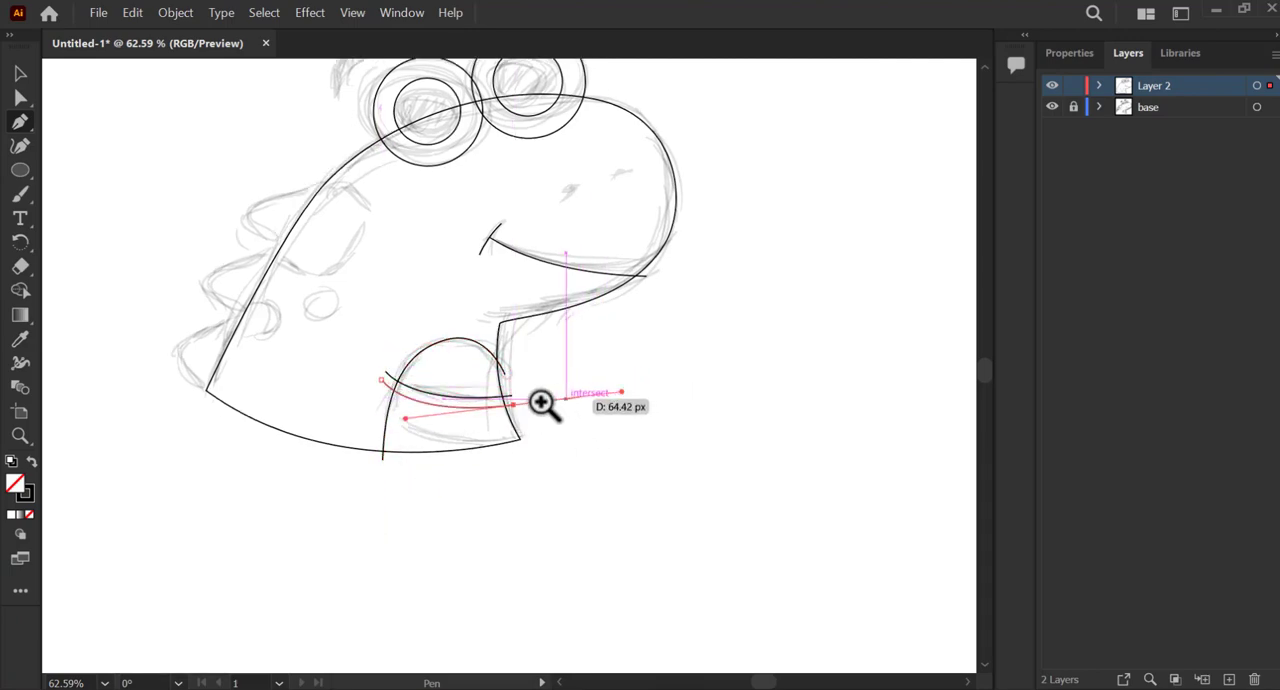
pyautogui.moveTo(450, 398); pyautogui.dragTo(600, 405)
pyautogui.press('a')
pyautogui.moveTo(625, 416); pyautogui.dragTo(625, 412)
pyautogui.moveTo(331, 448); pyautogui.dragTo(336, 450)
# Trace the three rounded back spikes as one wavy Pen tool path ending at the lower back corner.
pyautogui.moveTo(491, 409); pyautogui.dragTo(375, 337)
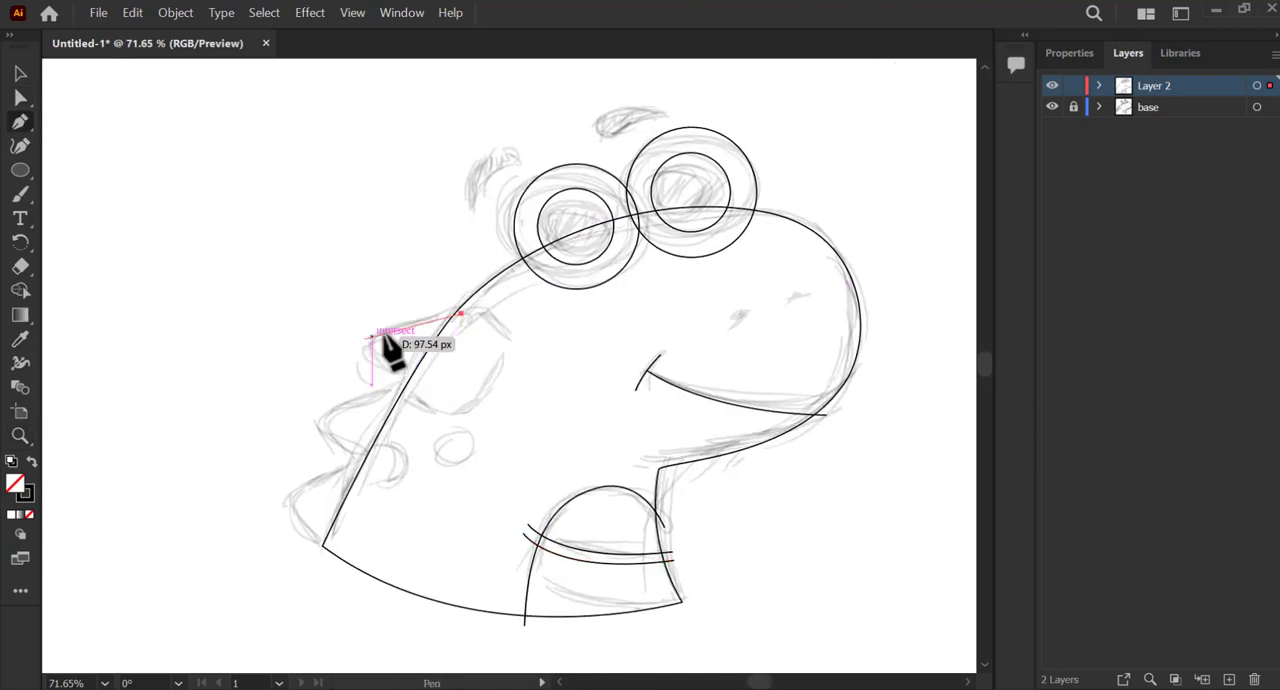
pyautogui.moveTo(336, 407); pyautogui.dragTo(331, 450)
pyautogui.moveTo(289, 502); pyautogui.dragTo(300, 514)
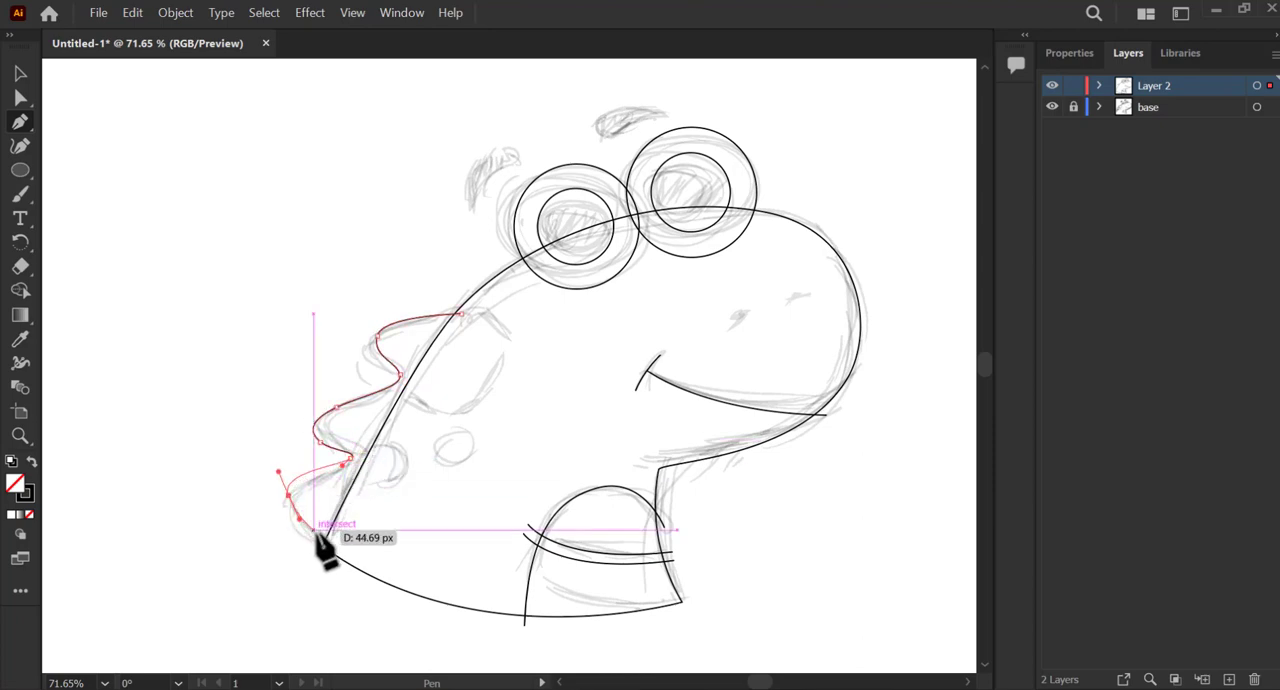
pyautogui.click(324, 546)
pyautogui.press('Escape')
# Draw the large rounded spot beside the top back spike with the Pen tool, starting on the back line.
pyautogui.click(402, 391)
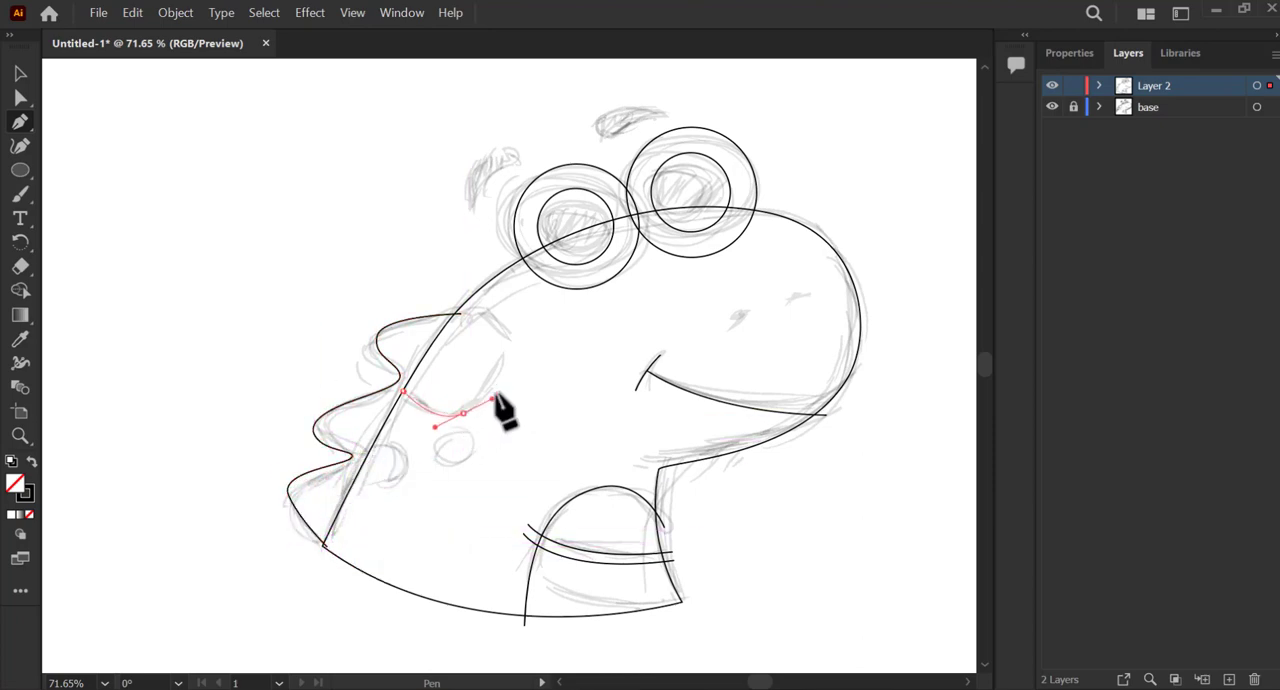
pyautogui.moveTo(508, 361); pyautogui.dragTo(514, 337)
pyautogui.moveTo(461, 298); pyautogui.dragTo(432, 293)
pyautogui.press('Escape')
# Draw two small closed oval spots below the large one, with one overlapping the back line.
pyautogui.moveTo(456, 438); pyautogui.dragTo(460, 376)
pyautogui.click(449, 373)
pyautogui.moveTo(440, 397); pyautogui.dragTo(482, 405)
pyautogui.click(448, 373)
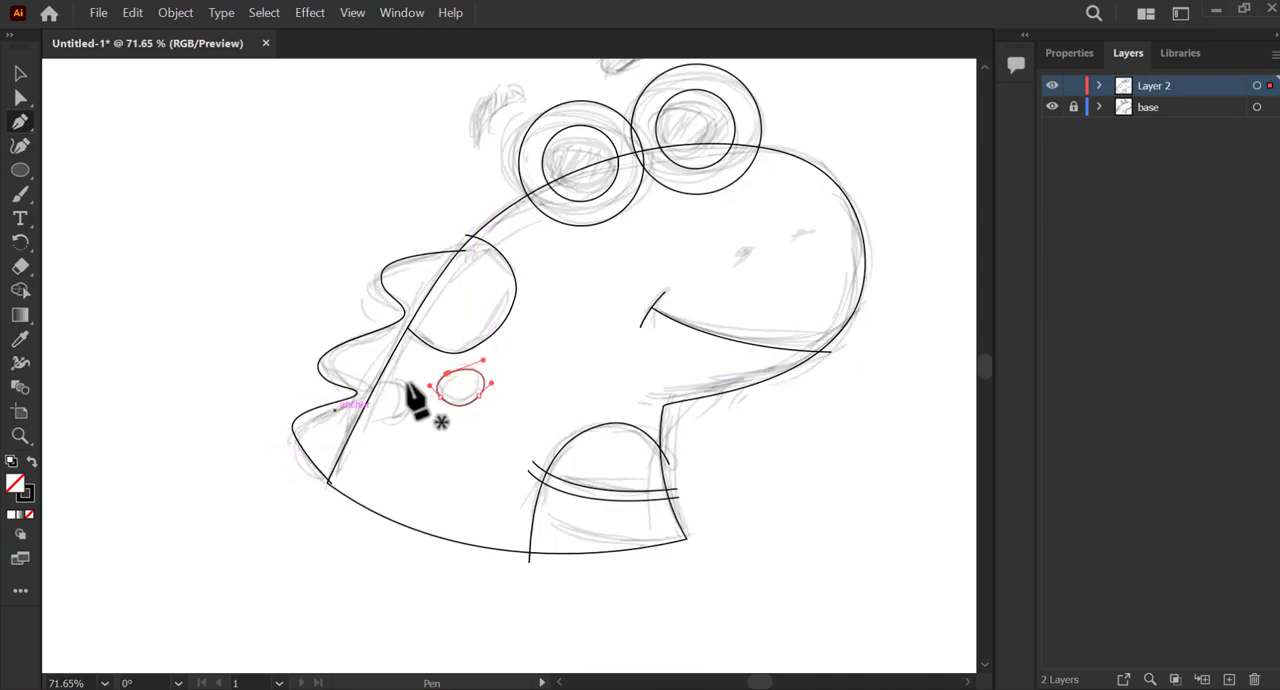
pyautogui.click(350, 414)
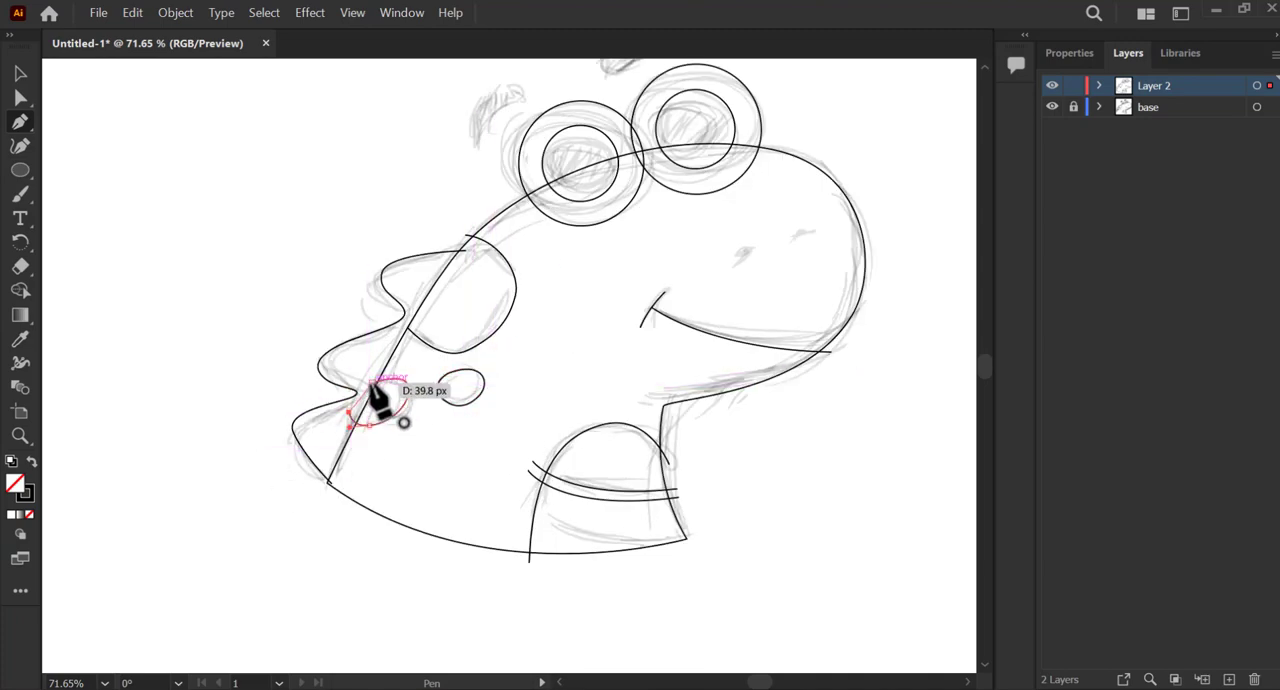
pyautogui.click(373, 383)
# Draw a slim leaf-shaped nostril with the Pen tool and place a tilted copy over the second sketched nostril.
pyautogui.scroll(4, 886, 177)
pyautogui.click(549, 323)
pyautogui.moveTo(616, 315); pyautogui.dragTo(629, 317)
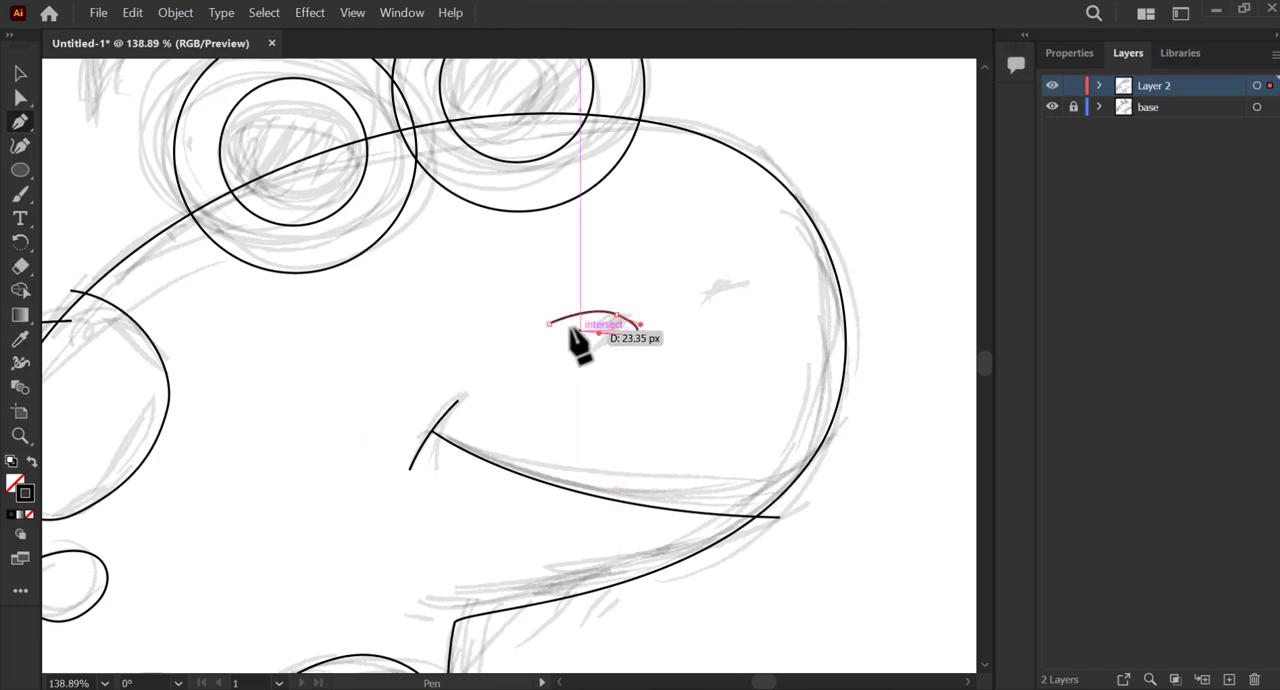
pyautogui.moveTo(549, 324); pyautogui.dragTo(511, 332)
pyautogui.press('a')
pyautogui.moveTo(618, 333); pyautogui.dragTo(754, 280)
pyautogui.press('v')
pyautogui.click(636, 352)
# Trace the curved eyebrow above the rear eye as a closed Pen tool shape.
pyautogui.click(1069, 52)
pyautogui.click(383, 266)
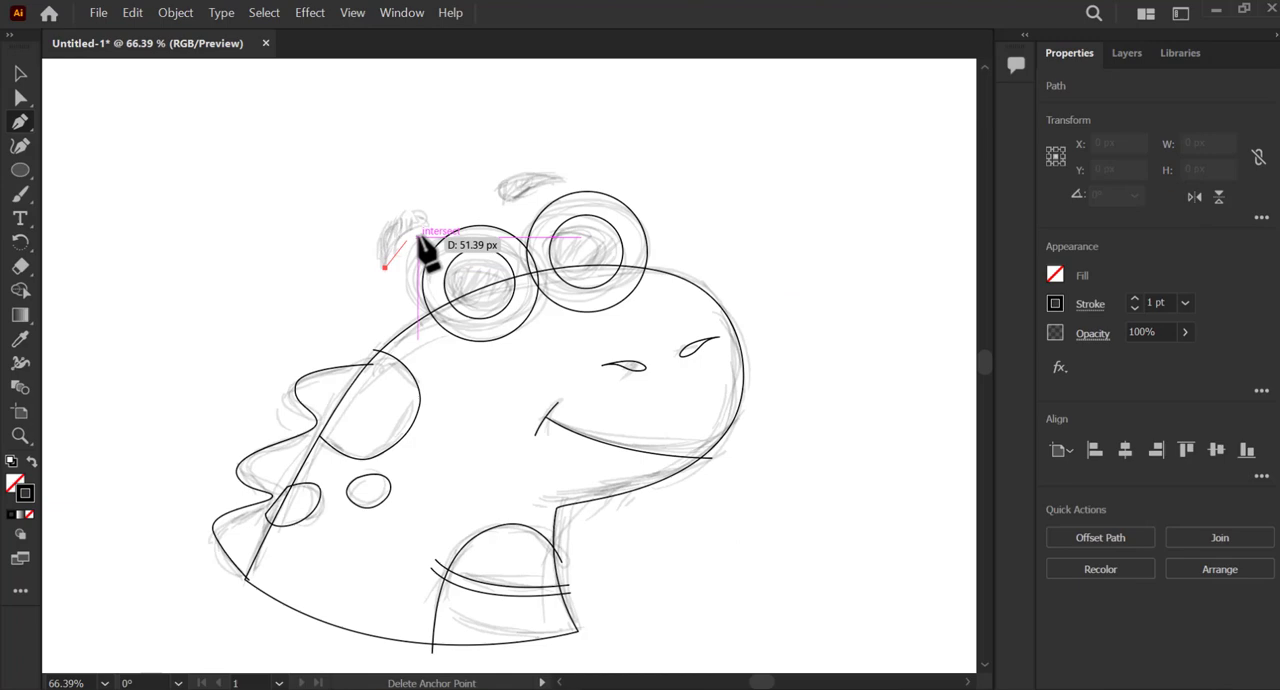
pyautogui.click(413, 229)
pyautogui.hotkey('ctrl', 'z')
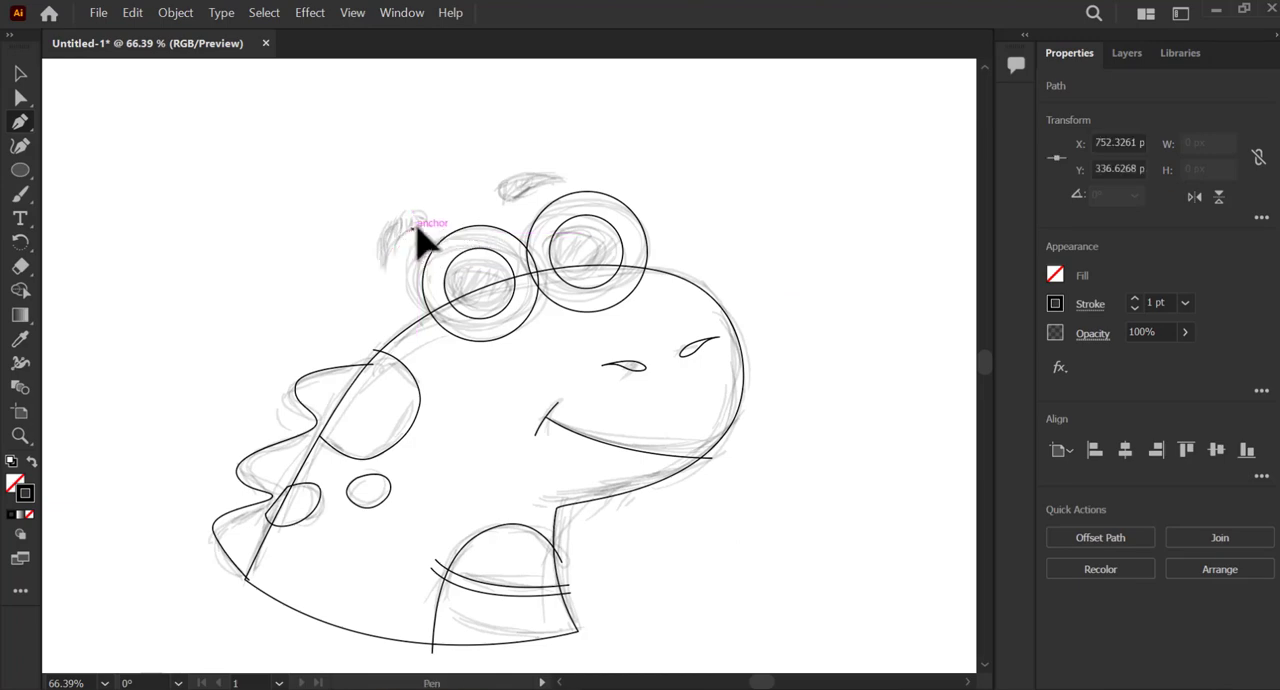
pyautogui.click(410, 211)
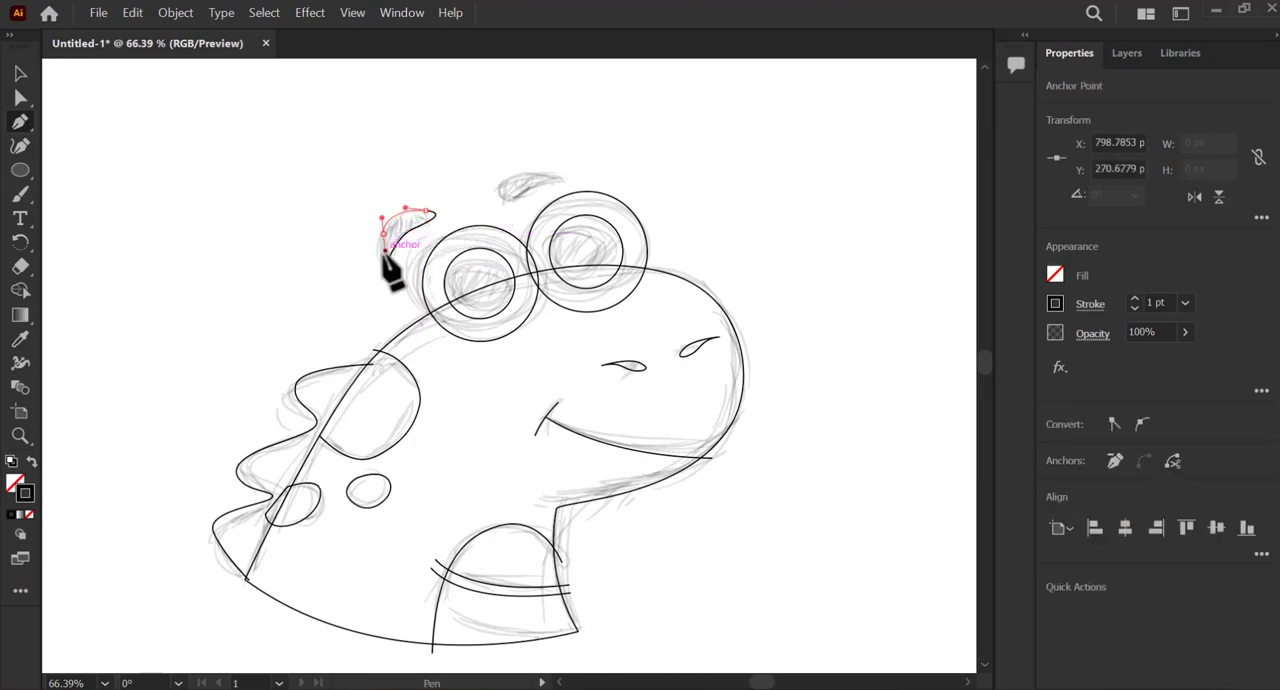
pyautogui.moveTo(388, 262); pyautogui.dragTo(398, 285)
# Trace the eyebrow above the front eye as a closed Pen tool shape.
pyautogui.click(504, 195)
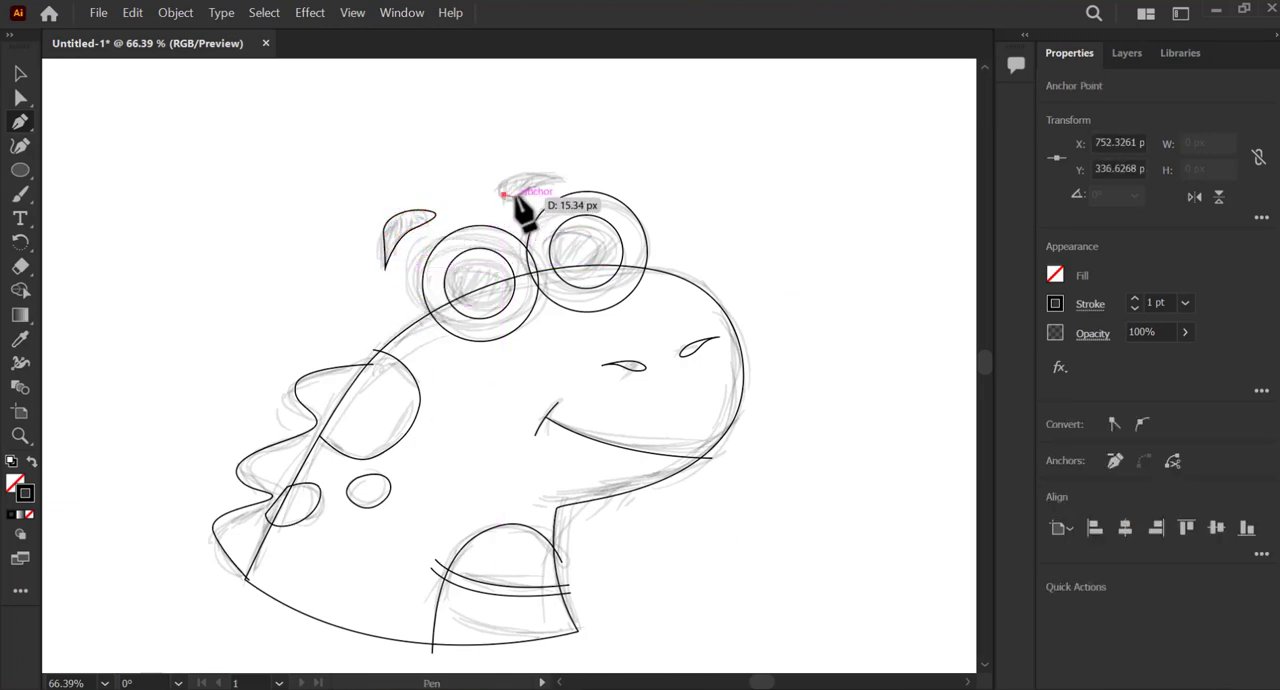
pyautogui.moveTo(519, 193); pyautogui.dragTo(574, 181)
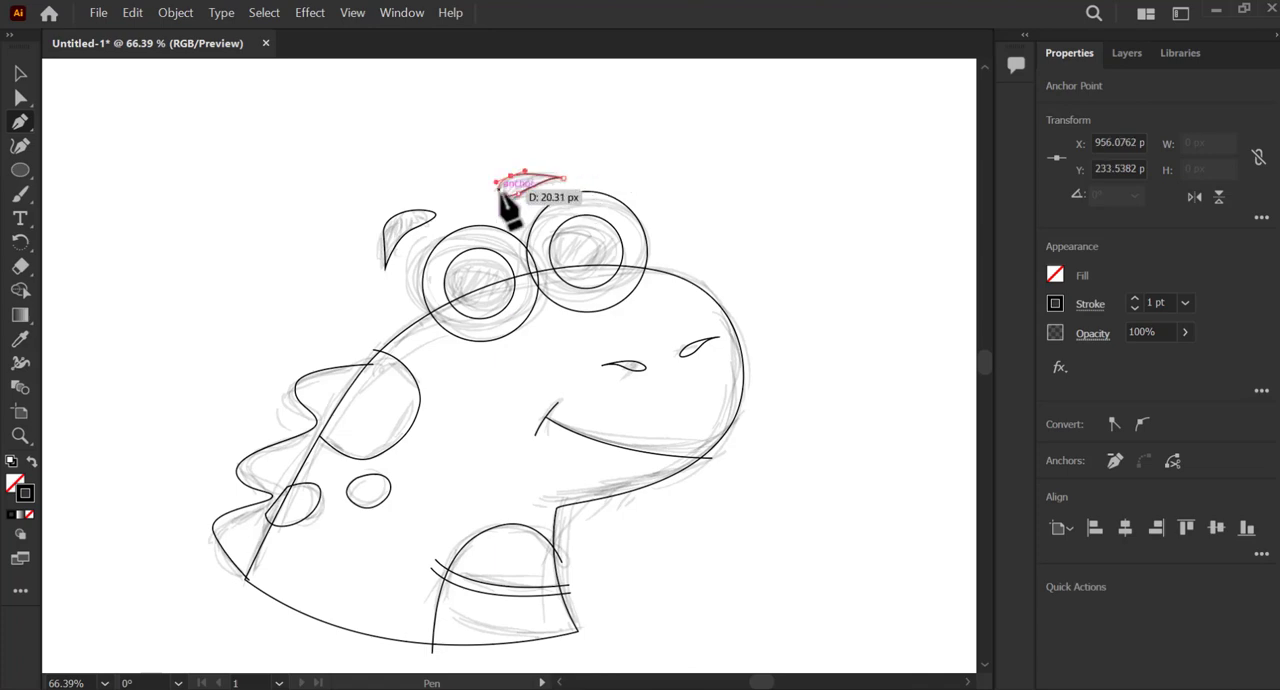
pyautogui.click(504, 194)
# Smooth both eyebrow shapes by adjusting their anchor points and curve handles to match the sketch.
pyautogui.press('a')
pyautogui.scroll(5, 424, 207)
pyautogui.click(434, 218)
pyautogui.moveTo(268, 248); pyautogui.dragTo(274, 261)
pyautogui.moveTo(271, 309); pyautogui.dragTo(283, 272)
pyautogui.click(477, 197)
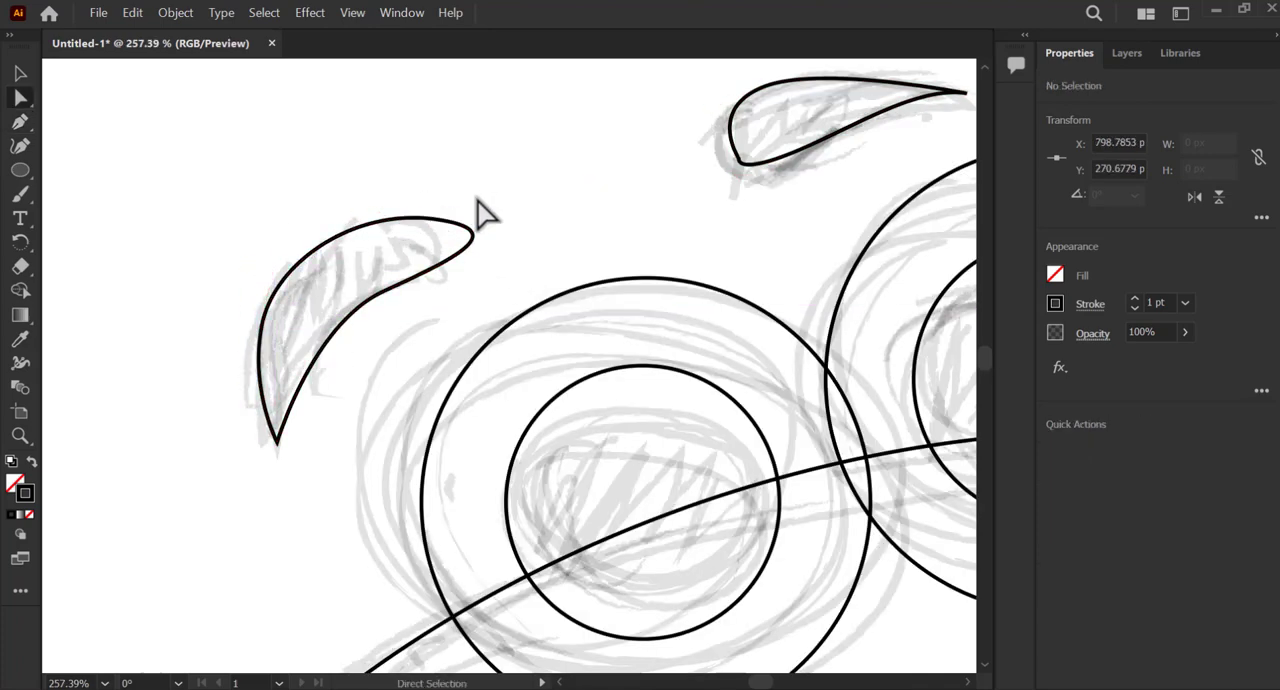
pyautogui.moveTo(688, 160)
pyautogui.mouseDown()
pyautogui.moveTo(538, 229)
pyautogui.moveTo(615, 247)
pyautogui.moveTo(609, 278)
pyautogui.mouseUp()
pyautogui.click(643, 222)
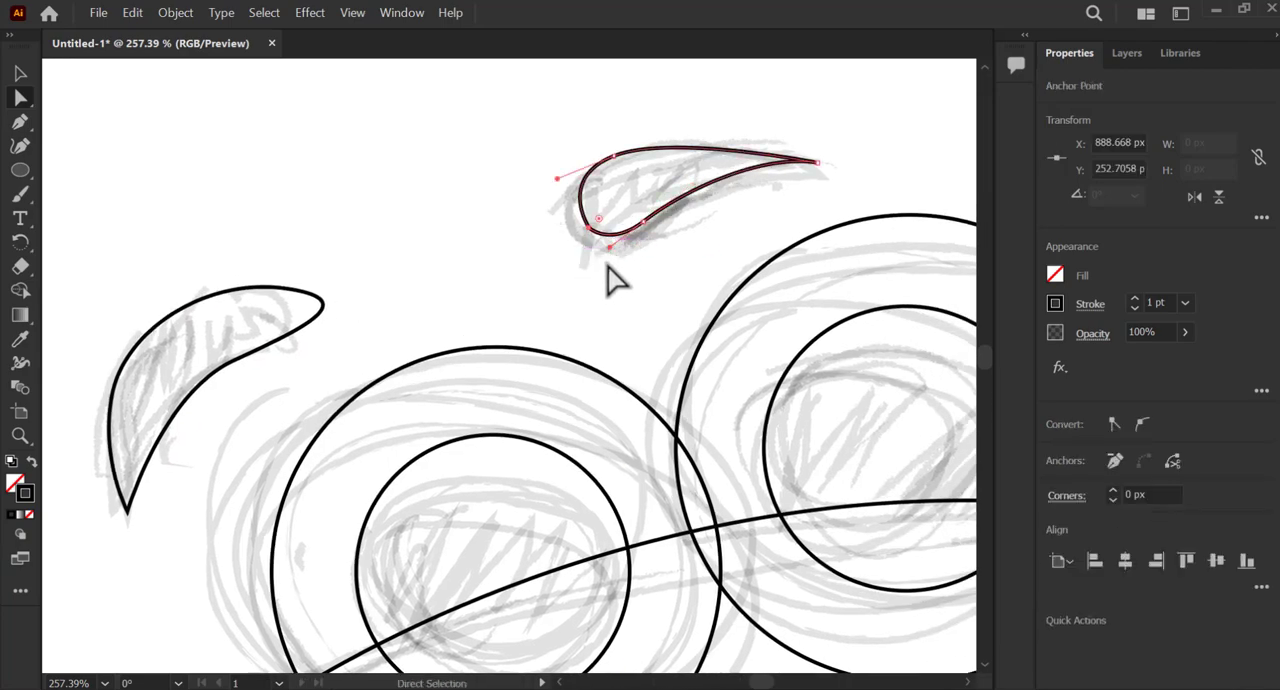
pyautogui.scroll(-5, 394, 280)
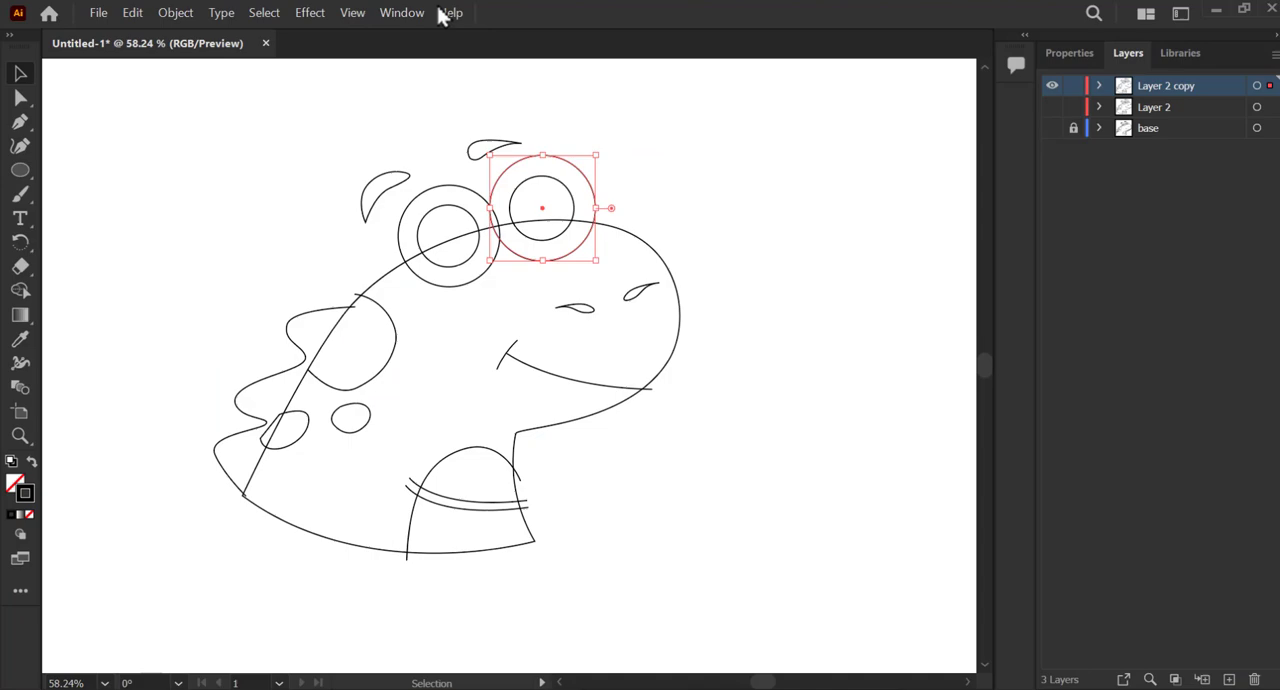
# On the copy of Layer 2, fill the outer eye circles with white and both pupils with near-black swatches.
pyautogui.click(415, 13)
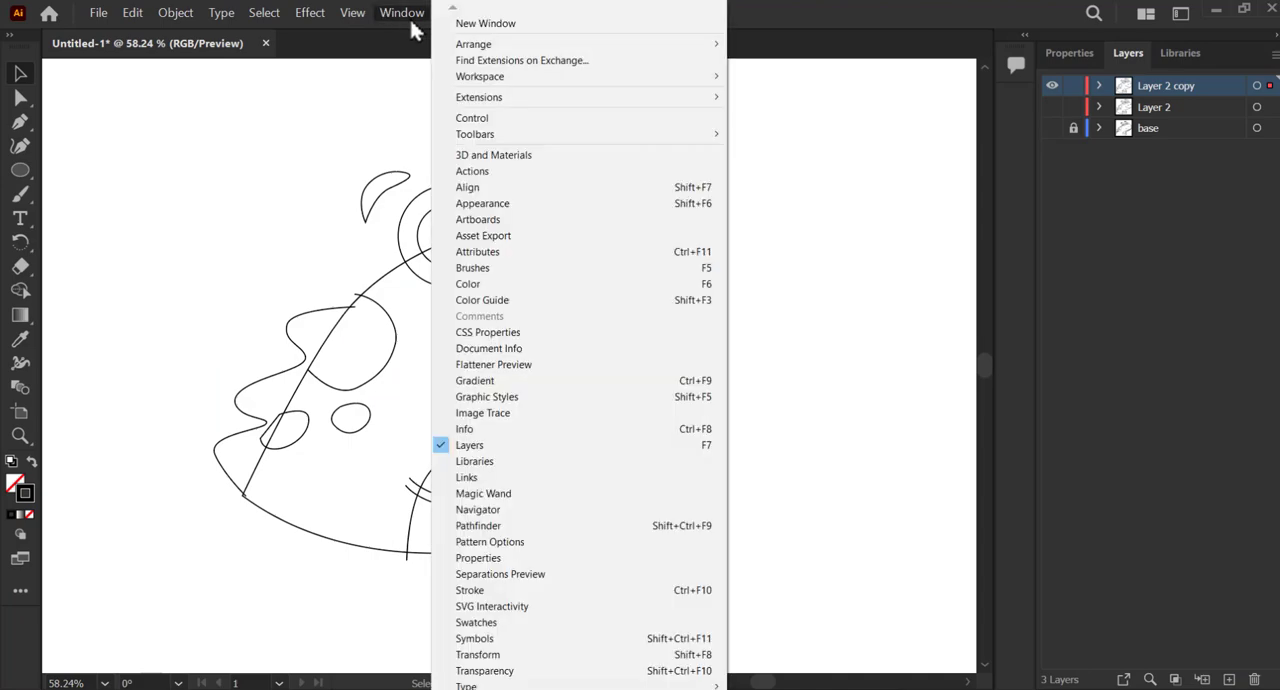
pyautogui.click(508, 634)
pyautogui.moveTo(932, 215); pyautogui.dragTo(818, 389)
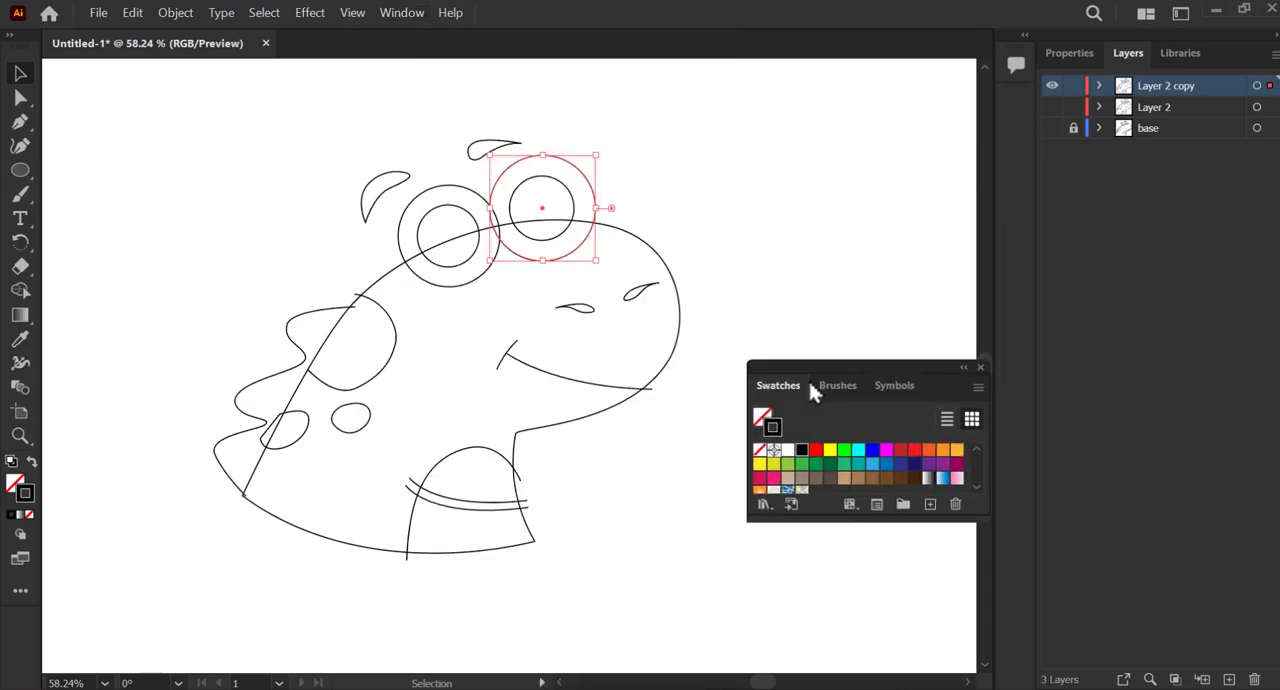
pyautogui.moveTo(868, 520); pyautogui.dragTo(868, 612)
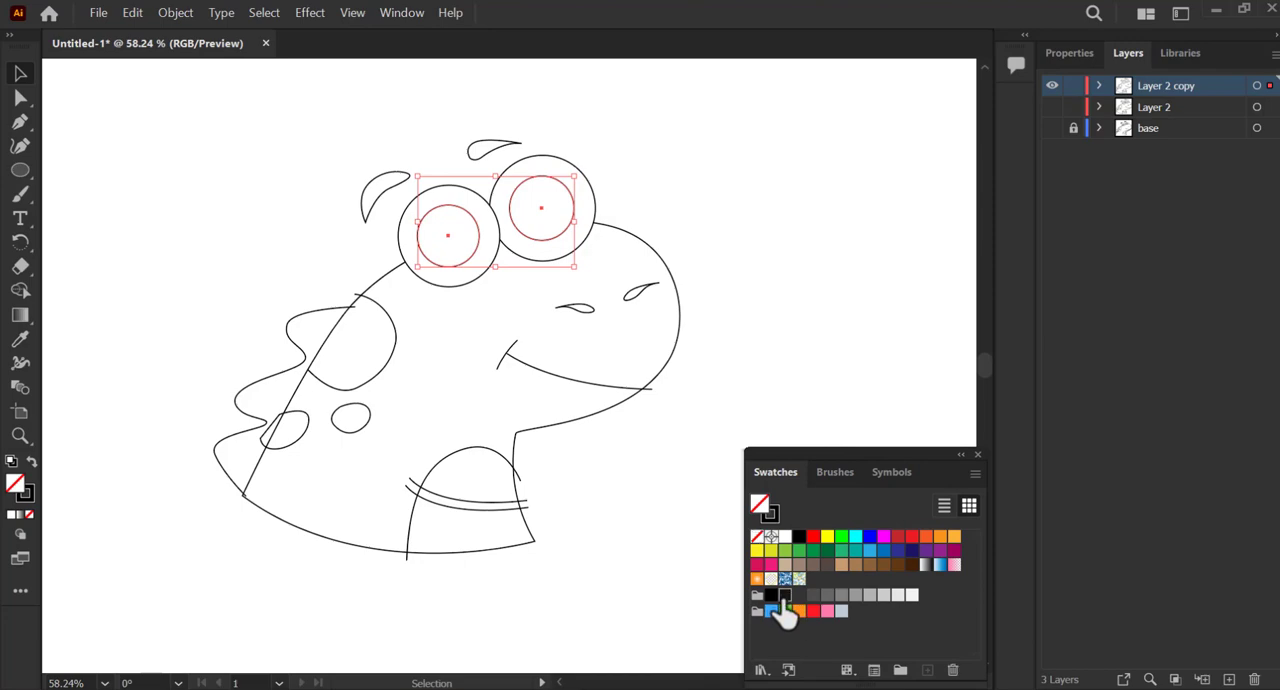
pyautogui.click(785, 596)
pyautogui.click(655, 450)
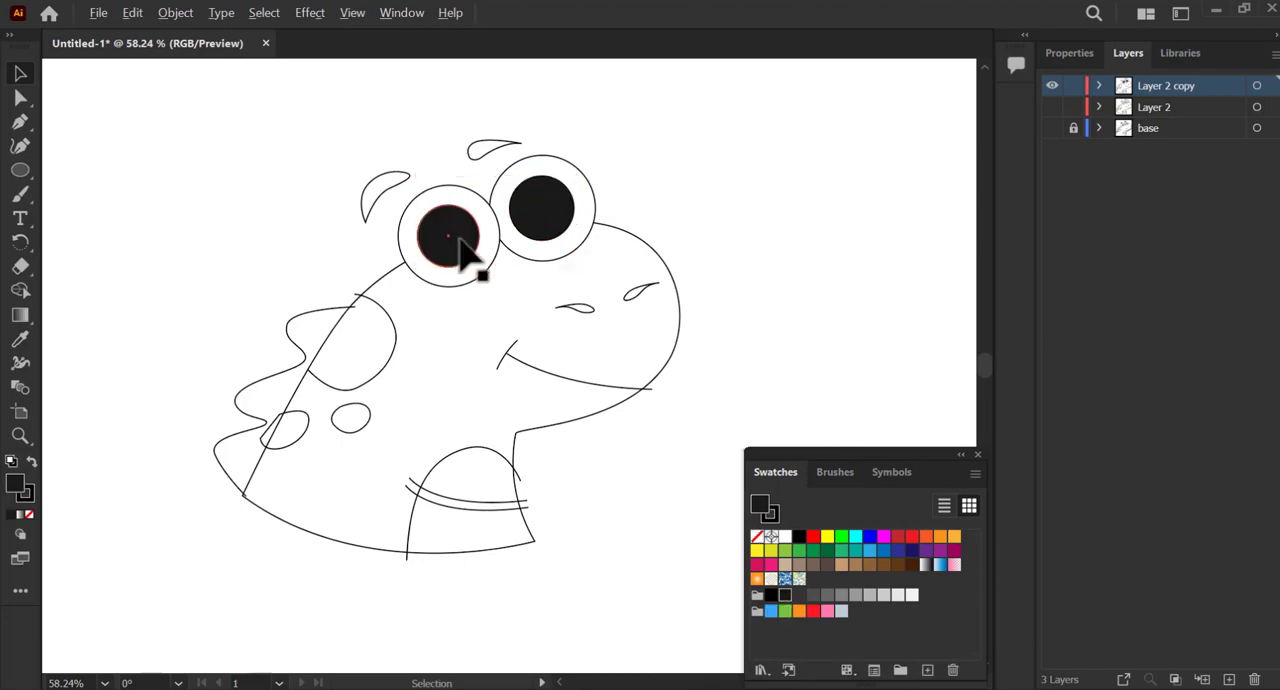
# Add a small white highlight ellipse without a stroke near the top of each pupil, scaled and rotated to fit.
pyautogui.moveTo(459, 240); pyautogui.dragTo(442, 283)
pyautogui.press('v')
pyautogui.moveTo(306, 297)
pyautogui.mouseDown()
pyautogui.moveTo(353, 270)
pyautogui.moveTo(326, 255)
pyautogui.moveTo(393, 250)
pyautogui.moveTo(678, 130)
pyautogui.mouseUp()
pyautogui.click(31, 500)
pyautogui.click(29, 514)
pyautogui.click(731, 98)
pyautogui.press('space')
pyautogui.moveTo(614, 191); pyautogui.dragTo(540, 299)
pyautogui.moveTo(618, 226); pyautogui.dragTo(656, 216)
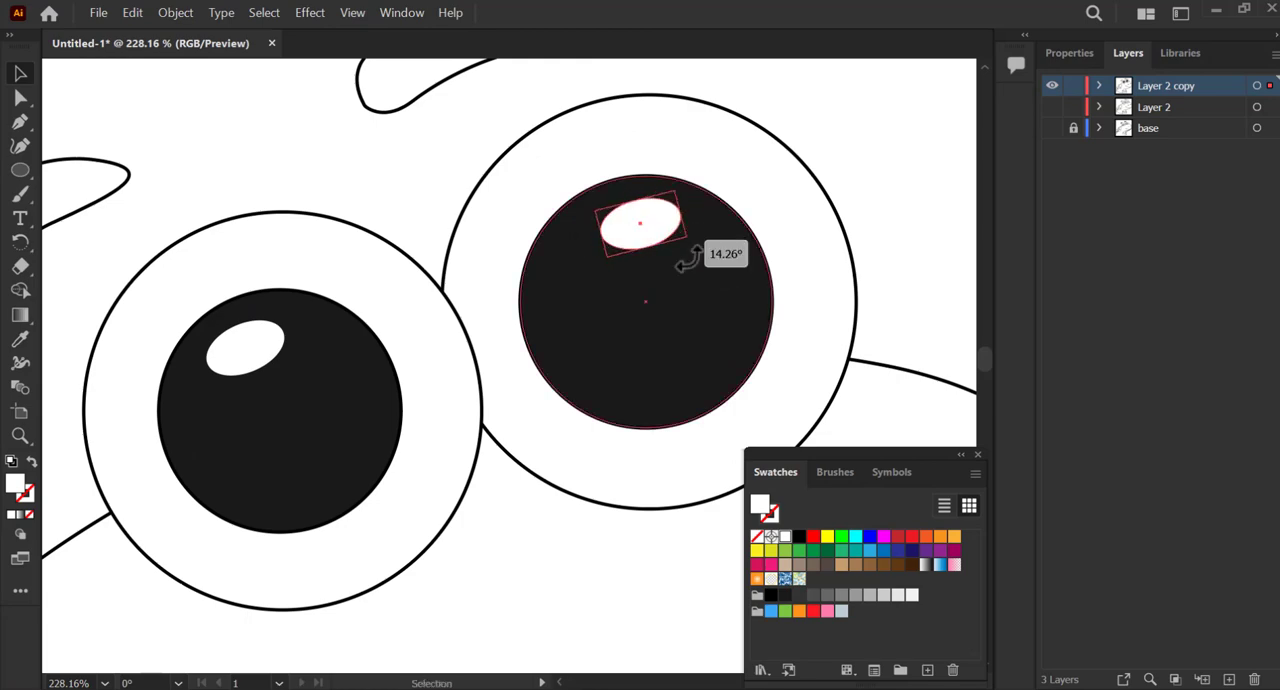
pyautogui.moveTo(688, 258); pyautogui.dragTo(656, 225)
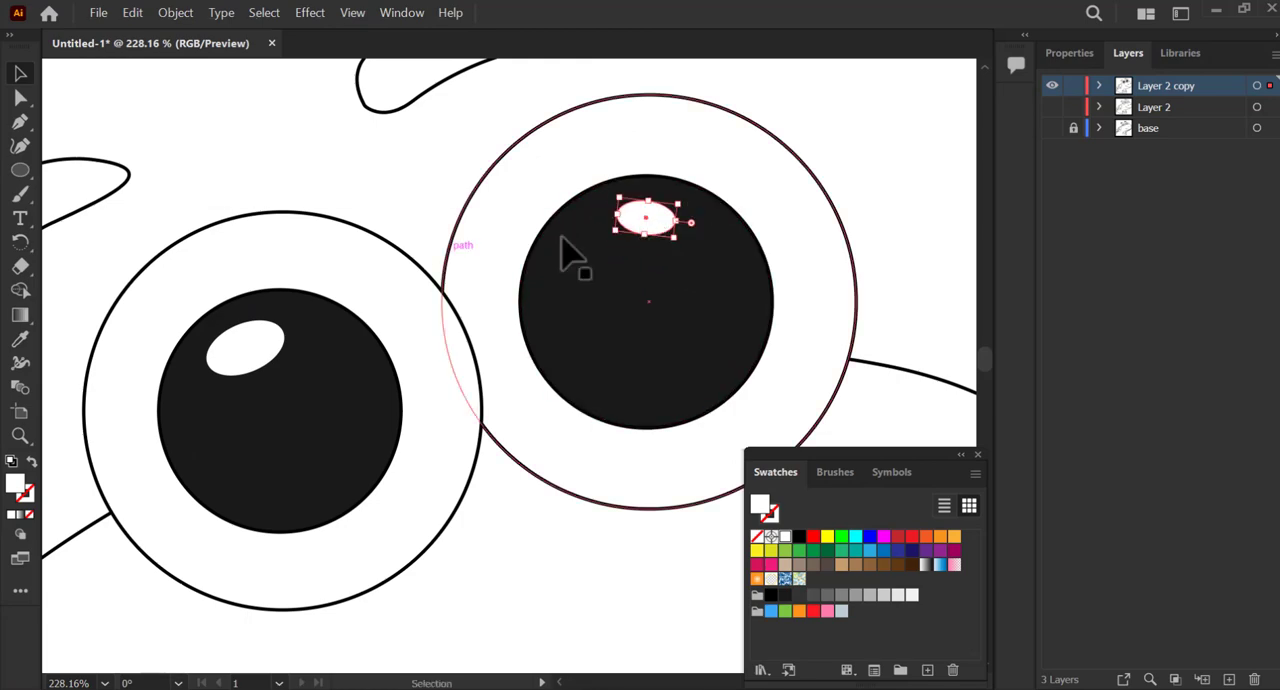
# Set the stroke weight of the character's line art to 3 pt.
pyautogui.hotkey('ctrl', 'space')
pyautogui.moveTo(562, 240); pyautogui.dragTo(395, 270)
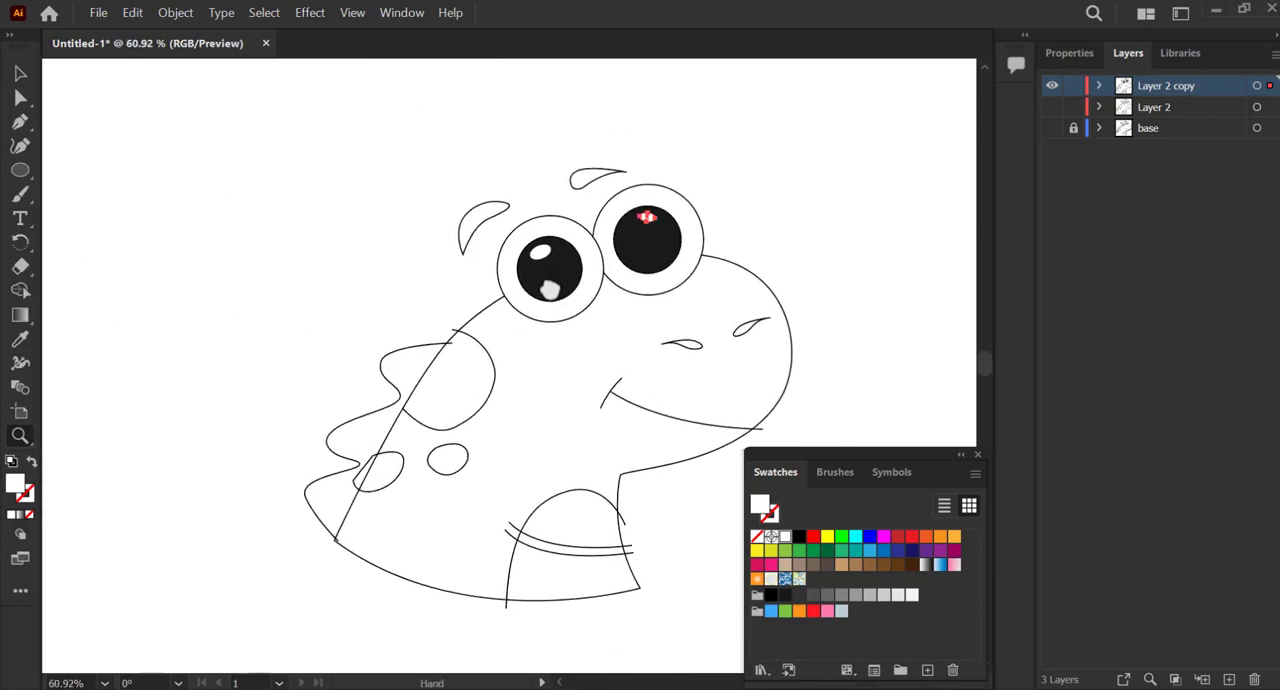
pyautogui.moveTo(549, 289); pyautogui.dragTo(510, 295)
pyautogui.click(580, 210)
pyautogui.moveTo(284, 172)
pyautogui.mouseDown()
pyautogui.moveTo(523, 574)
pyautogui.moveTo(612, 615)
pyautogui.mouseUp()
pyautogui.click(1069, 53)
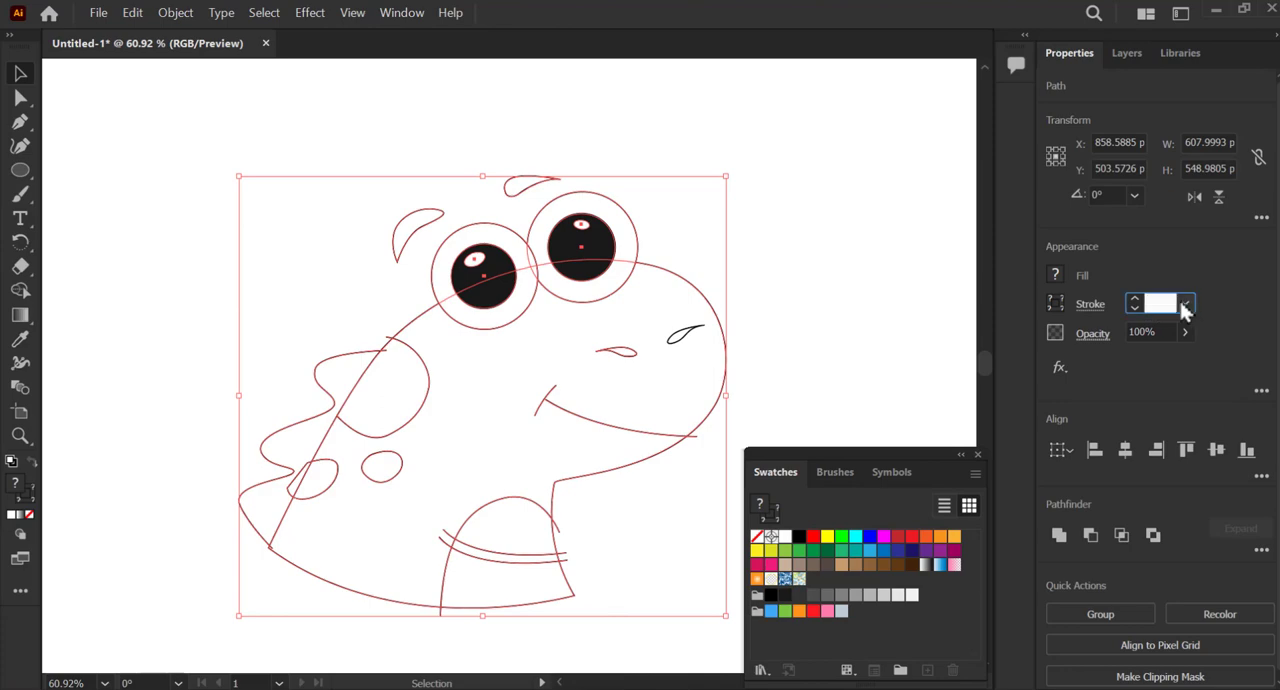
pyautogui.write('3')
pyautogui.press('Return')
pyautogui.click(850, 303)
pyautogui.press('space')
pyautogui.moveTo(585, 326); pyautogui.dragTo(543, 286)
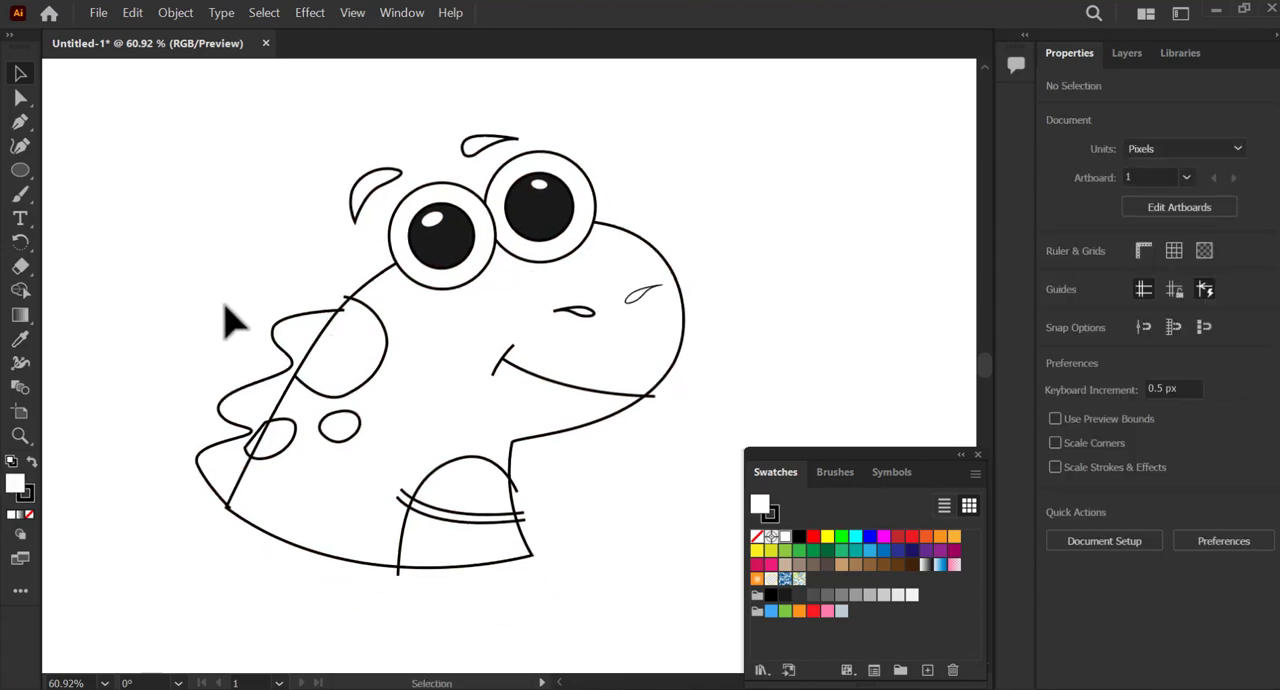
# With the body, spike, spot, mouth and belly paths selected, build the back spots and spikes as separate regions with Shape Builder.
pyautogui.moveTo(313, 437)
pyautogui.mouseDown()
pyautogui.moveTo(680, 615)
pyautogui.moveTo(686, 605)
pyautogui.mouseUp()
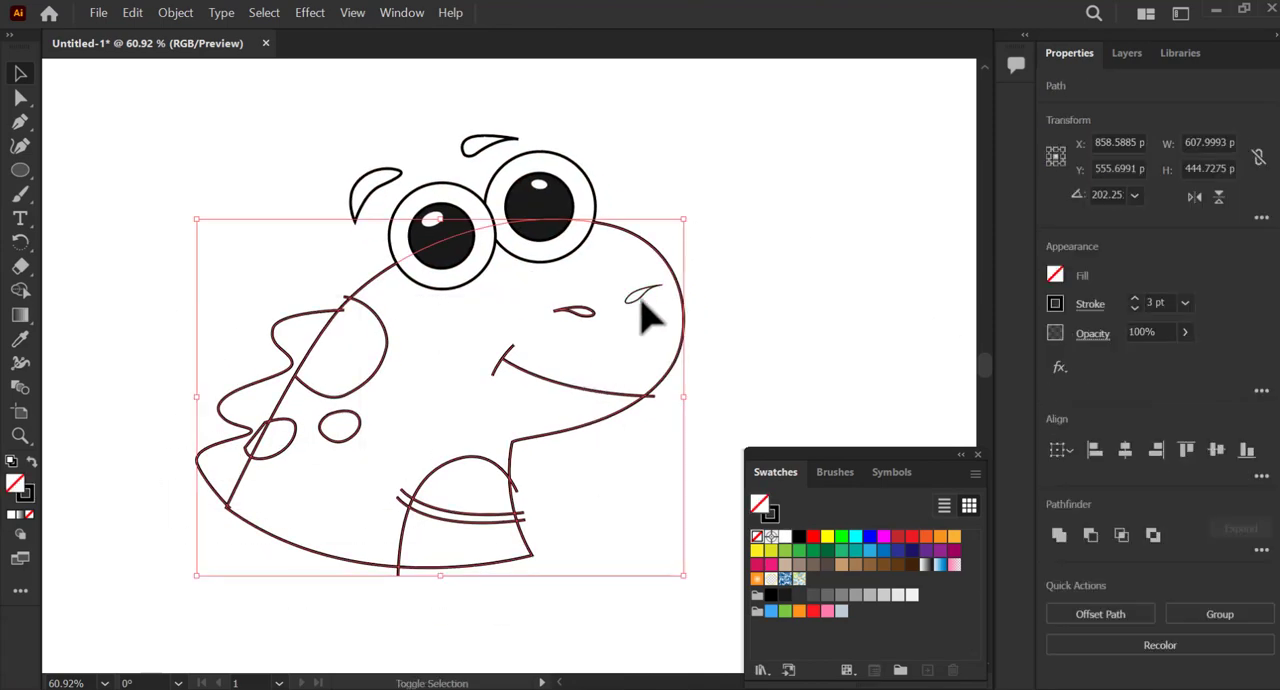
pyautogui.moveTo(143, 357); pyautogui.dragTo(490, 540)
pyautogui.moveTo(697, 578); pyautogui.dragTo(697, 578)
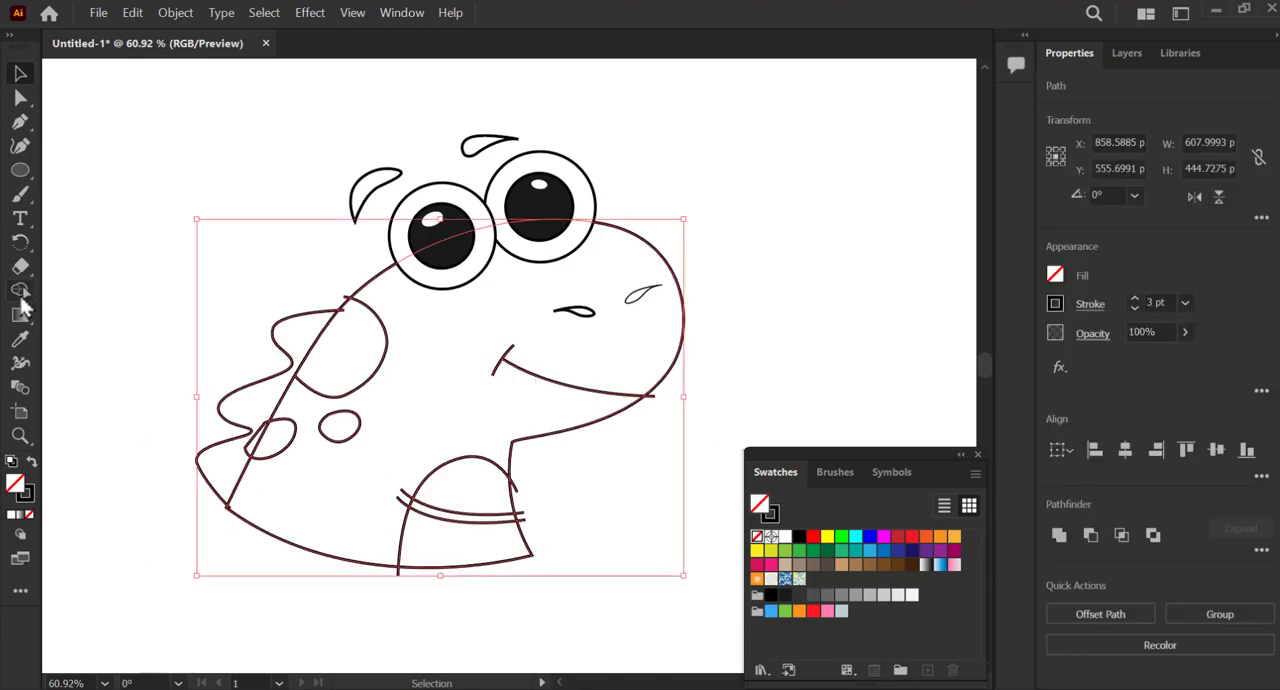
pyautogui.click(20, 290)
pyautogui.press('z')
pyautogui.moveTo(332, 304); pyautogui.dragTo(426, 309)
pyautogui.press('v')
pyautogui.click(20, 291)
pyautogui.click(341, 411)
pyautogui.click(330, 508)
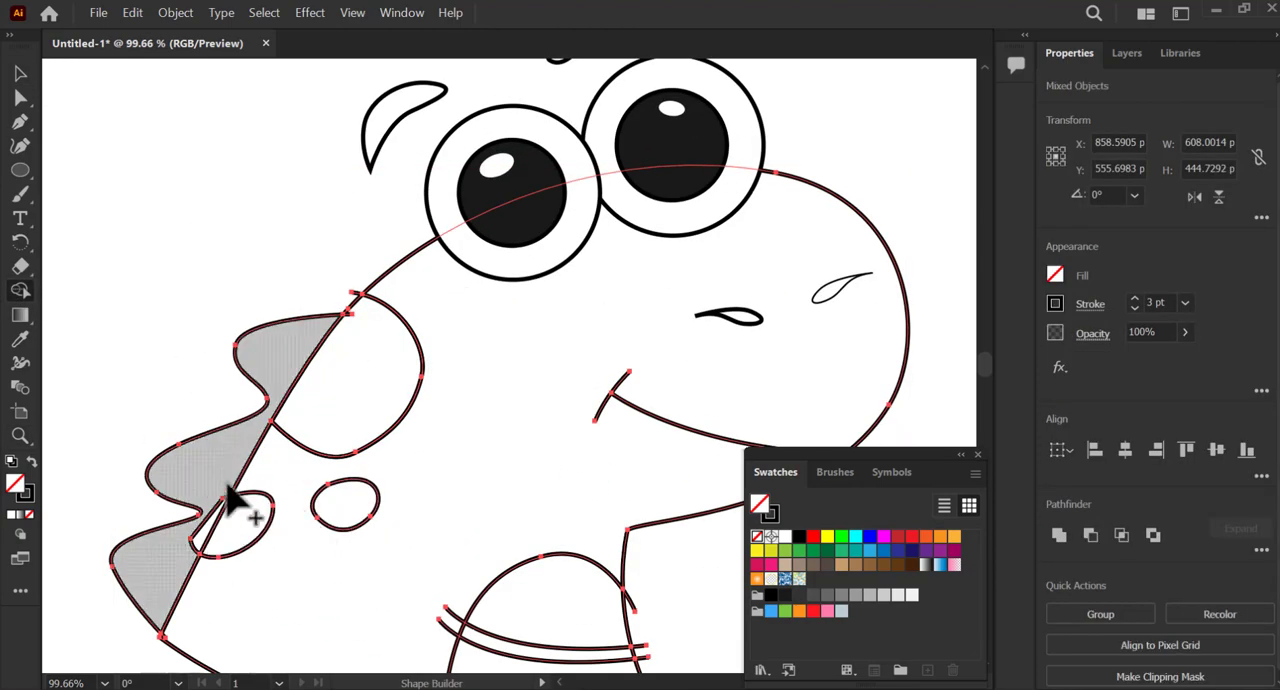
pyautogui.moveTo(223, 481); pyautogui.dragTo(214, 513)
# Build the belly sections and the main body as closed regions with Shape Builder.
pyautogui.moveTo(470, 496); pyautogui.dragTo(388, 381)
pyautogui.click(388, 381)
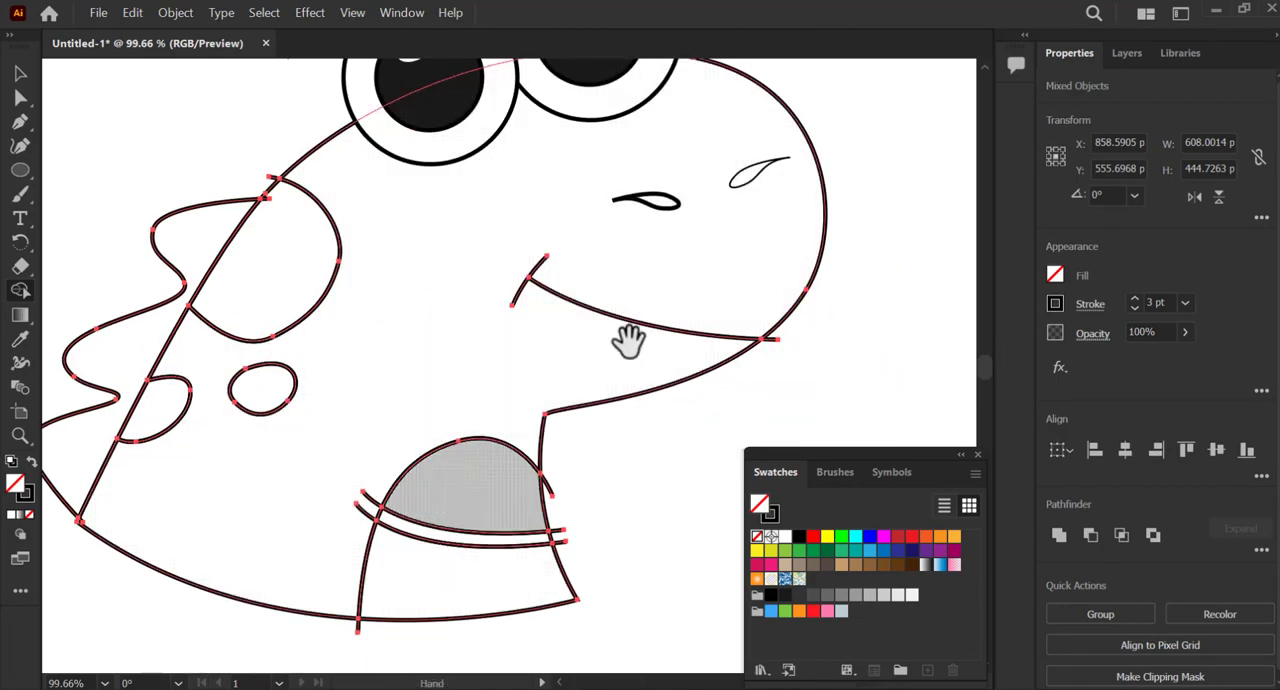
pyautogui.moveTo(629, 340); pyautogui.dragTo(539, 492)
pyautogui.moveTo(289, 420); pyautogui.dragTo(342, 260)
# Remove the line ends overshooting the jaw and the front edge of the neck with Shape Builder.
pyautogui.press('z')
pyautogui.moveTo(719, 331); pyautogui.dragTo(817, 354)
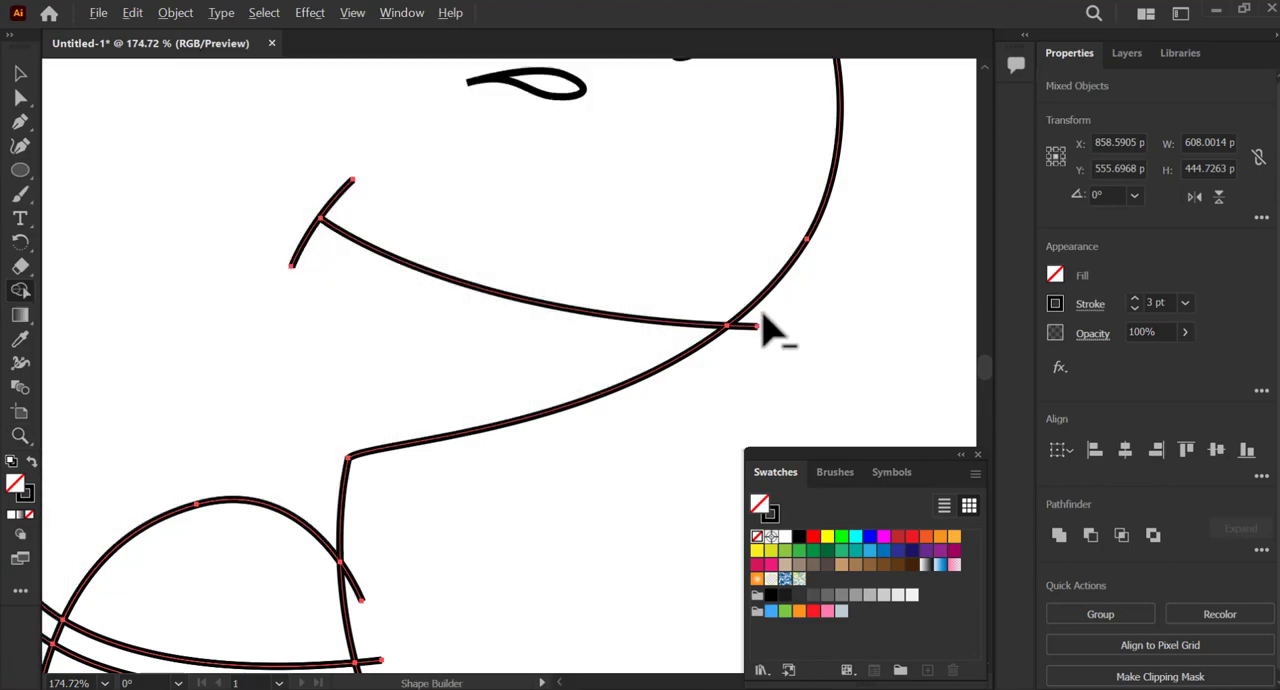
pyautogui.moveTo(762, 312); pyautogui.dragTo(724, 356)
pyautogui.moveTo(360, 491)
pyautogui.mouseDown()
pyautogui.moveTo(351, 374)
pyautogui.moveTo(362, 340)
pyautogui.mouseUp()
pyautogui.moveTo(366, 420); pyautogui.dragTo(347, 442)
pyautogui.moveTo(380, 504); pyautogui.dragTo(390, 554)
pyautogui.moveTo(328, 440); pyautogui.dragTo(642, 357)
# Delete the stray anchor points where the spike outline overshoots the back line.
pyautogui.moveTo(212, 313); pyautogui.dragTo(703, 525)
pyautogui.moveTo(493, 323); pyautogui.dragTo(222, 648)
pyautogui.moveTo(403, 340); pyautogui.dragTo(394, 358)
pyautogui.moveTo(556, 246); pyautogui.dragTo(317, 322)
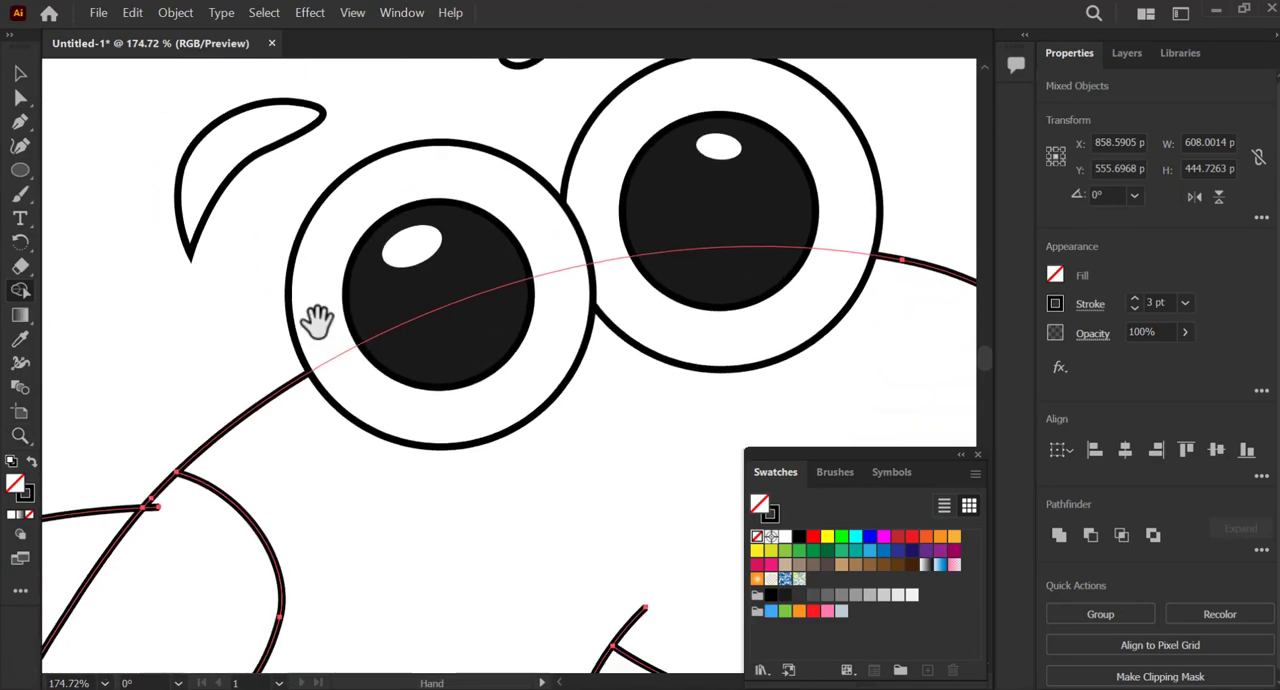
pyautogui.moveTo(261, 479); pyautogui.dragTo(388, 377)
pyautogui.click(21, 124)
pyautogui.click(105, 124)
pyautogui.press('-')
pyautogui.click(285, 407)
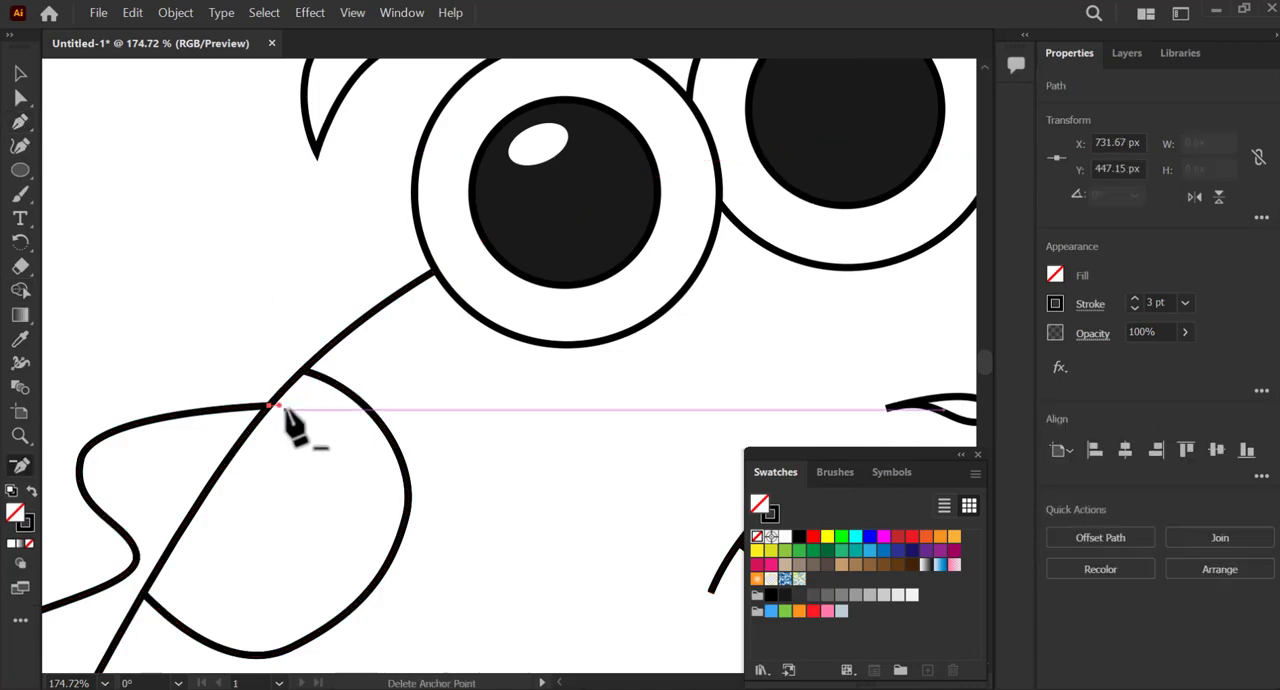
pyautogui.moveTo(215, 600); pyautogui.dragTo(384, 324)
pyautogui.moveTo(280, 460); pyautogui.dragTo(451, 137)
pyautogui.click(287, 372)
# Delete the stray anchor points at the overhanging ends of the belly bands and below the neck's lower edge.
pyautogui.moveTo(392, 326); pyautogui.dragTo(272, 332)
pyautogui.moveTo(660, 332); pyautogui.dragTo(258, 318)
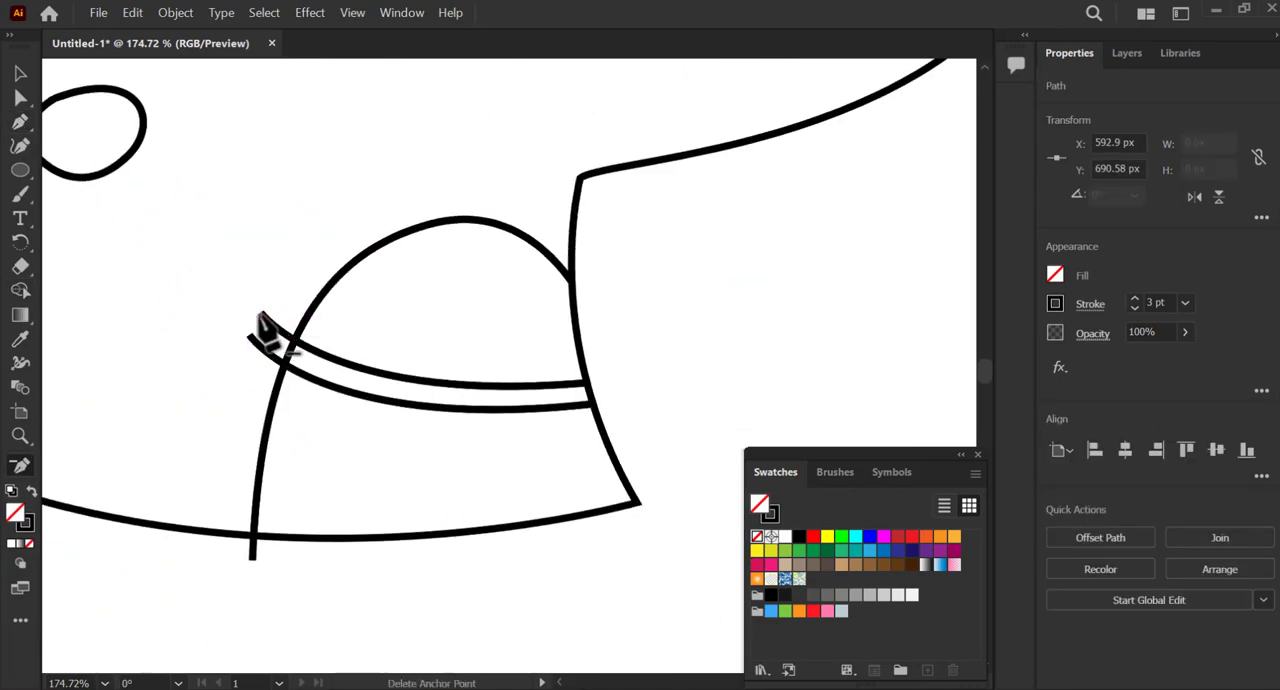
pyautogui.click(259, 316)
pyautogui.press('Return')
pyautogui.moveTo(266, 564); pyautogui.dragTo(300, 420)
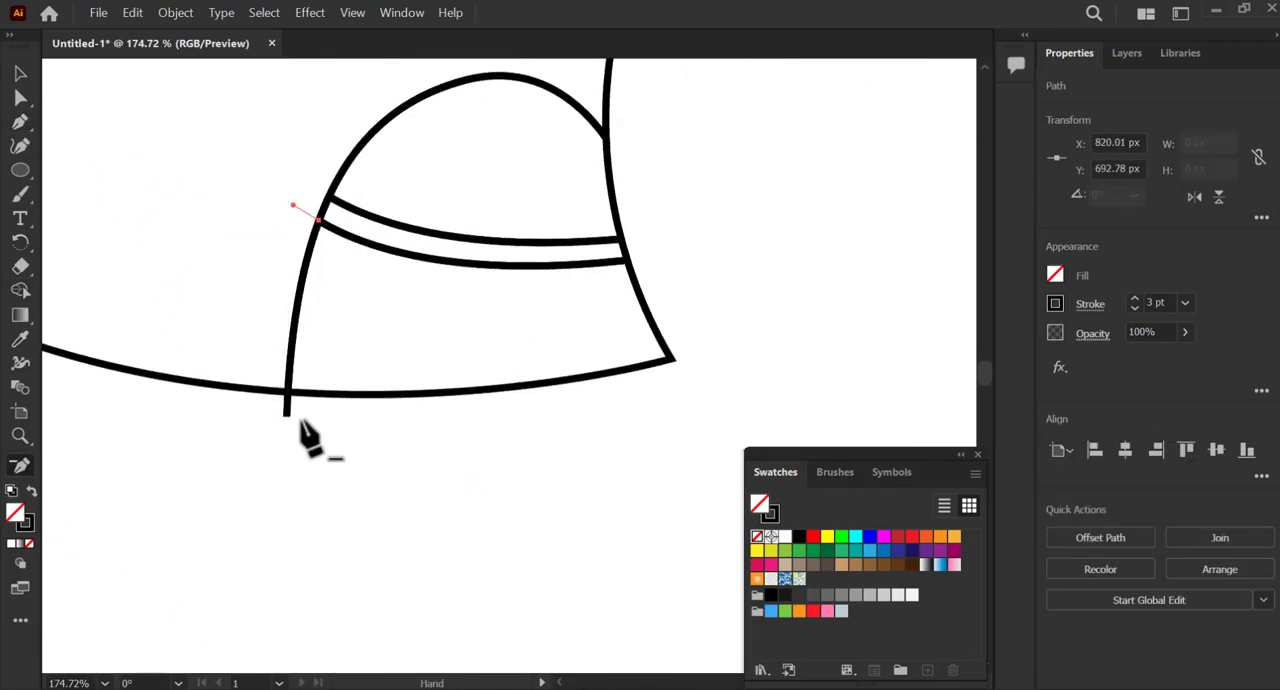
pyautogui.click(288, 399)
# Give the front nostril the same 3 pt black stroke as the rest of the line art.
pyautogui.moveTo(520, 230); pyautogui.dragTo(300, 634)
pyautogui.moveTo(186, 100); pyautogui.dragTo(618, 311)
pyautogui.press('z')
pyautogui.moveTo(757, 262); pyautogui.dragTo(680, 266)
pyautogui.moveTo(820, 412); pyautogui.dragTo(650, 308)
pyautogui.moveTo(530, 338); pyautogui.dragTo(551, 337)
pyautogui.press('v')
pyautogui.moveTo(665, 315)
pyautogui.mouseDown()
pyautogui.moveTo(651, 340)
pyautogui.moveTo(574, 386)
pyautogui.moveTo(691, 363)
pyautogui.moveTo(627, 399)
pyautogui.moveTo(665, 337)
pyautogui.mouseUp()
pyautogui.click(806, 279)
pyautogui.click(677, 269)
pyautogui.click(885, 326)
# Adjust the size, rotation and position of both nostrils so they sit neatly on the snout.
pyautogui.press('z')
pyautogui.press('v')
pyautogui.click(643, 347)
pyautogui.moveTo(671, 341); pyautogui.dragTo(686, 328)
pyautogui.moveTo(525, 389); pyautogui.dragTo(532, 403)
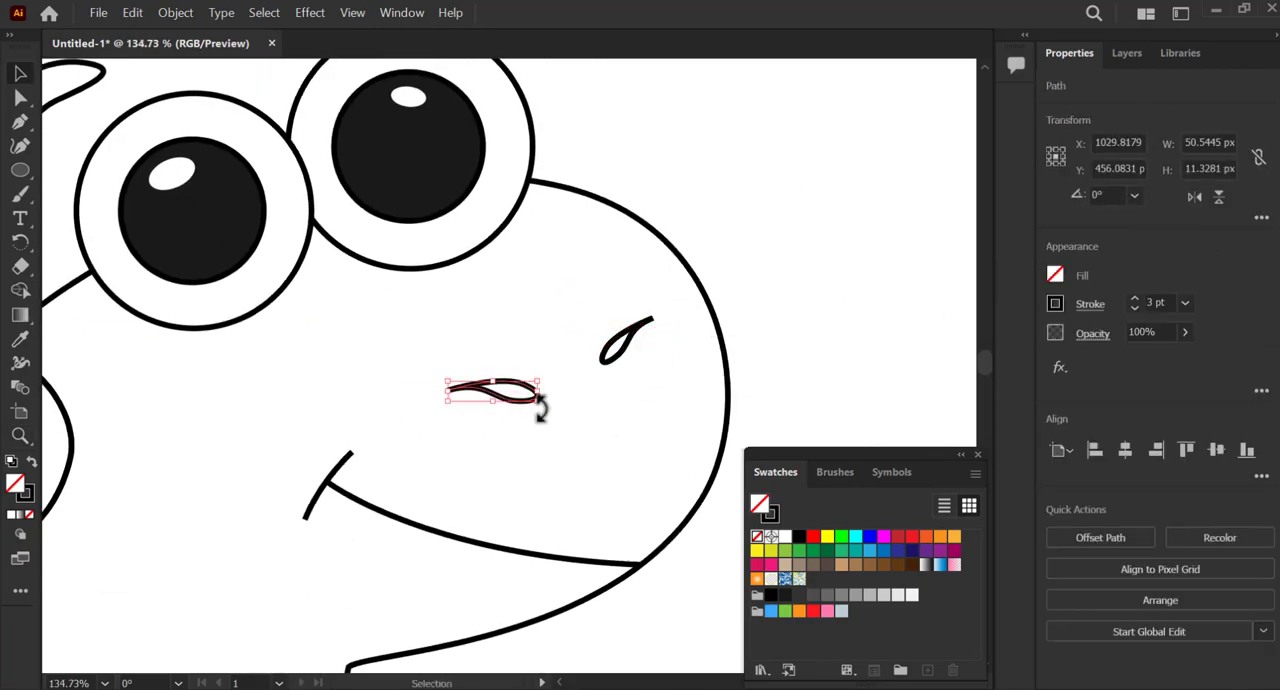
pyautogui.moveTo(620, 355); pyautogui.dragTo(634, 351)
pyautogui.click(757, 305)
pyautogui.press('z')
pyautogui.moveTo(757, 312); pyautogui.dragTo(637, 347)
pyautogui.click(754, 310)
pyautogui.press('v')
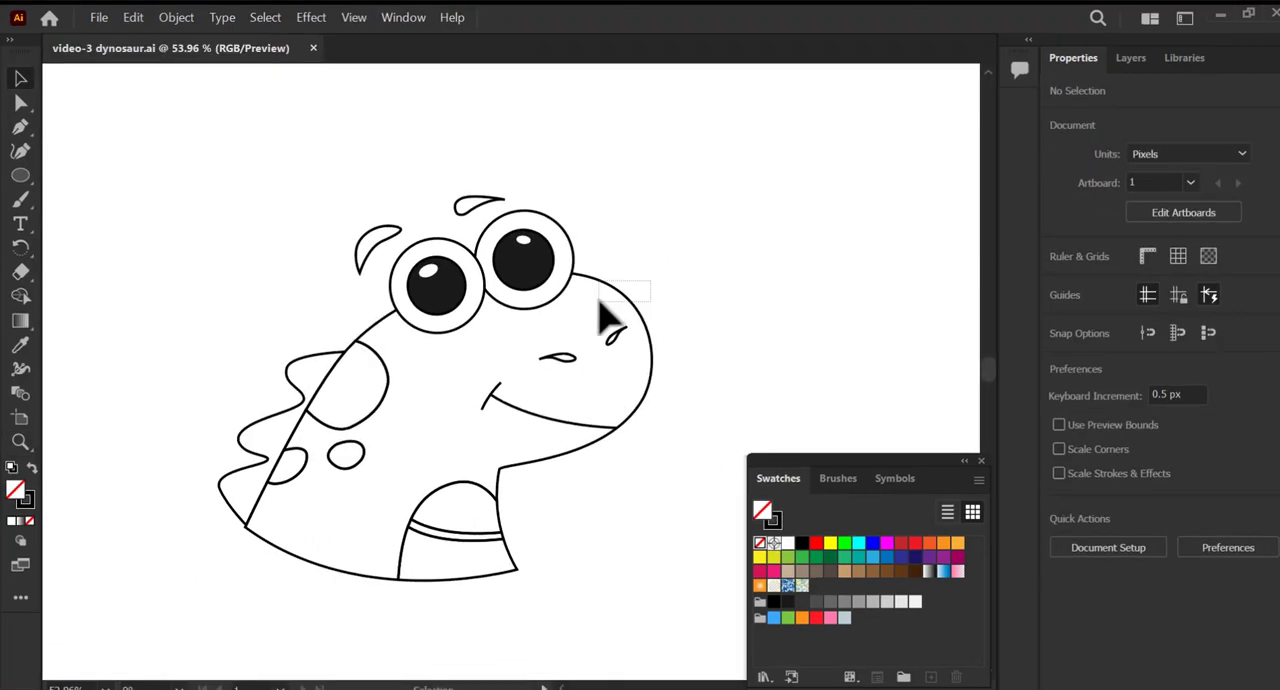
# Fill the dinosaur's main body shape with bright green 4DFF66.
pyautogui.click(602, 308)
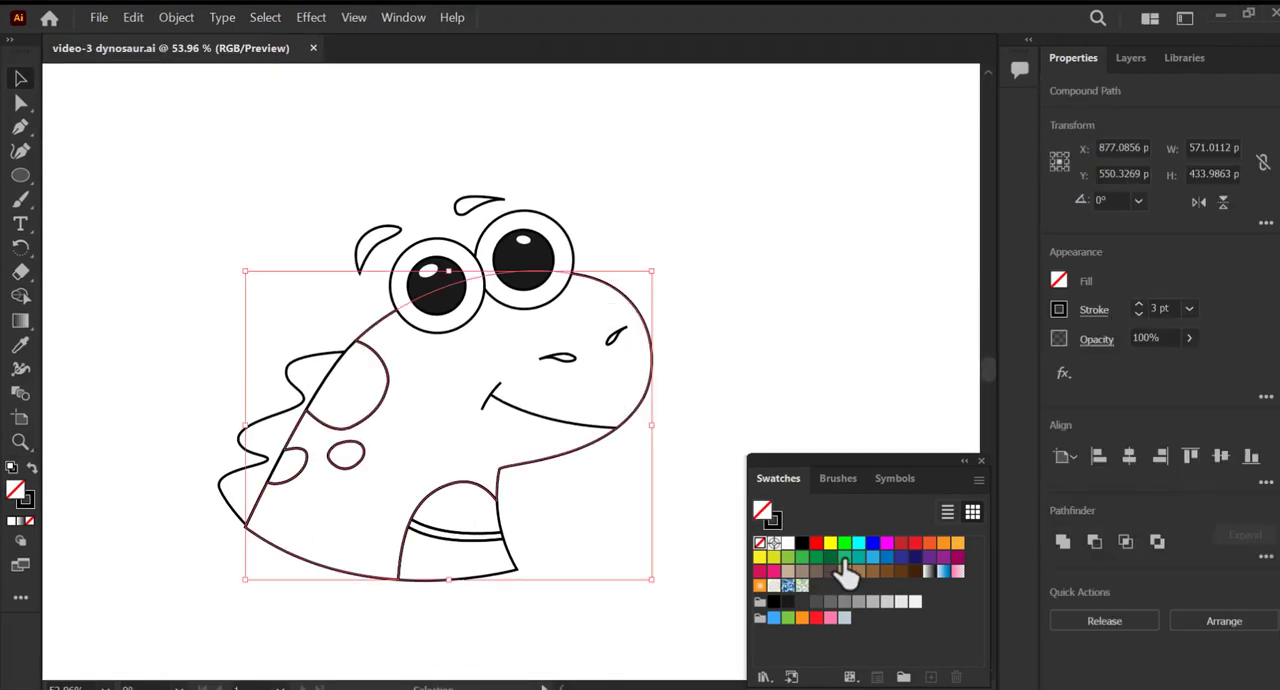
pyautogui.click(844, 558)
pyautogui.doubleClick(17, 493)
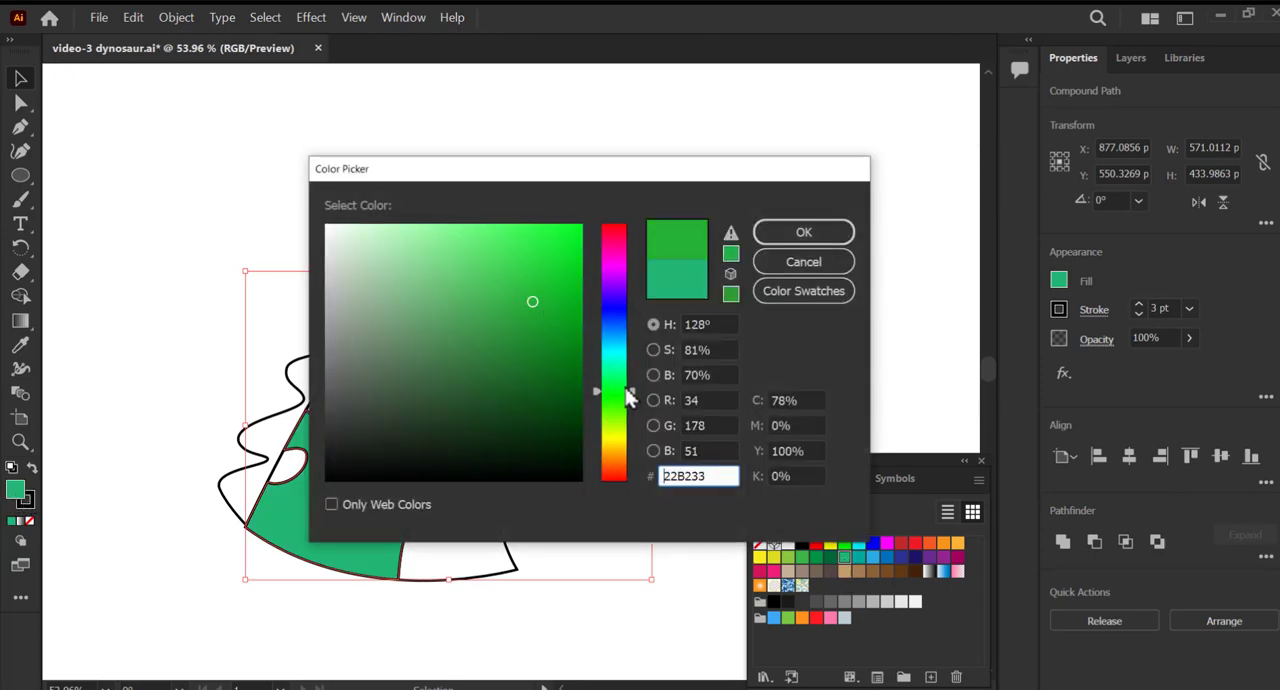
pyautogui.moveTo(527, 290); pyautogui.dragTo(508, 212)
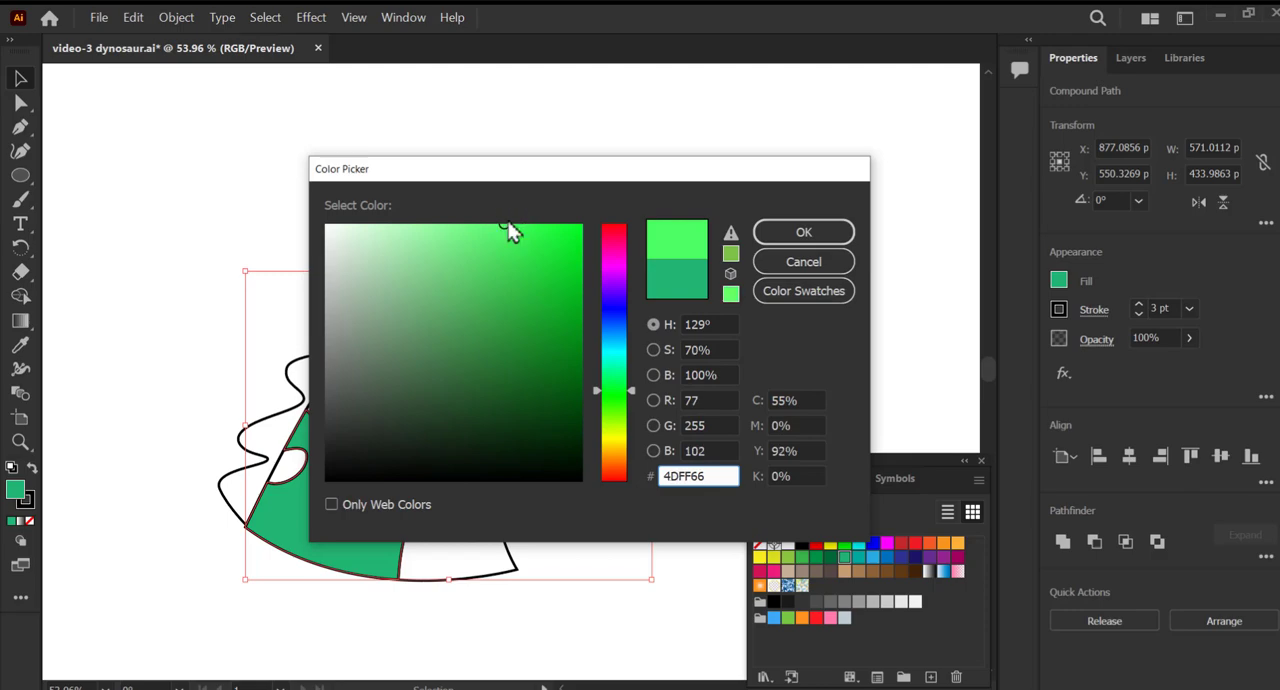
pyautogui.click(803, 231)
# Fill the upper and lower belly sections with a light yellow-green, leaving the narrow band between them unfilled.
pyautogui.click(490, 512)
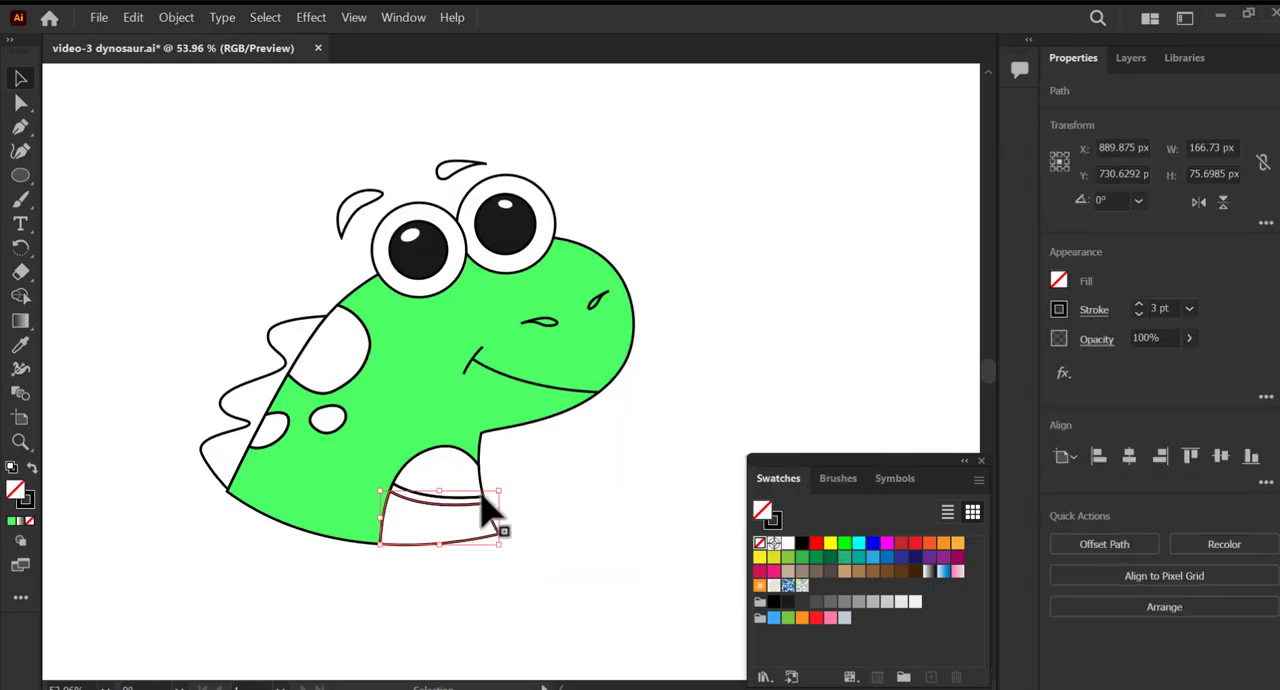
pyautogui.keyDown('shift'); pyautogui.click(487, 493); pyautogui.keyUp('shift')
pyautogui.click(265, 372)
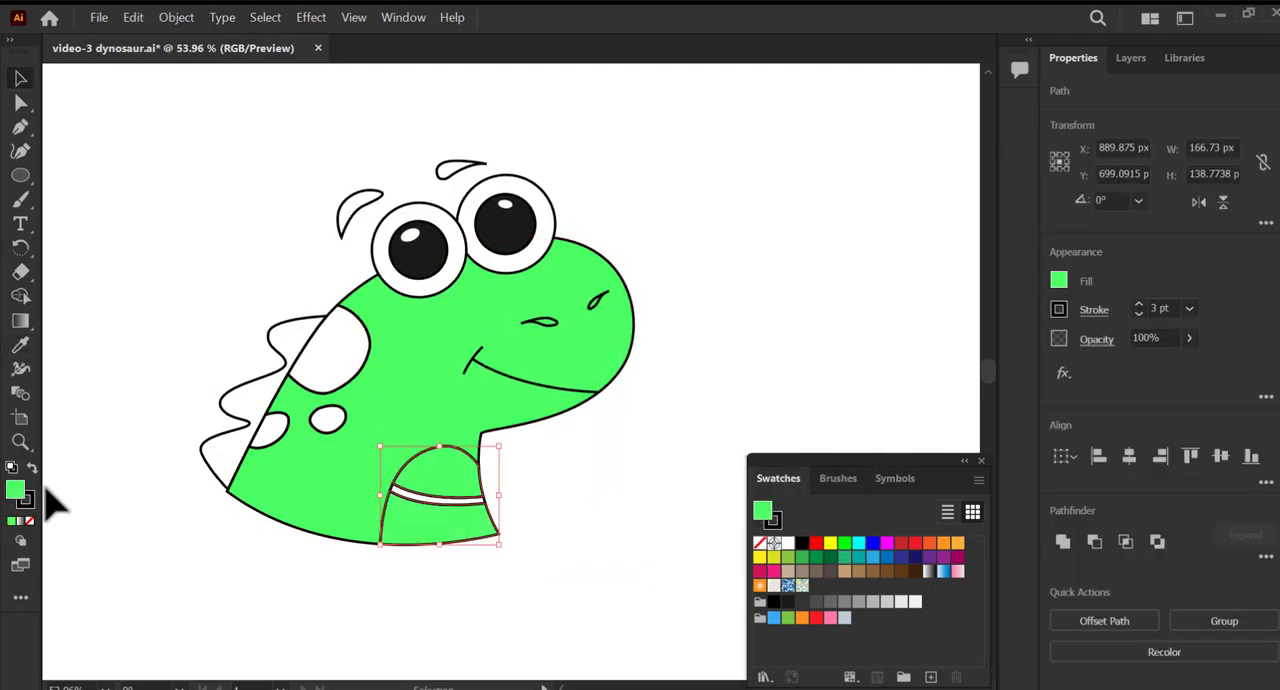
pyautogui.doubleClick(16, 492)
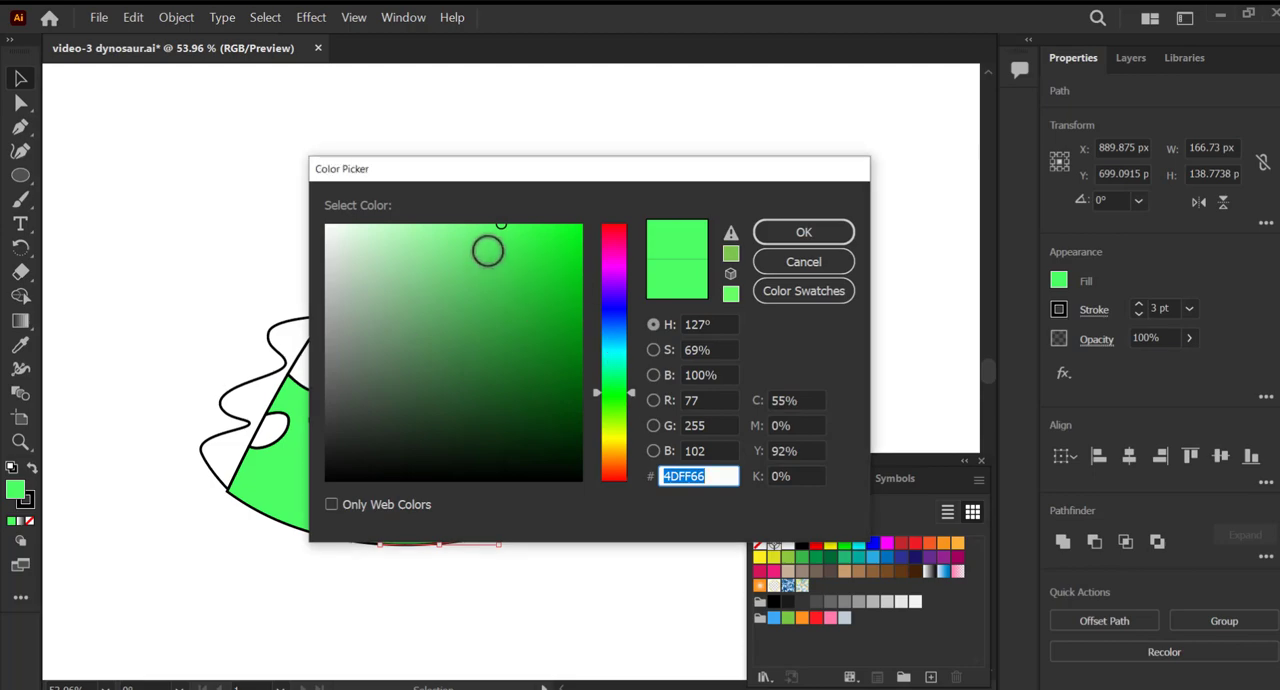
pyautogui.click(457, 224)
pyautogui.moveTo(628, 404); pyautogui.dragTo(628, 420)
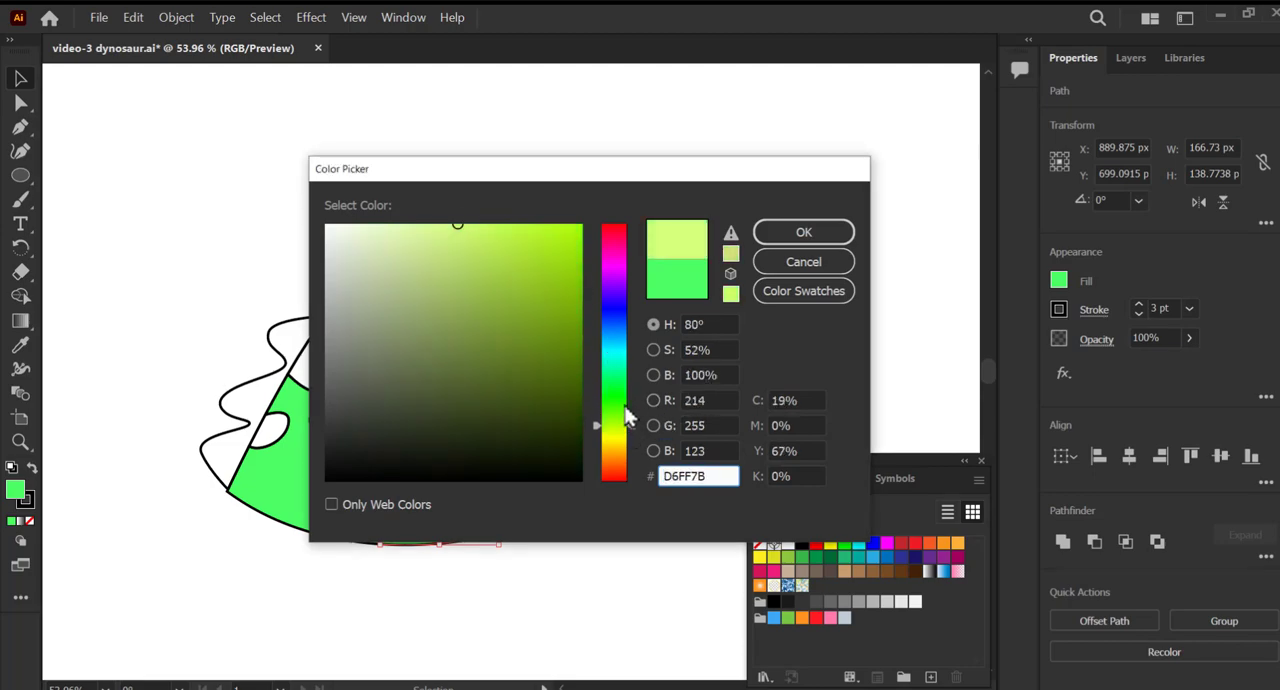
pyautogui.click(800, 234)
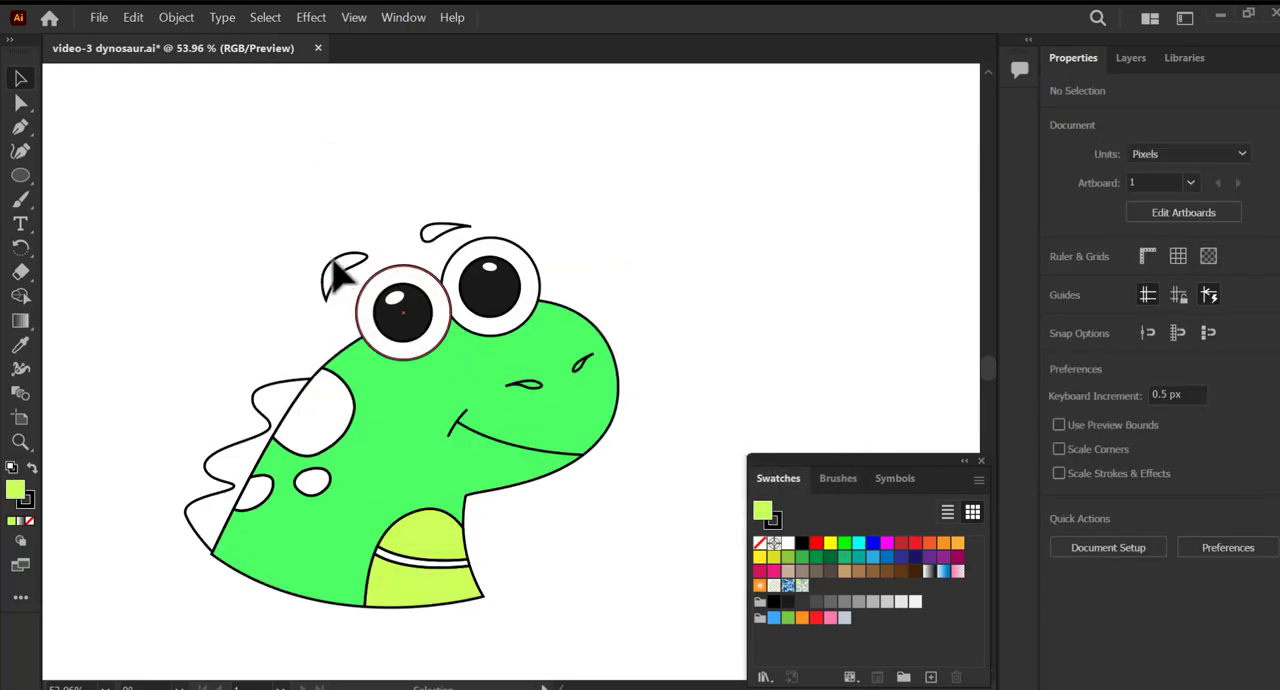
# Fill both eyebrows with the near-black swatch.
pyautogui.moveTo(313, 252); pyautogui.dragTo(400, 230)
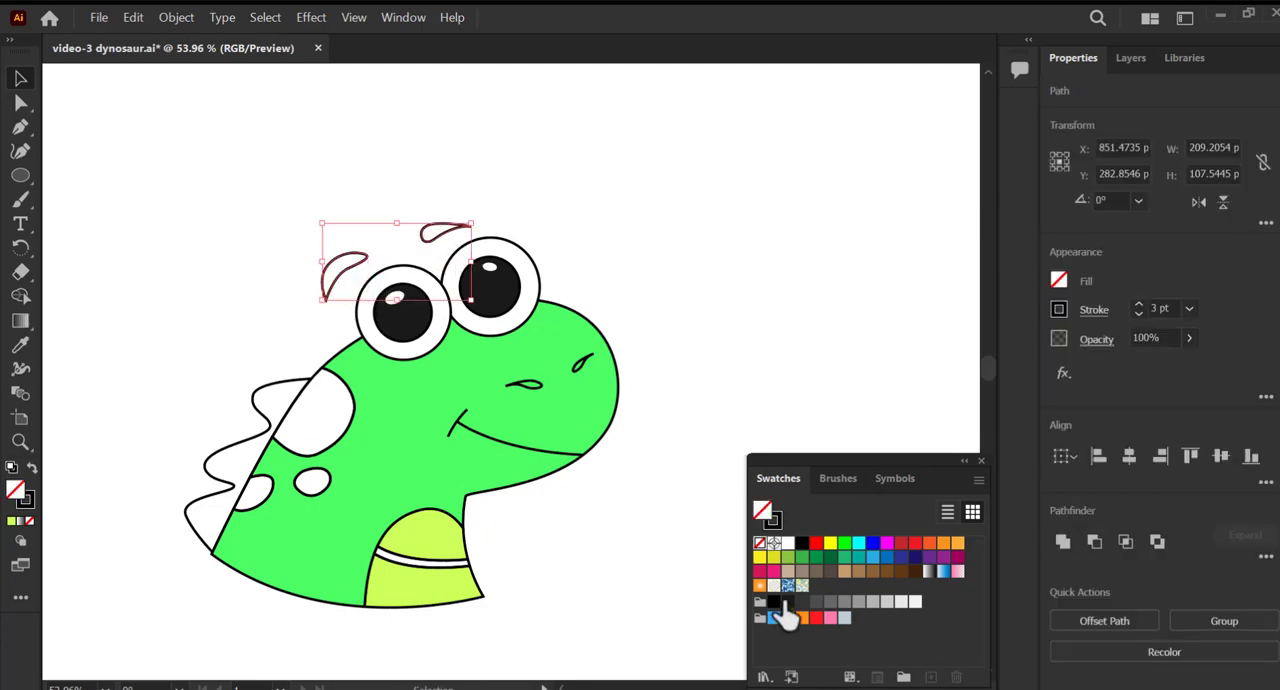
pyautogui.click(786, 605)
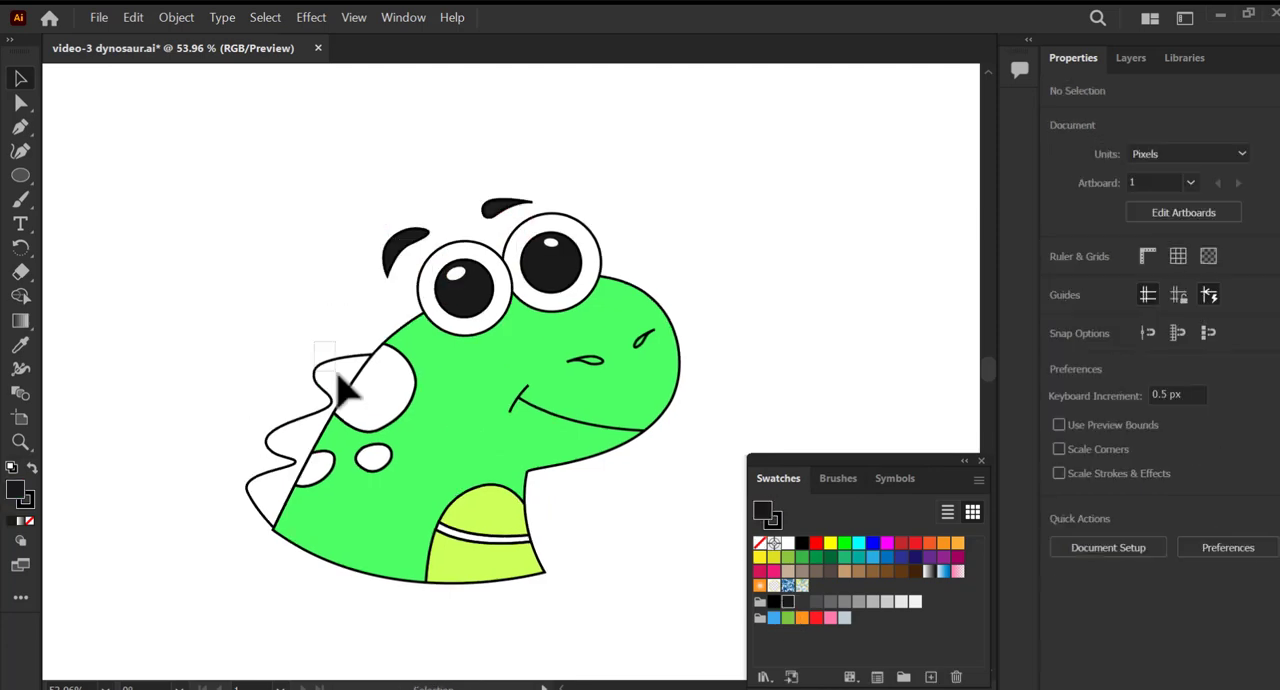
# Fill the back spikes with a dark green derived from the sampled body colour.
pyautogui.click(356, 390)
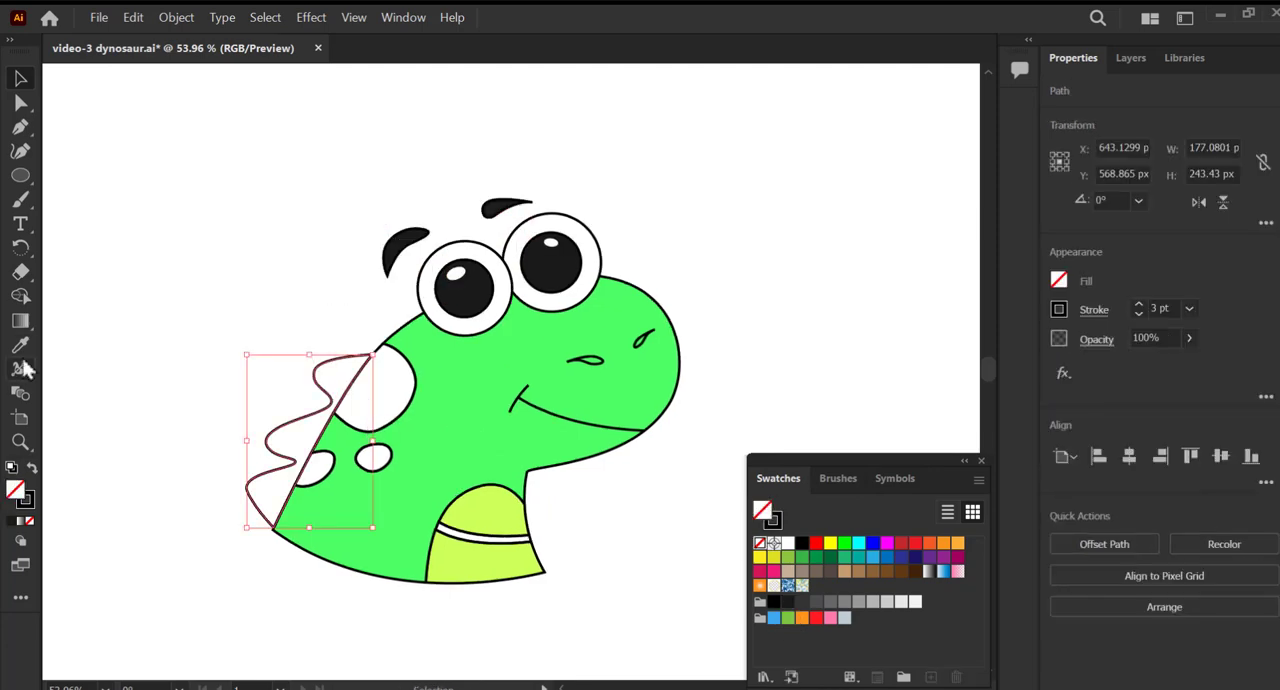
pyautogui.click(436, 423)
pyautogui.click(20, 78)
pyautogui.doubleClick(15, 489)
pyautogui.moveTo(504, 240); pyautogui.dragTo(520, 279)
pyautogui.moveTo(563, 168); pyautogui.dragTo(707, 158)
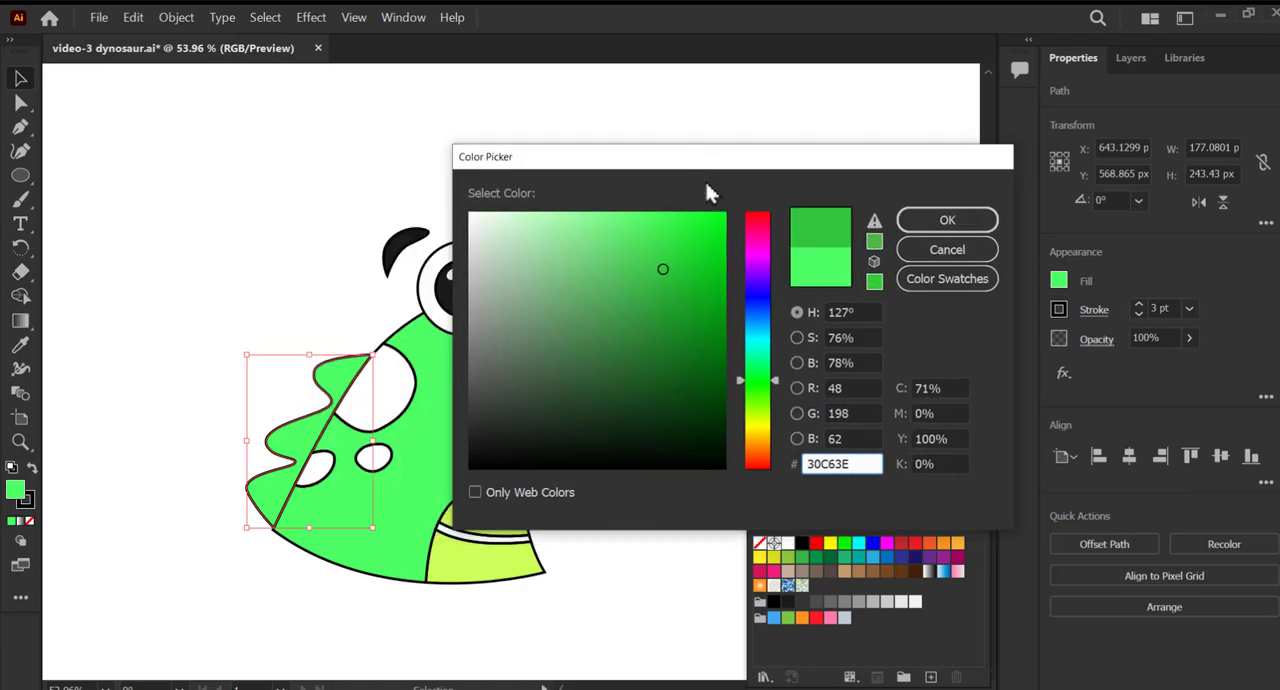
pyautogui.moveTo(661, 290); pyautogui.dragTo(674, 327)
pyautogui.click(663, 349)
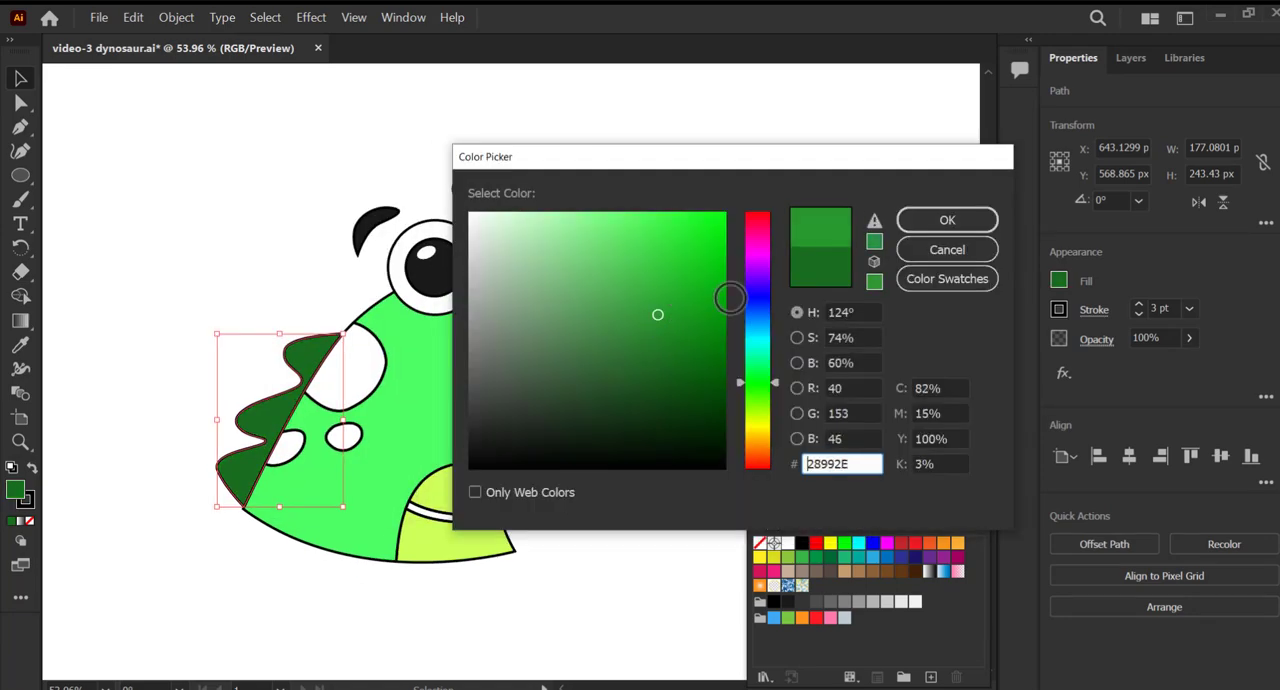
pyautogui.click(908, 219)
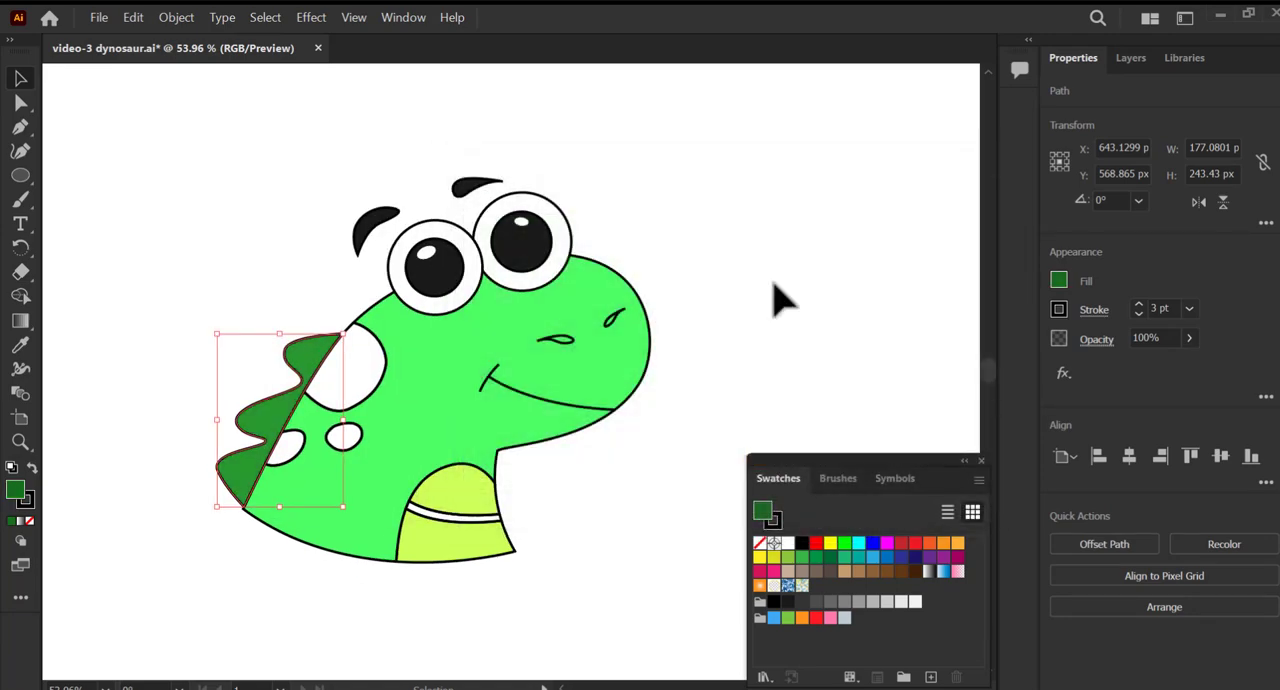
pyautogui.click(777, 297)
# Try a medium green from the Color Picker on the large spot on the back.
pyautogui.click(350, 396)
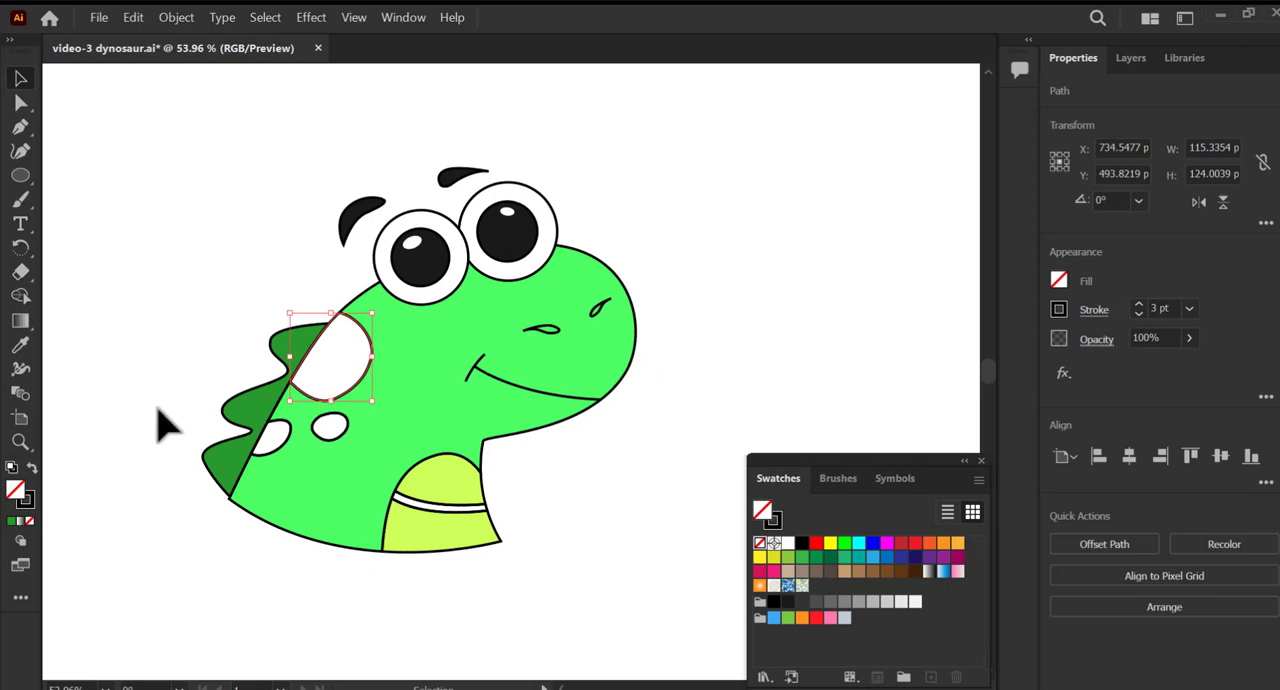
pyautogui.doubleClick(25, 498)
pyautogui.moveTo(643, 267); pyautogui.dragTo(640, 251)
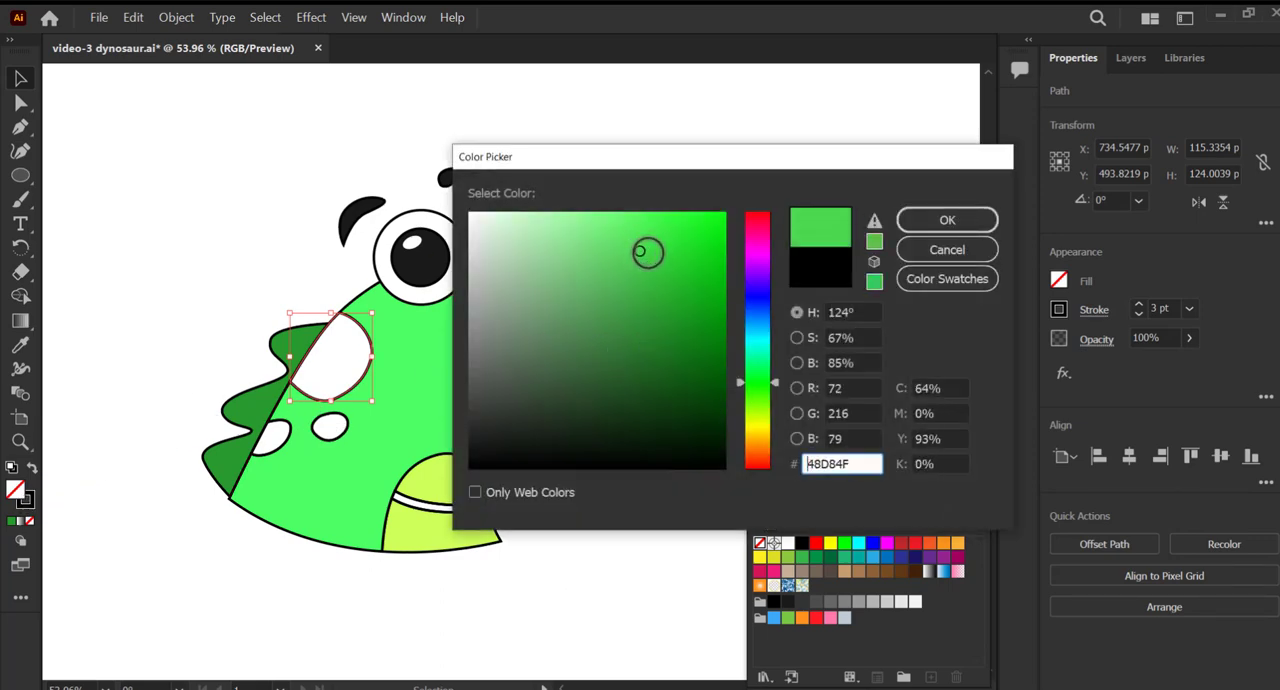
pyautogui.click(605, 312)
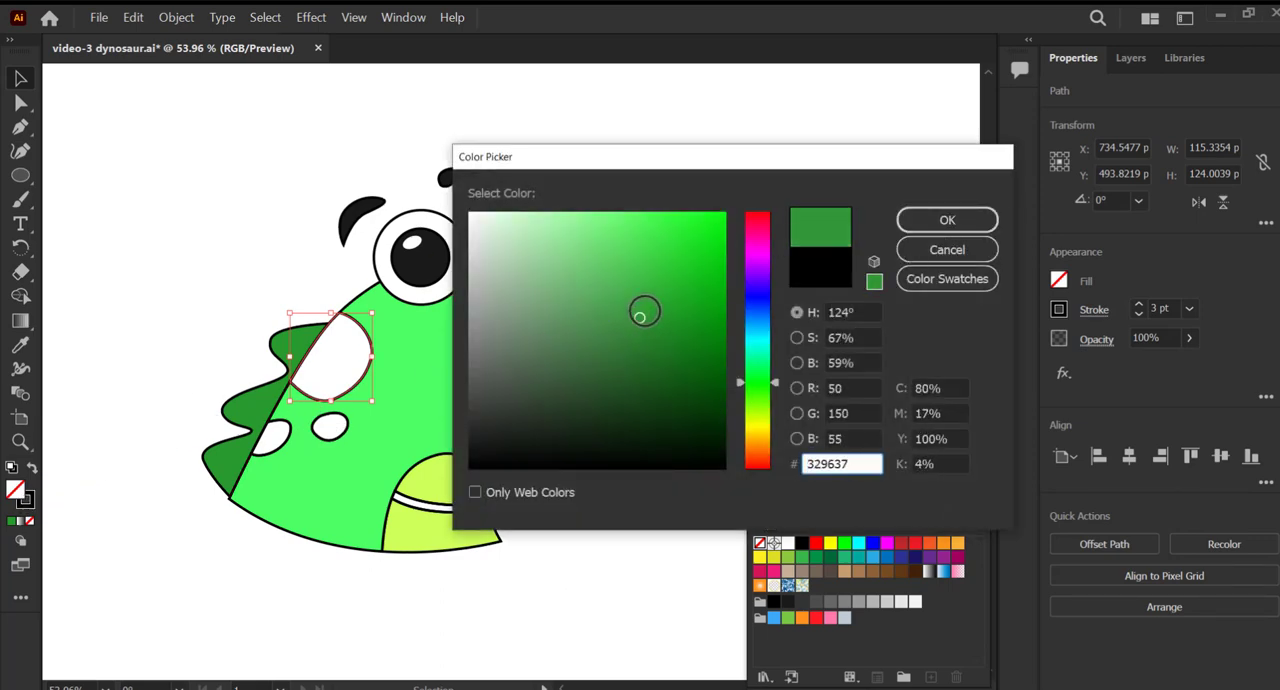
pyautogui.click(910, 222)
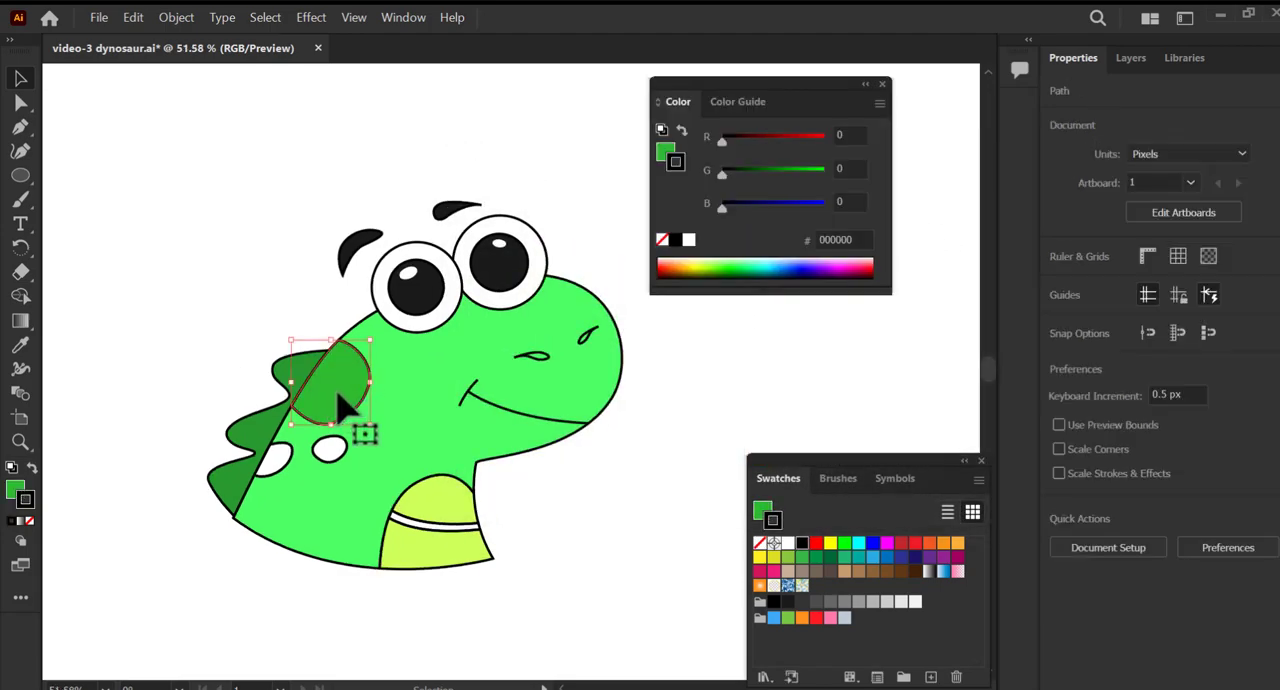
# Fill the back spots with the brighter medium green 4AD14A.
pyautogui.click(350, 400)
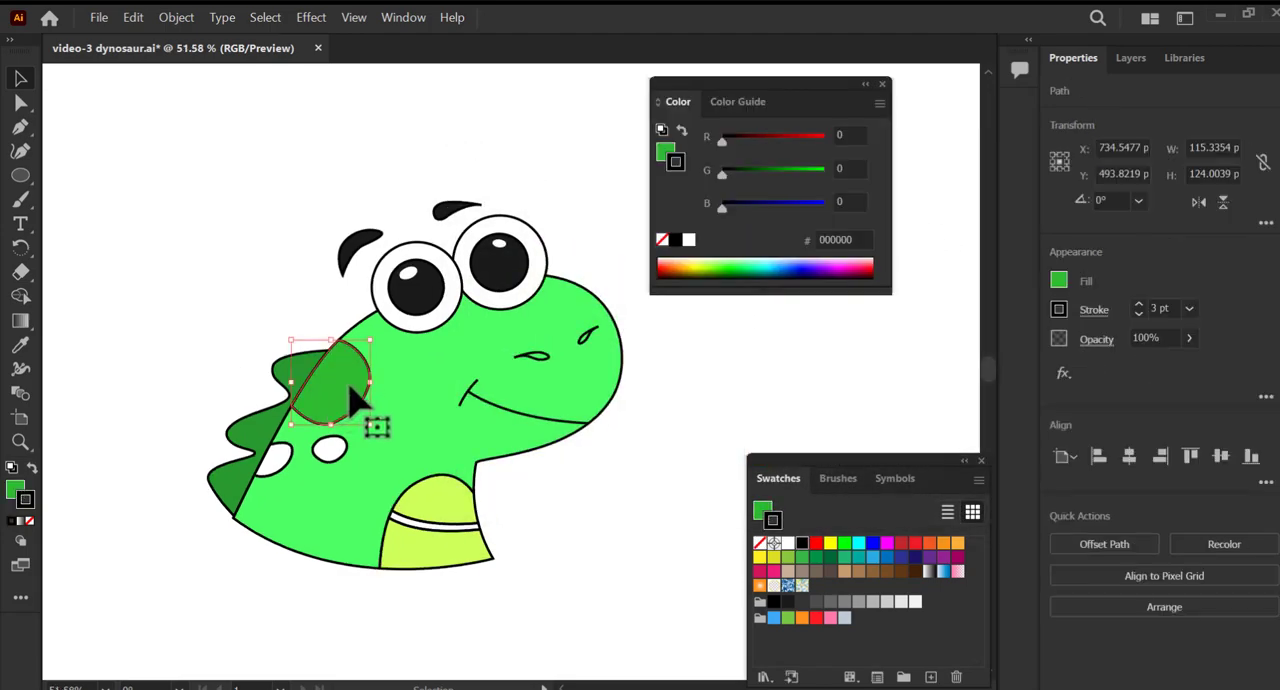
pyautogui.click(15, 491)
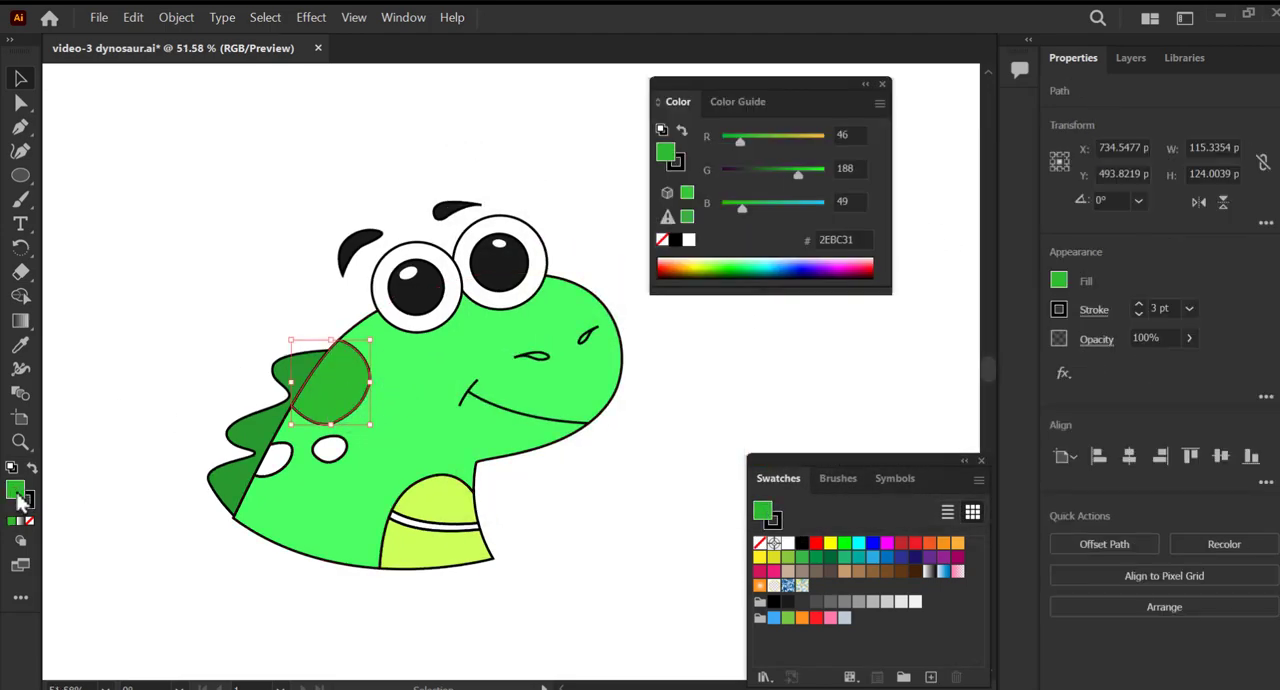
pyautogui.doubleClick(17, 496)
pyautogui.moveTo(657, 287); pyautogui.dragTo(641, 266)
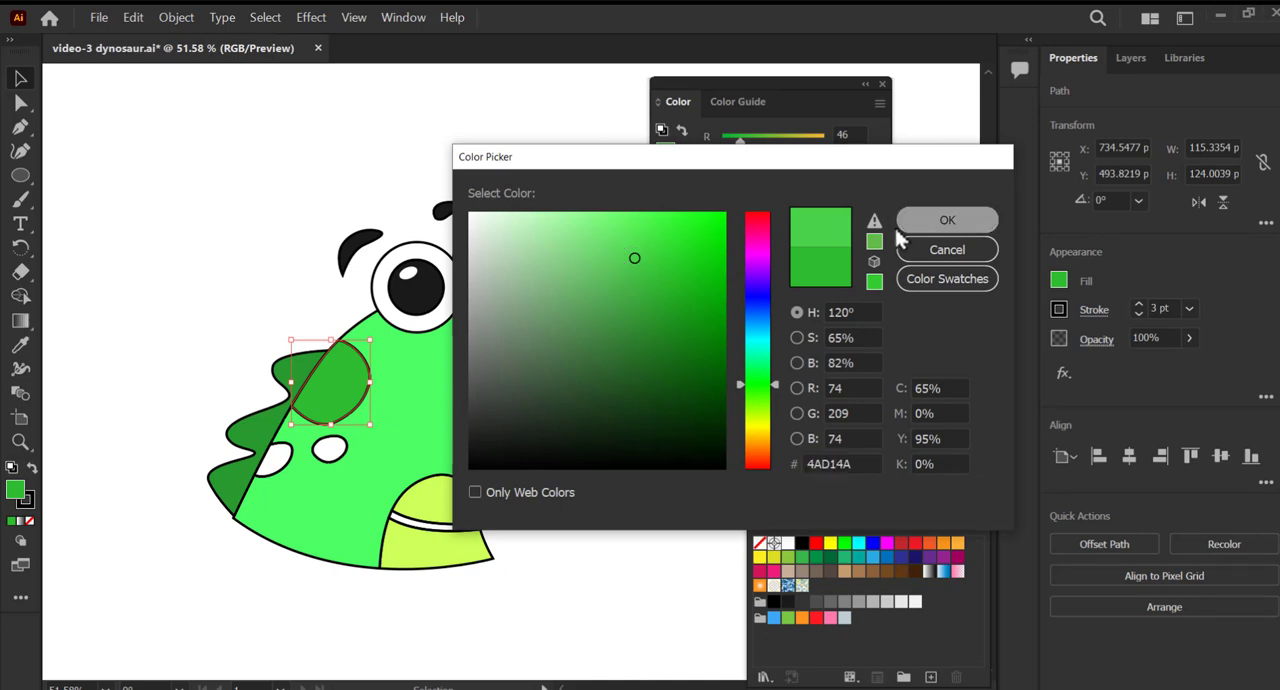
pyautogui.click(947, 220)
pyautogui.click(700, 394)
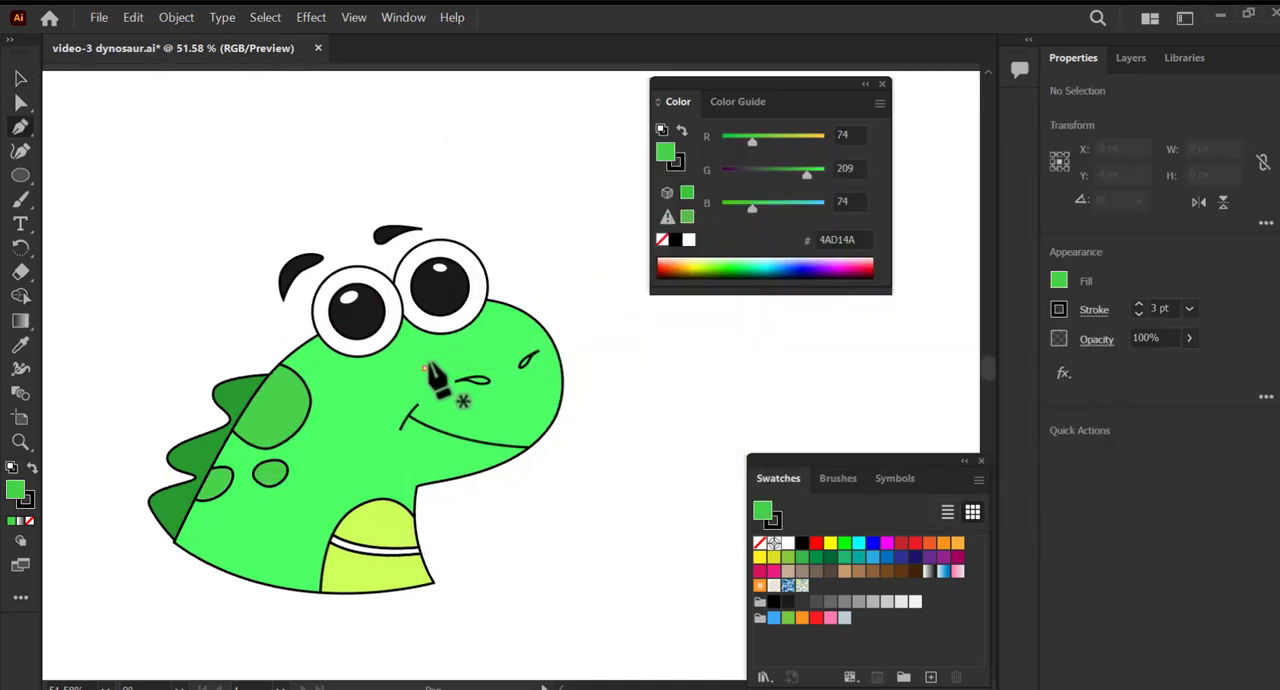
# Draw a closed, rounded patch over the snout and nostrils with the Pen tool.
pyautogui.press('p')
pyautogui.click(517, 349)
pyautogui.moveTo(425, 366); pyautogui.dragTo(441, 405)
pyautogui.click(425, 368)
# Remove an unneeded anchor point from the snout patch and adjust its upper curve.
pyautogui.scroll(5, 425, 381)
pyautogui.press('a')
pyautogui.click(522, 434)
pyautogui.moveTo(427, 352); pyautogui.dragTo(422, 366)
pyautogui.press('-')
pyautogui.click(424, 365)
pyautogui.press('a')
pyautogui.moveTo(420, 317); pyautogui.dragTo(385, 349)
# Reposition the patch's anchors and smooth its lower curve into an oval about 193 by 133 px.
pyautogui.press('space')
pyautogui.moveTo(506, 354); pyautogui.dragTo(375, 416)
pyautogui.moveTo(470, 307); pyautogui.dragTo(468, 304)
pyautogui.moveTo(349, 344); pyautogui.dragTo(306, 349)
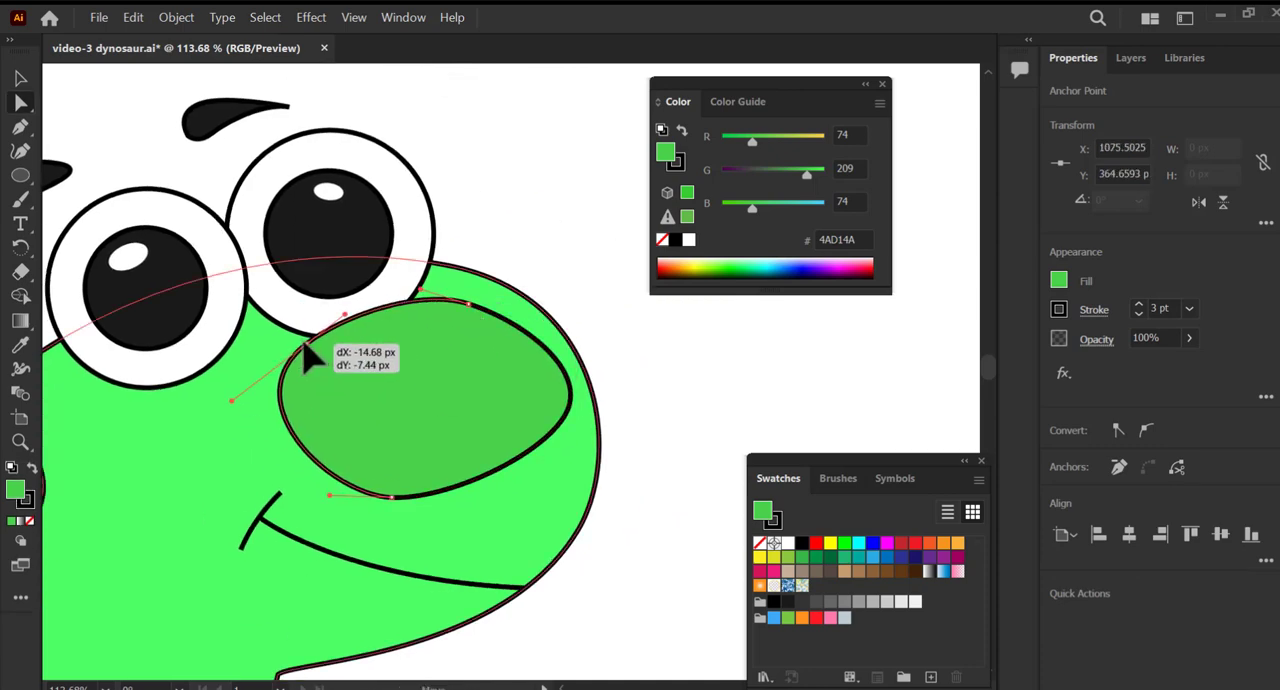
pyautogui.press('space')
pyautogui.moveTo(477, 357); pyautogui.dragTo(461, 321)
pyautogui.click(527, 405)
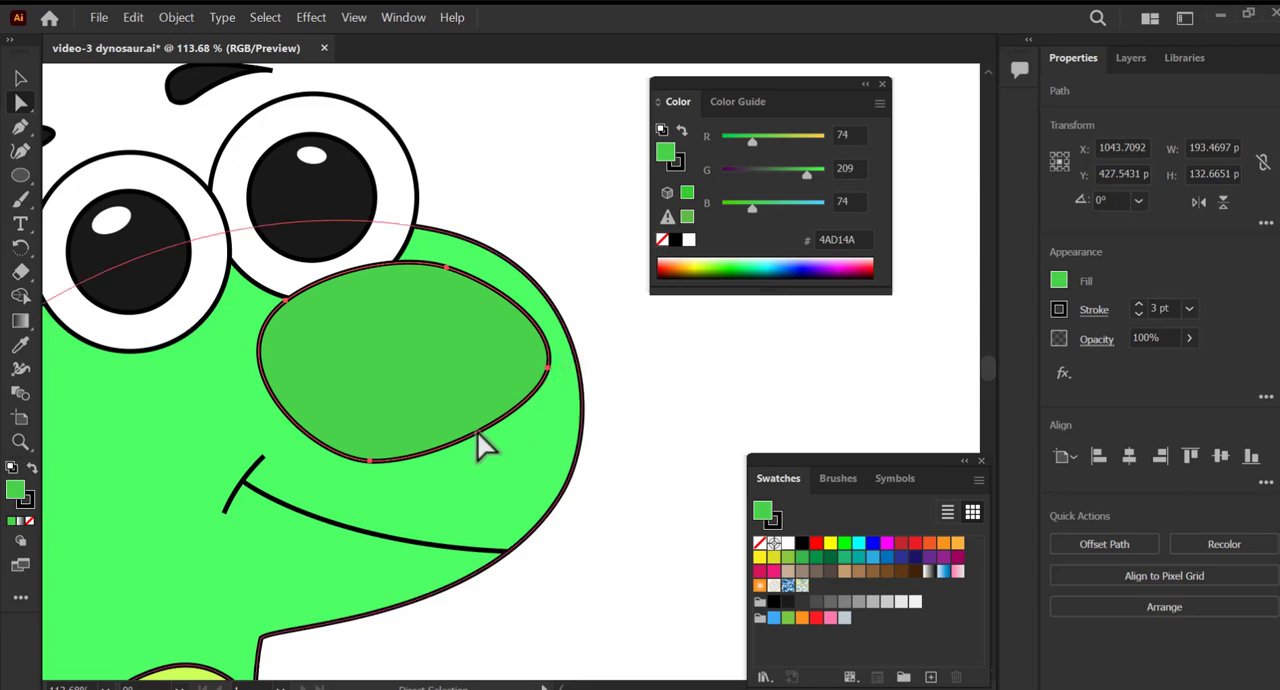
pyautogui.click(370, 461)
pyautogui.moveTo(431, 466); pyautogui.dragTo(465, 471)
# Fill the snout patch with the yellow-green CBFF5A sampled from the belly and remove its stroke.
pyautogui.press('z')
pyautogui.moveTo(638, 407); pyautogui.dragTo(577, 392)
pyautogui.press('space')
pyautogui.press('v')
pyautogui.press('i')
pyautogui.click(394, 402)
pyautogui.press('v')
pyautogui.click(20, 344)
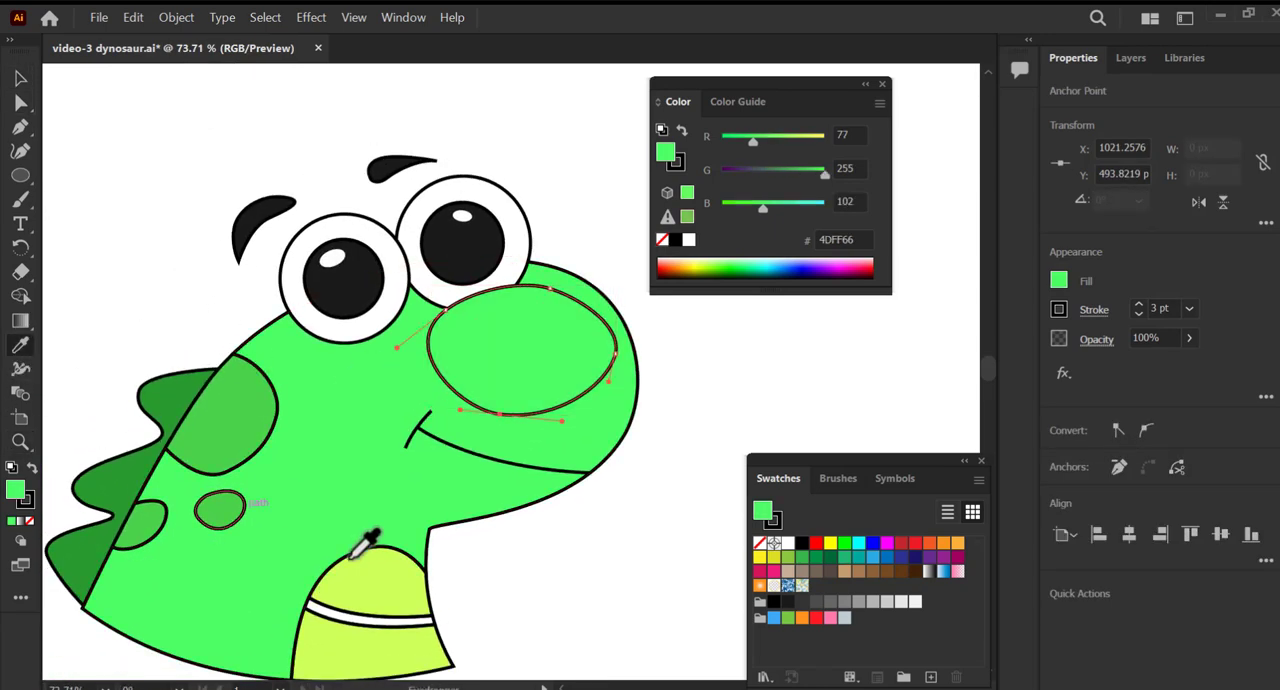
pyautogui.click(378, 588)
pyautogui.click(1059, 309)
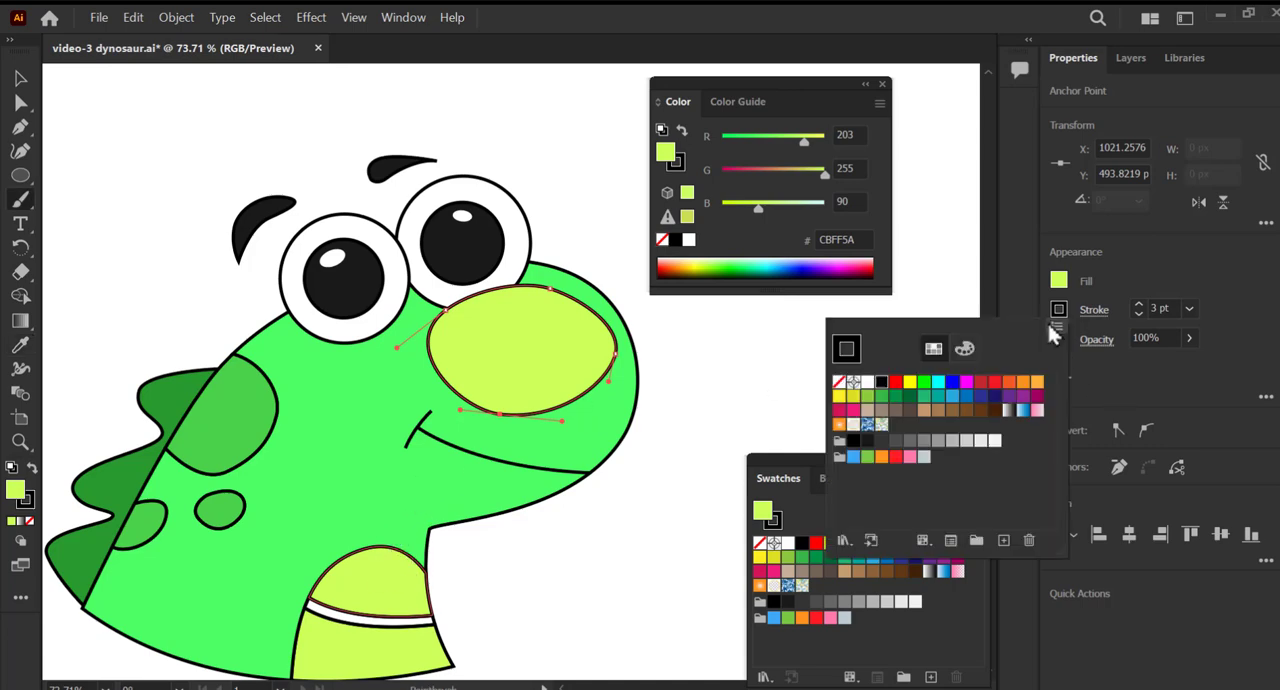
pyautogui.click(840, 386)
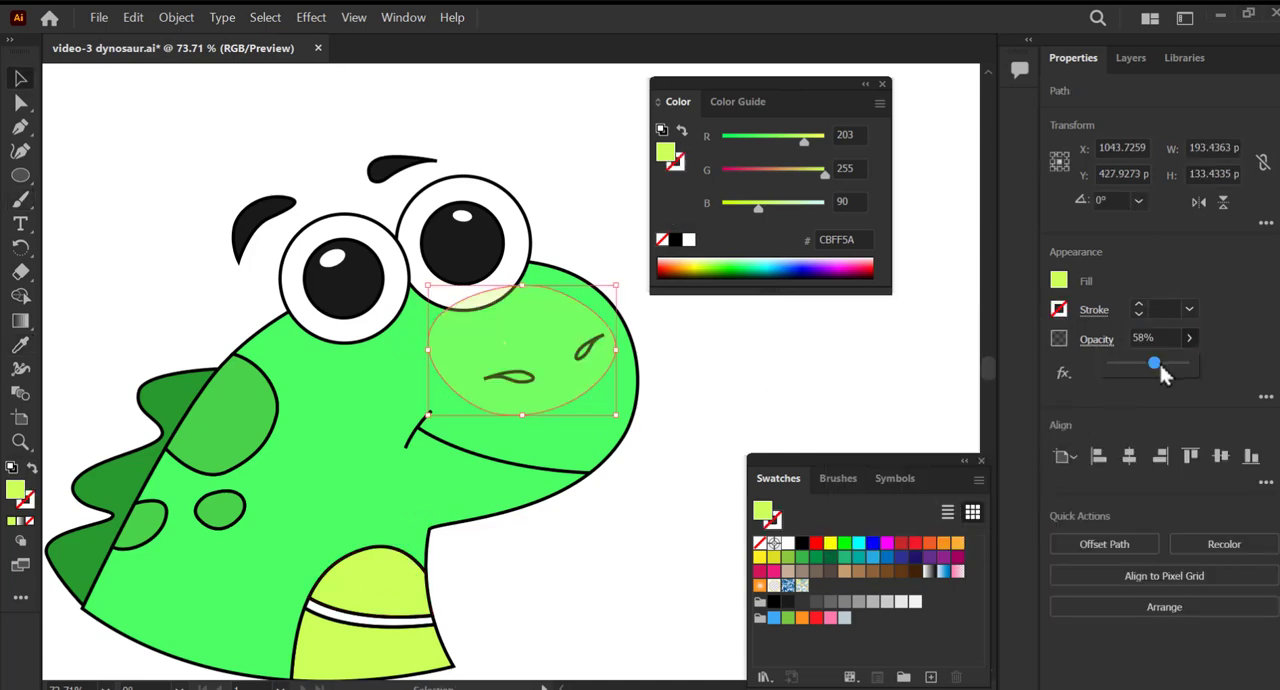
# Lower the snout patch's opacity to 54% and arrange it behind the nostrils and the eye.
pyautogui.moveTo(1158, 365); pyautogui.dragTo(1155, 367)
pyautogui.click(718, 395)
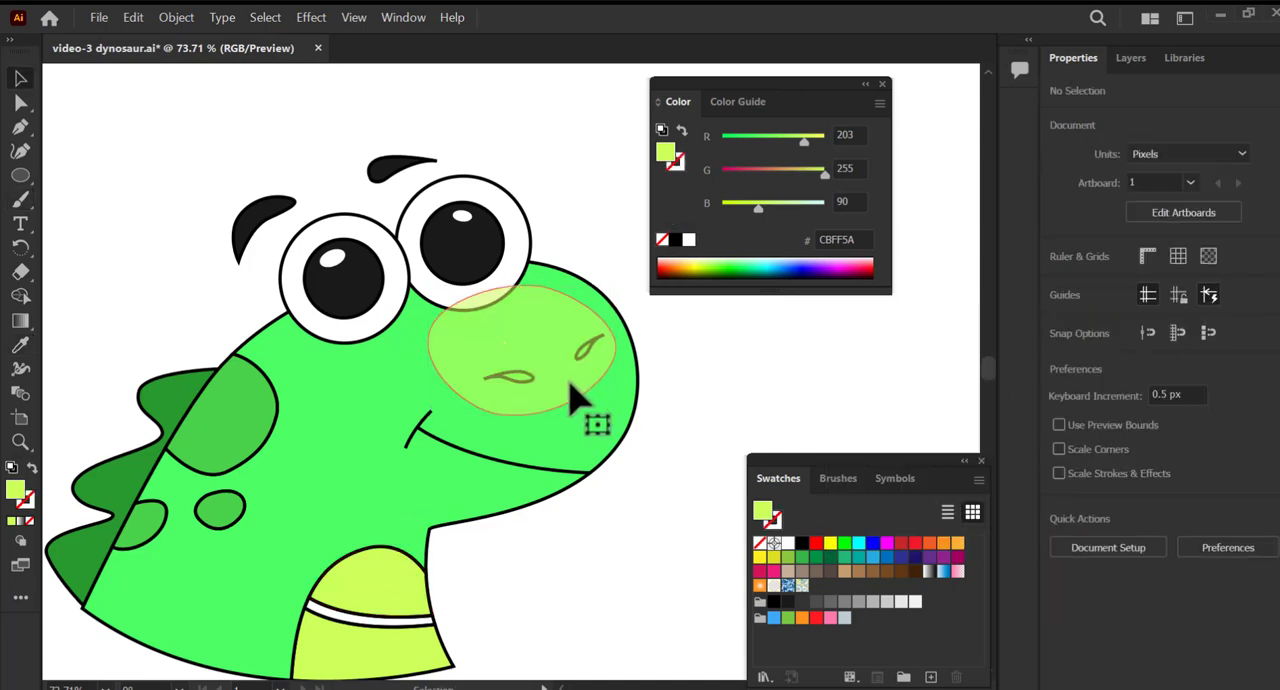
pyautogui.click(571, 386)
pyautogui.click(176, 17)
pyautogui.moveTo(323, 55)
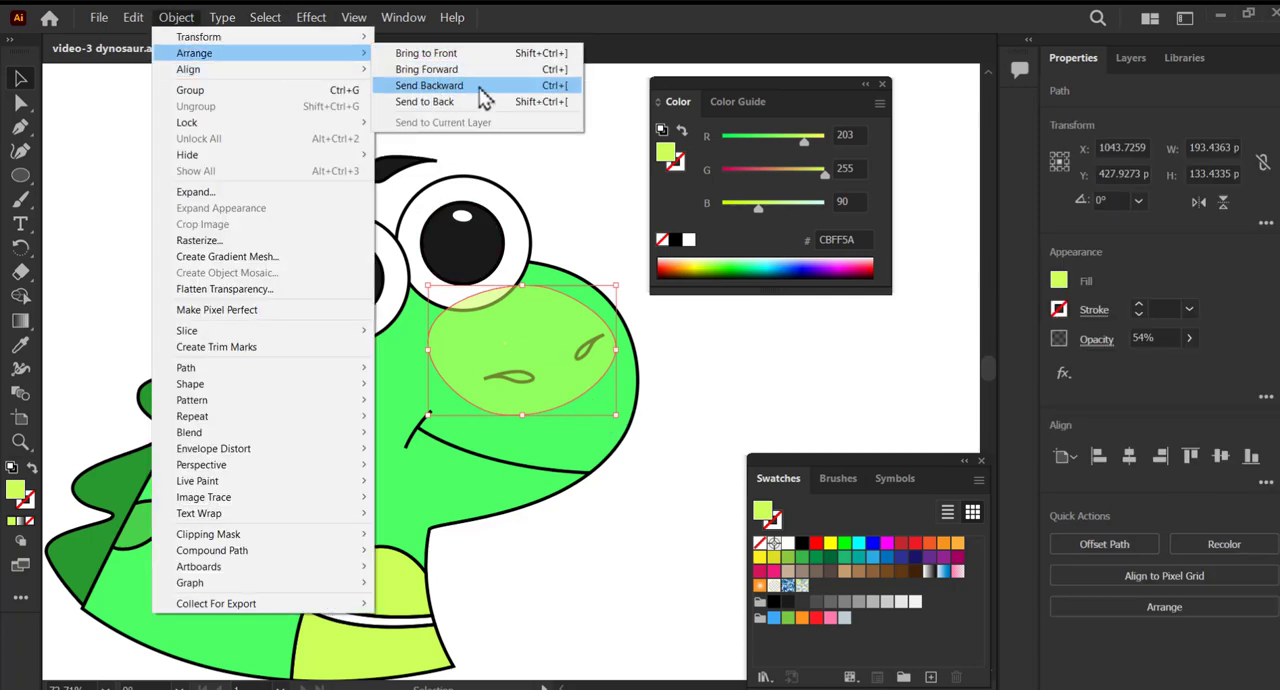
pyautogui.click(539, 88)
pyautogui.click(592, 215)
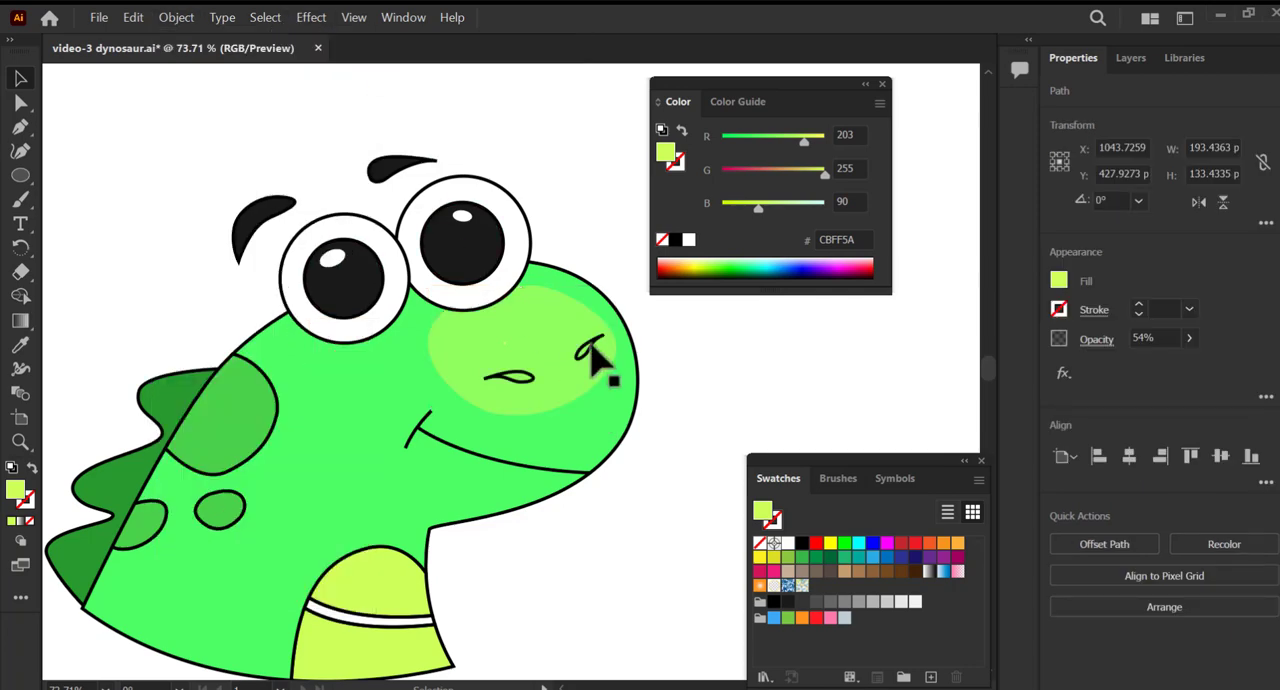
# Fill both nostrils with the near-black 1A1A1A.
pyautogui.click(588, 346)
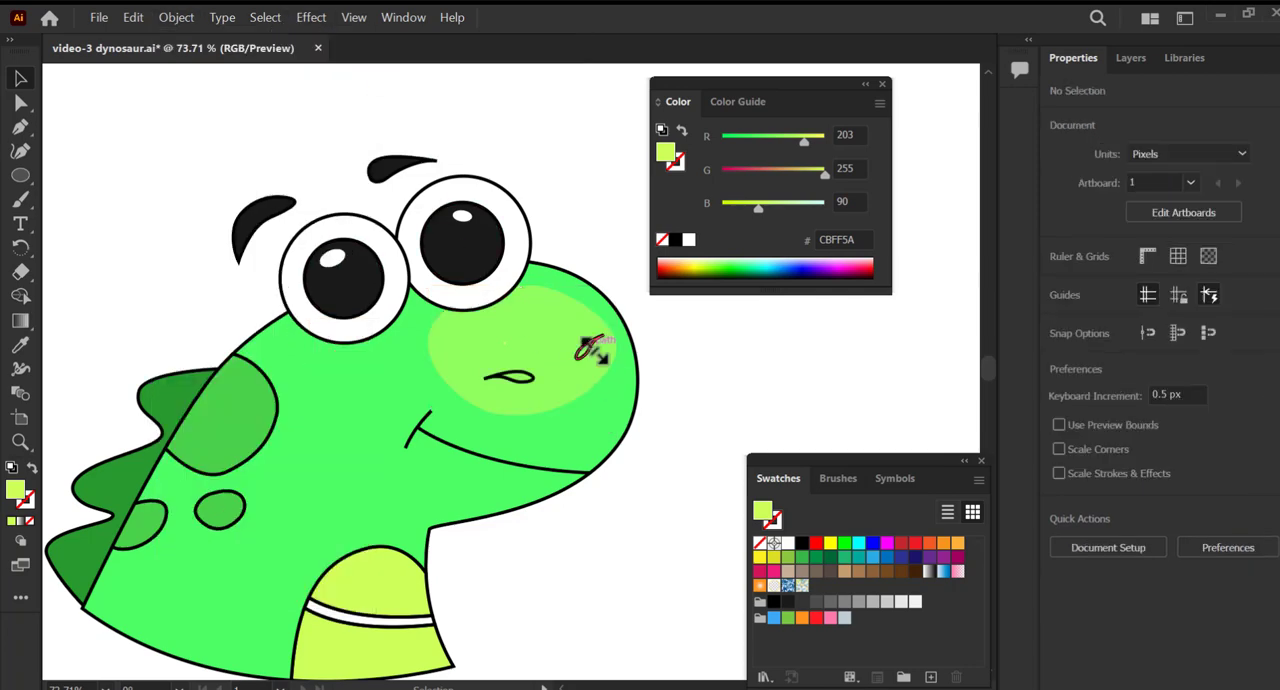
pyautogui.keyDown('shift'); pyautogui.click(523, 380); pyautogui.keyUp('shift')
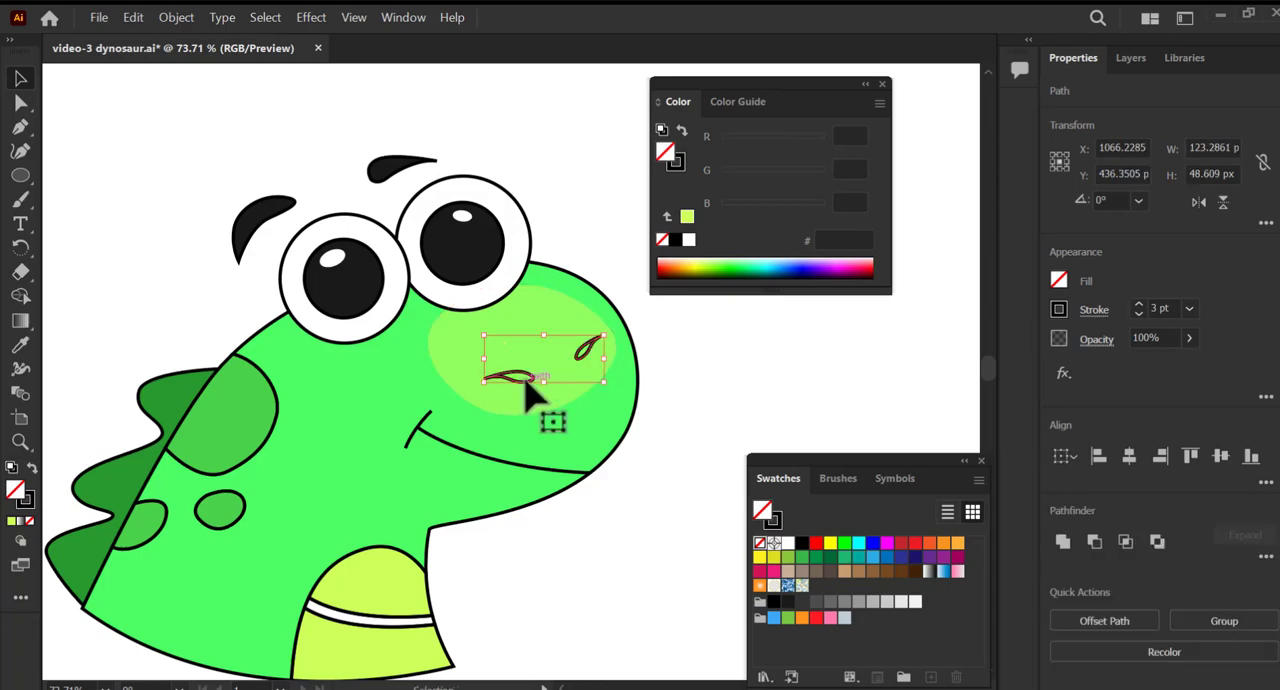
pyautogui.moveTo(545, 372); pyautogui.dragTo(654, 429)
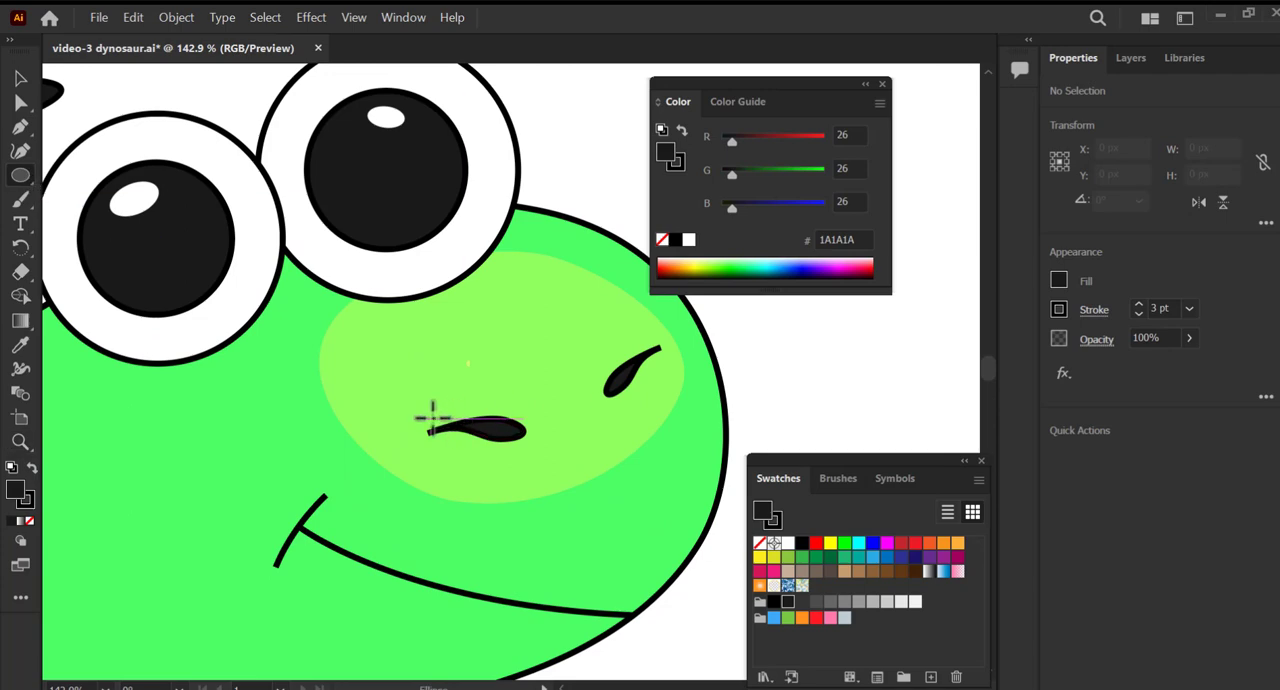
# Draw an ellipse about 59 by 21 px over the left nostril, matching the body's green 4DFF66 with no stroke.
pyautogui.moveTo(432, 416); pyautogui.dragTo(546, 458)
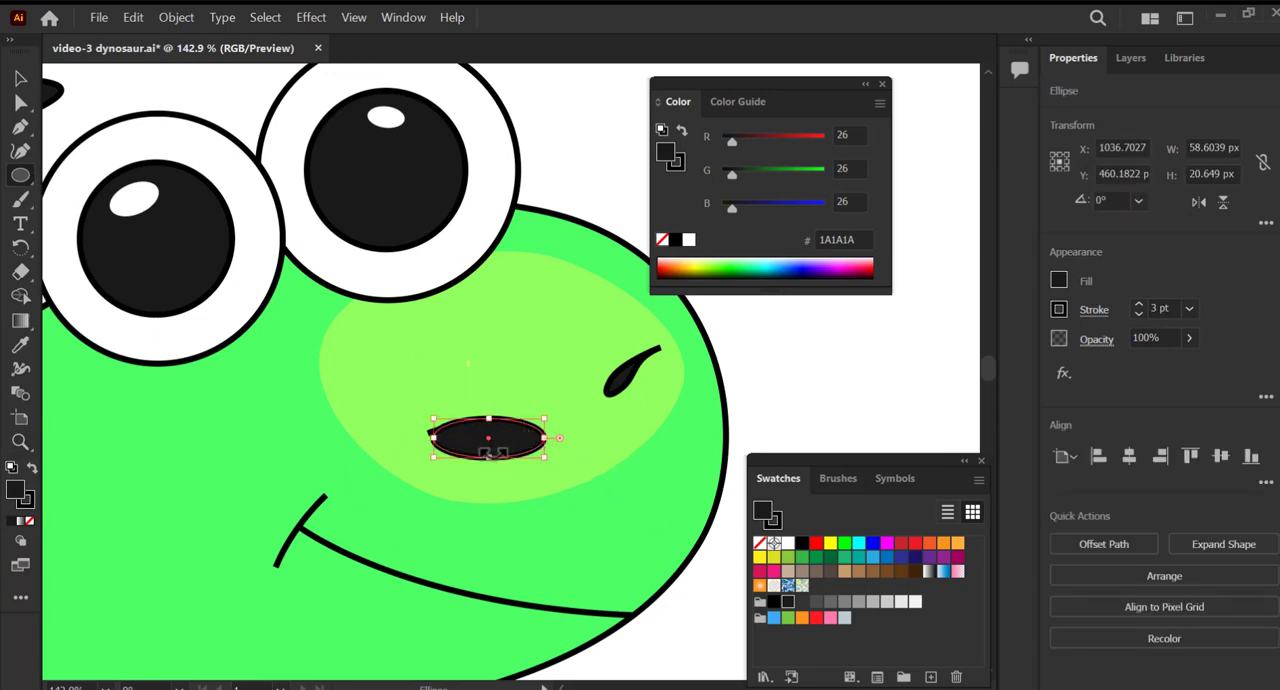
pyautogui.press('i')
pyautogui.click(262, 457)
pyautogui.press('v')
pyautogui.click(25, 498)
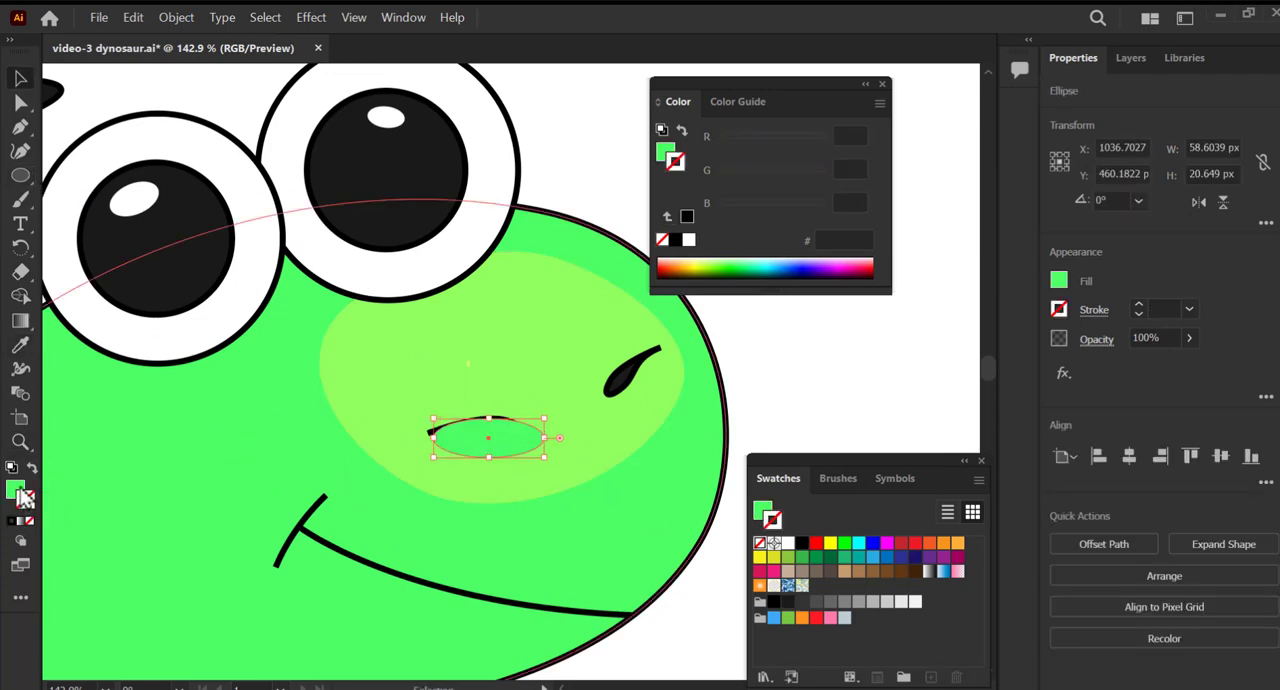
# Send the green ellipse behind the left nostril and shift it slightly to the left.
pyautogui.click(176, 17)
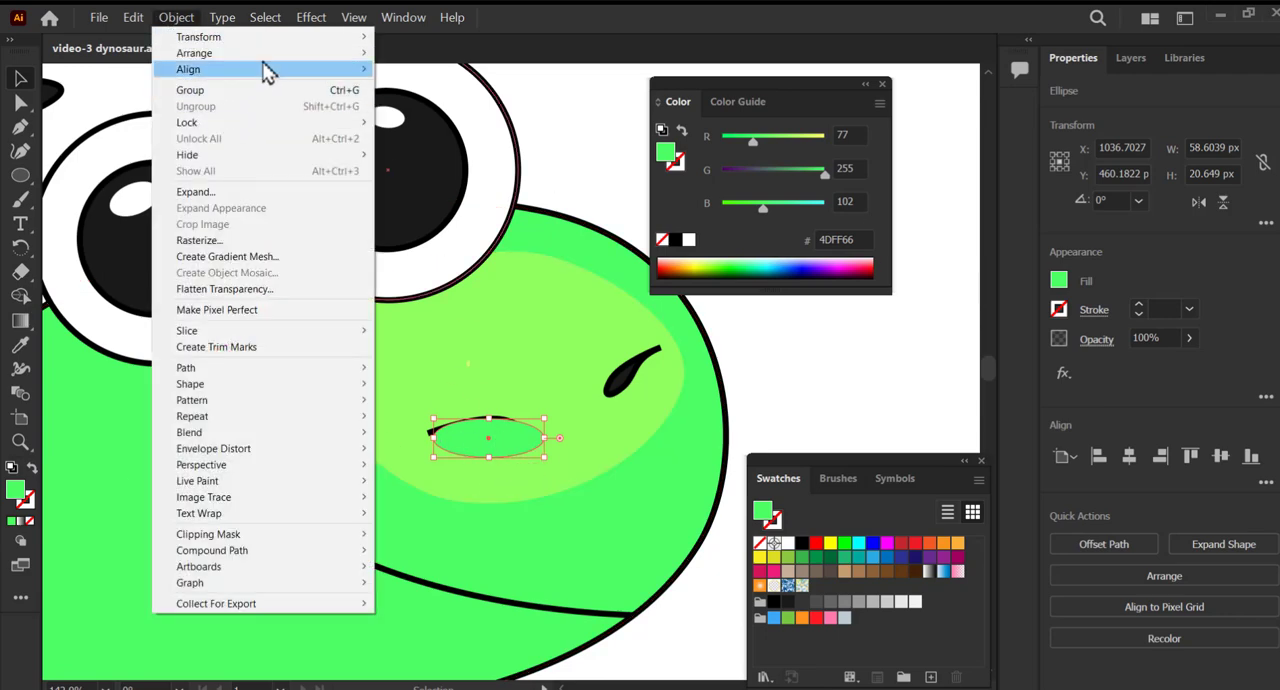
pyautogui.moveTo(250, 53)
pyautogui.click(460, 90)
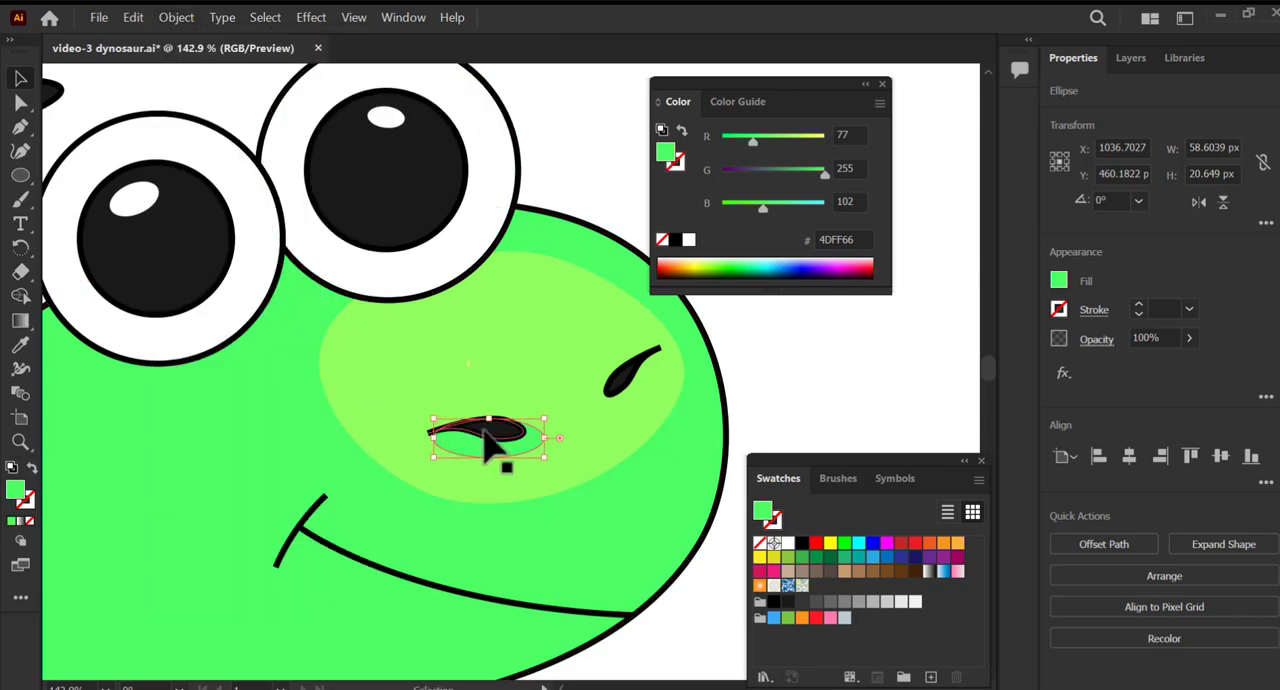
pyautogui.moveTo(487, 440); pyautogui.dragTo(480, 441)
# Change the nostril ellipse's fill to a darker green.
pyautogui.doubleClick(14, 490)
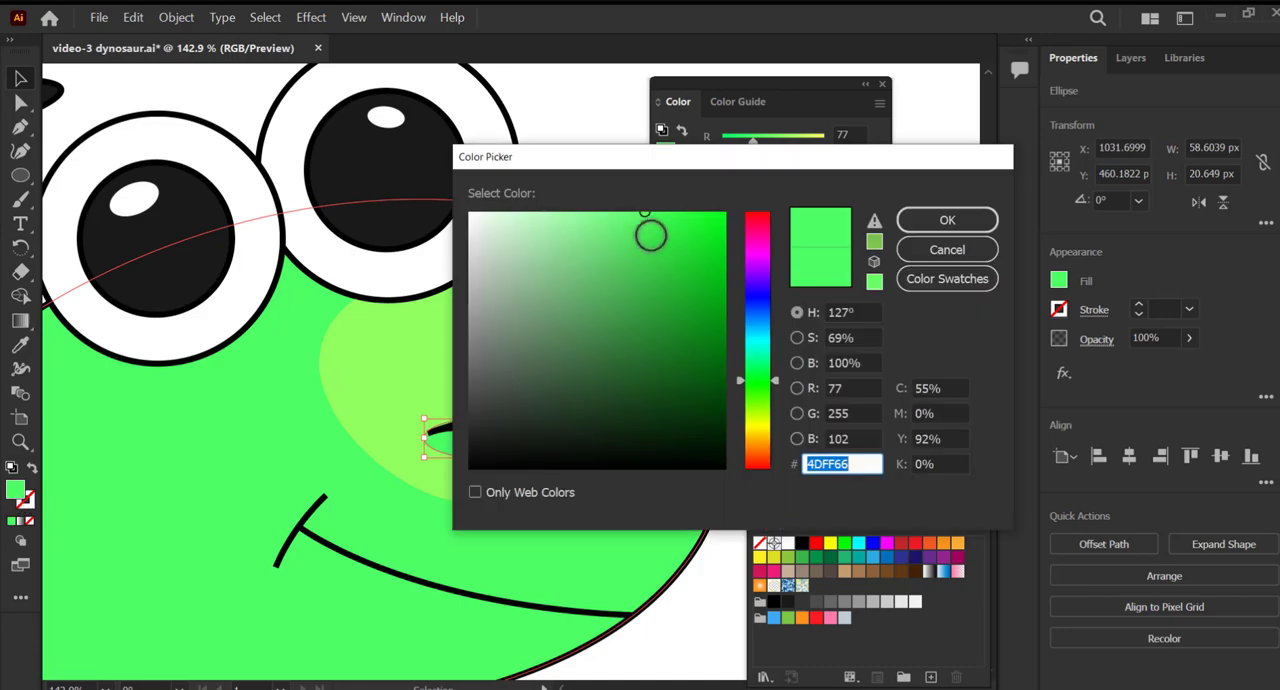
pyautogui.click(651, 251)
pyautogui.click(940, 222)
# Fine-tune the dark green nostril shade and copy it beneath the right nostril.
pyautogui.moveTo(524, 438); pyautogui.dragTo(524, 443)
pyautogui.moveTo(462, 446); pyautogui.dragTo(633, 379)
pyautogui.click(765, 384)
# Adjust both eyebrows and move them closer above the eyes.
pyautogui.keyDown('alt'); pyautogui.scroll(-5, 613, 404); pyautogui.keyUp('alt')
pyautogui.moveTo(304, 255); pyautogui.dragTo(403, 344)
pyautogui.moveTo(473, 250); pyautogui.dragTo(421, 309)
pyautogui.moveTo(447, 315); pyautogui.dragTo(459, 313)
pyautogui.moveTo(462, 326); pyautogui.dragTo(466, 321)
pyautogui.click(365, 308)
pyautogui.keyDown('alt'); pyautogui.scroll(-1, 555, 348); pyautogui.keyUp('alt')
# Switch to Draw Inside on the body shape and set the Pen fill to the pale green A1FFAA.
pyautogui.click(511, 343)
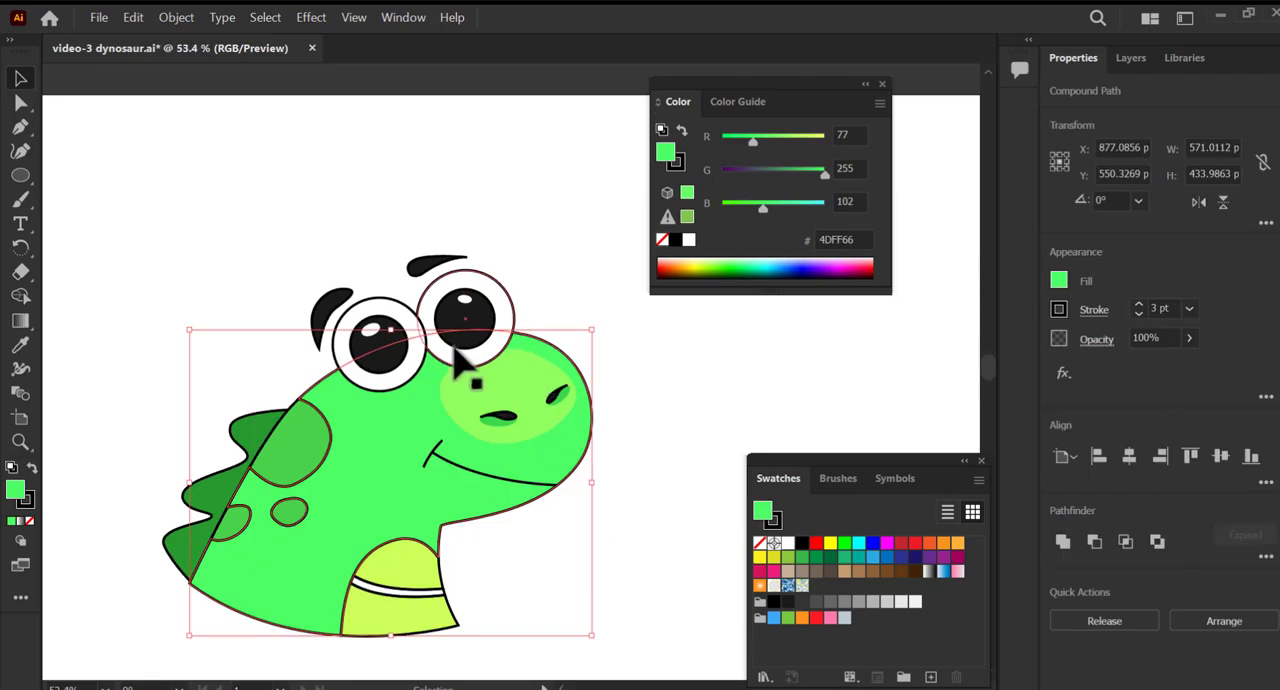
pyautogui.click(19, 545)
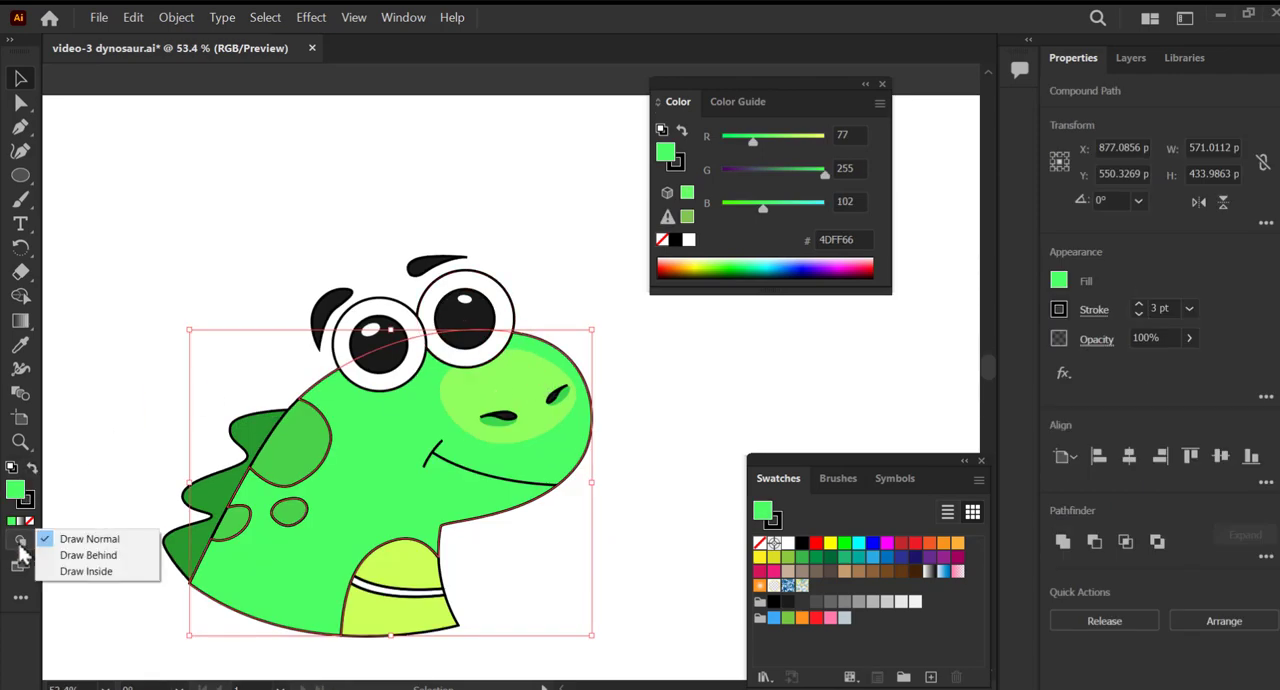
pyautogui.click(86, 571)
pyautogui.press('p')
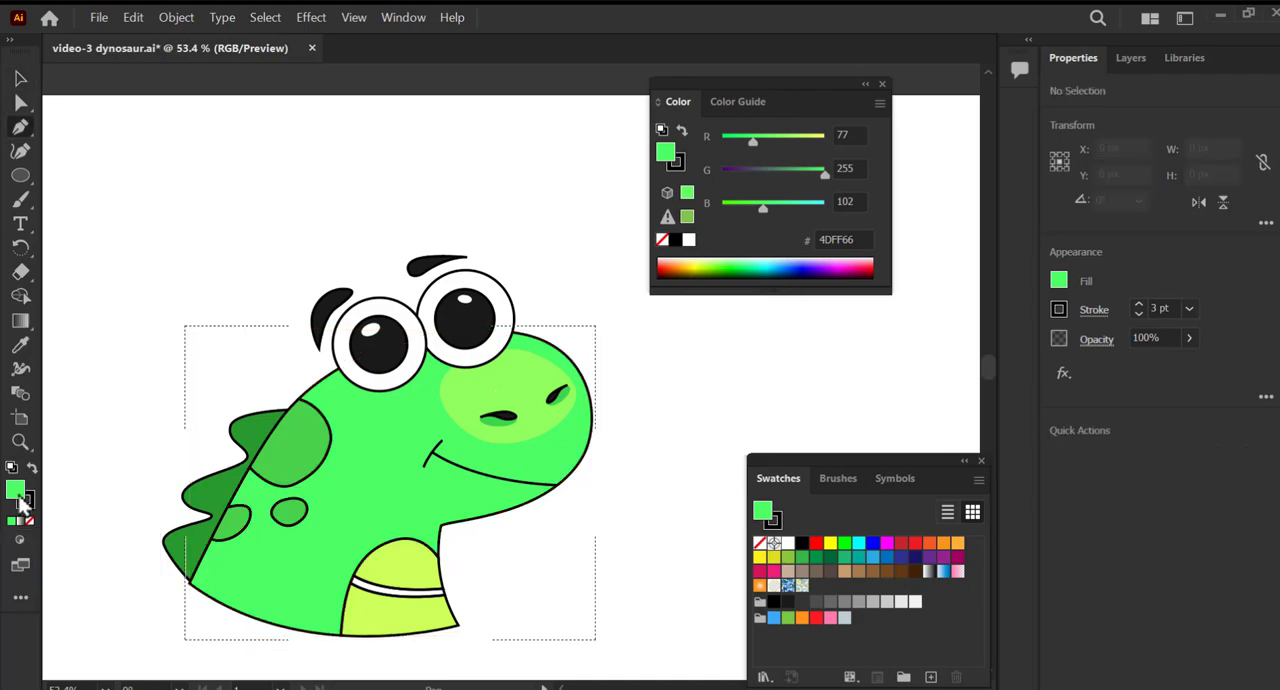
pyautogui.doubleClick(20, 500)
pyautogui.click(563, 194)
pyautogui.click(930, 220)
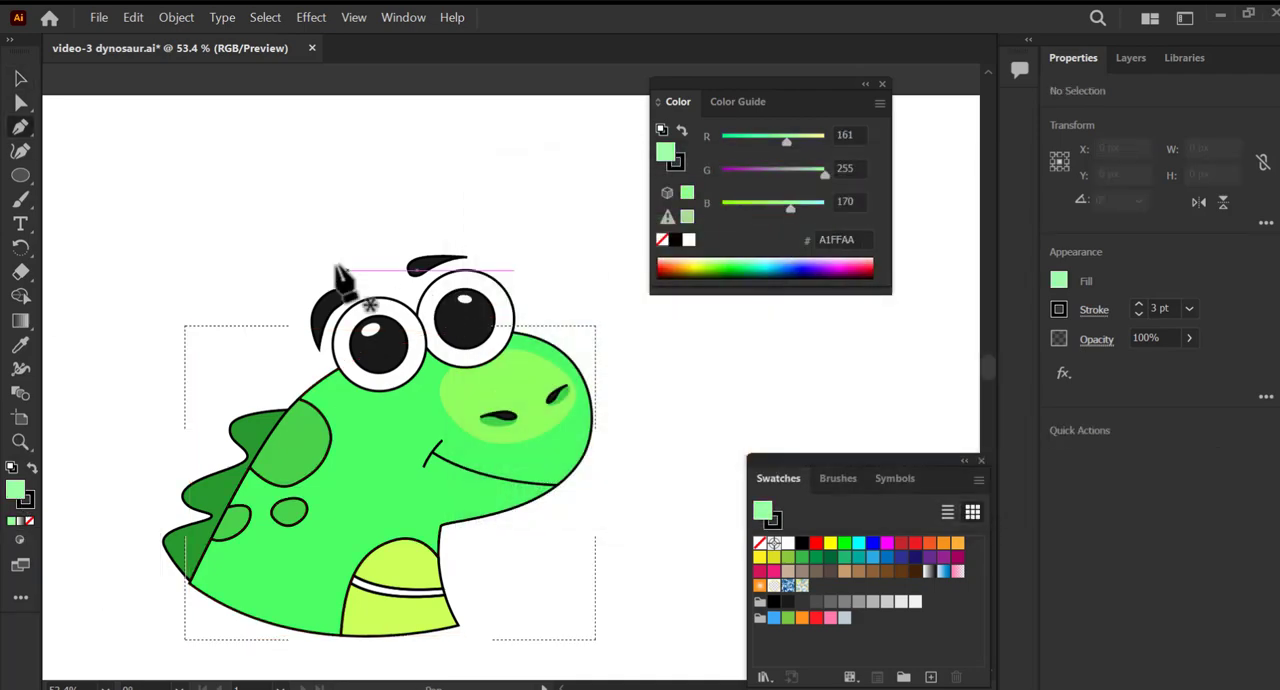
# Trace the inner edge of a highlight from the base of the back, over the head and around the snout.
pyautogui.hotkey('ctrl', '+')
pyautogui.moveTo(570, 360); pyautogui.dragTo(675, 297)
pyautogui.click(882, 84)
pyautogui.moveTo(498, 359); pyautogui.dragTo(460, 362)
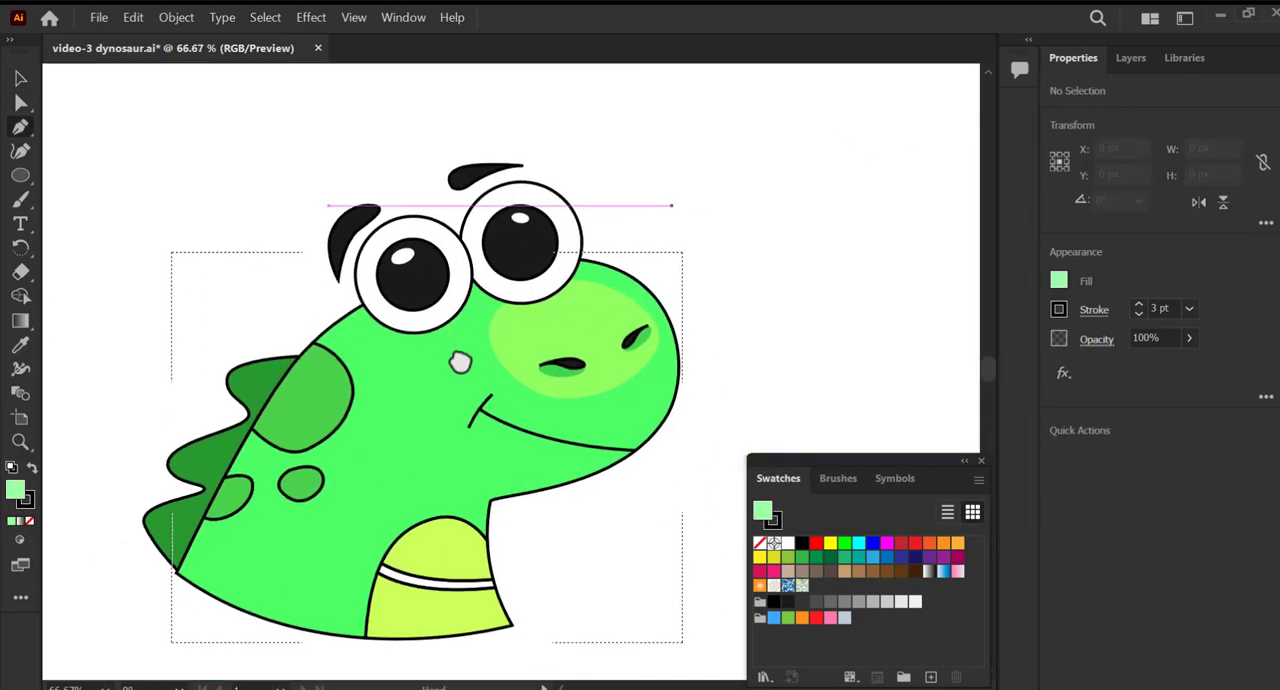
pyautogui.click(179, 580)
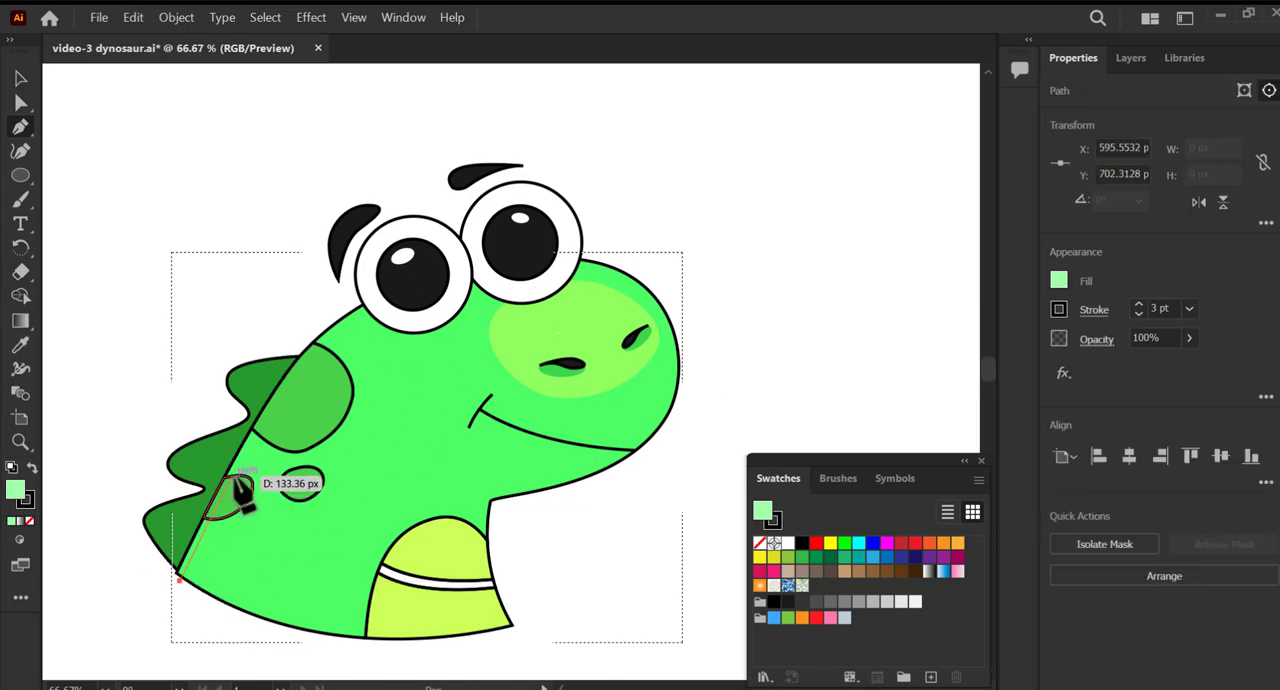
pyautogui.moveTo(252, 444); pyautogui.dragTo(325, 370)
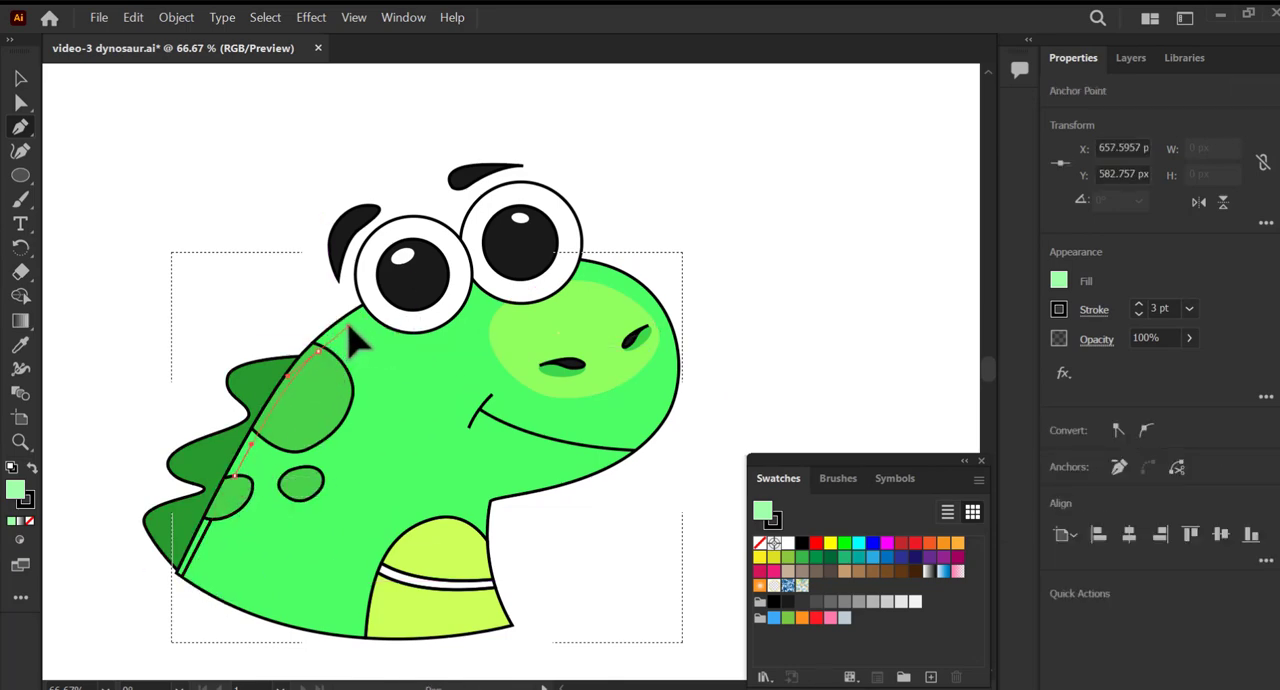
pyautogui.moveTo(459, 273); pyautogui.dragTo(519, 266)
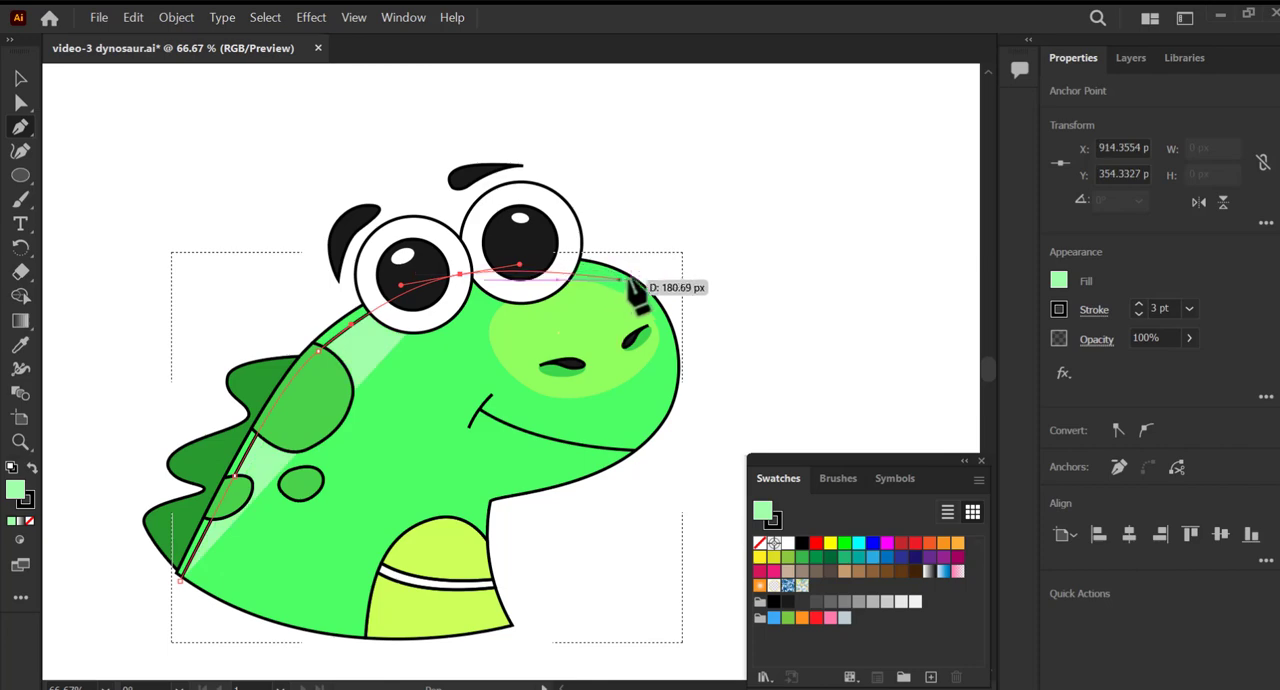
pyautogui.moveTo(617, 277); pyautogui.dragTo(657, 296)
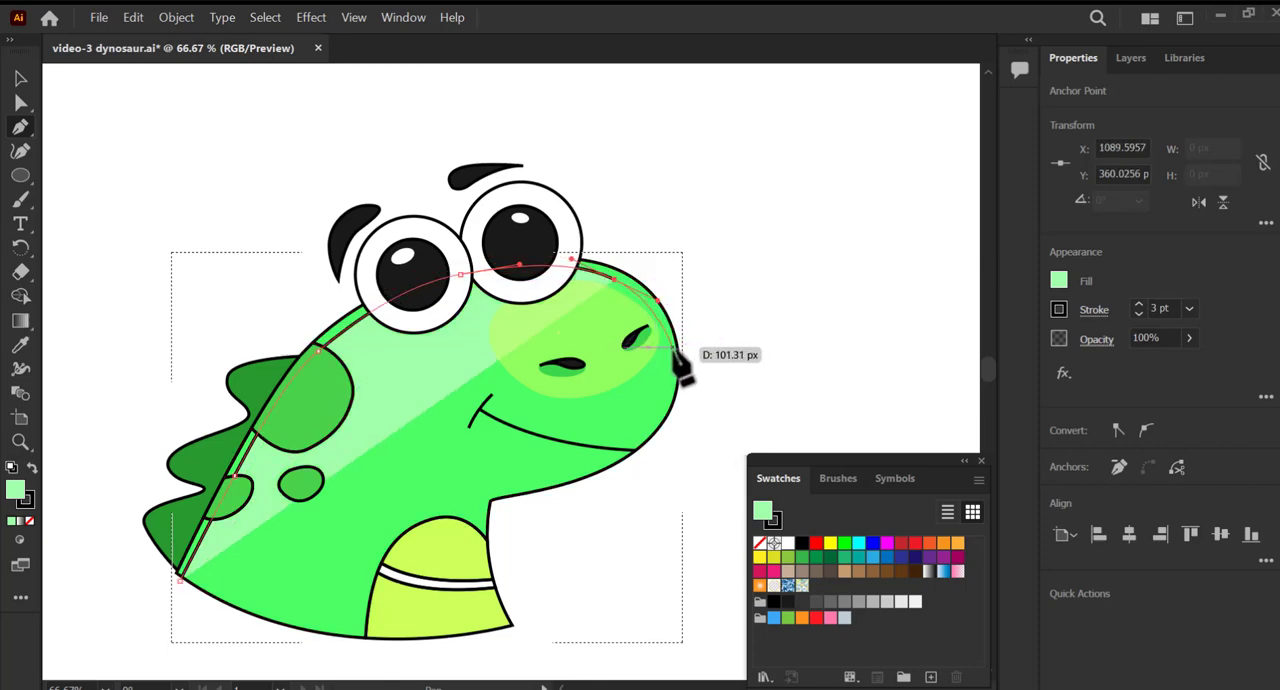
pyautogui.moveTo(674, 348); pyautogui.dragTo(681, 372)
pyautogui.moveTo(697, 368); pyautogui.dragTo(713, 336)
# Bring the highlight outline back around the outside of the head and spikes to its start at the back's base.
pyautogui.click(661, 205)
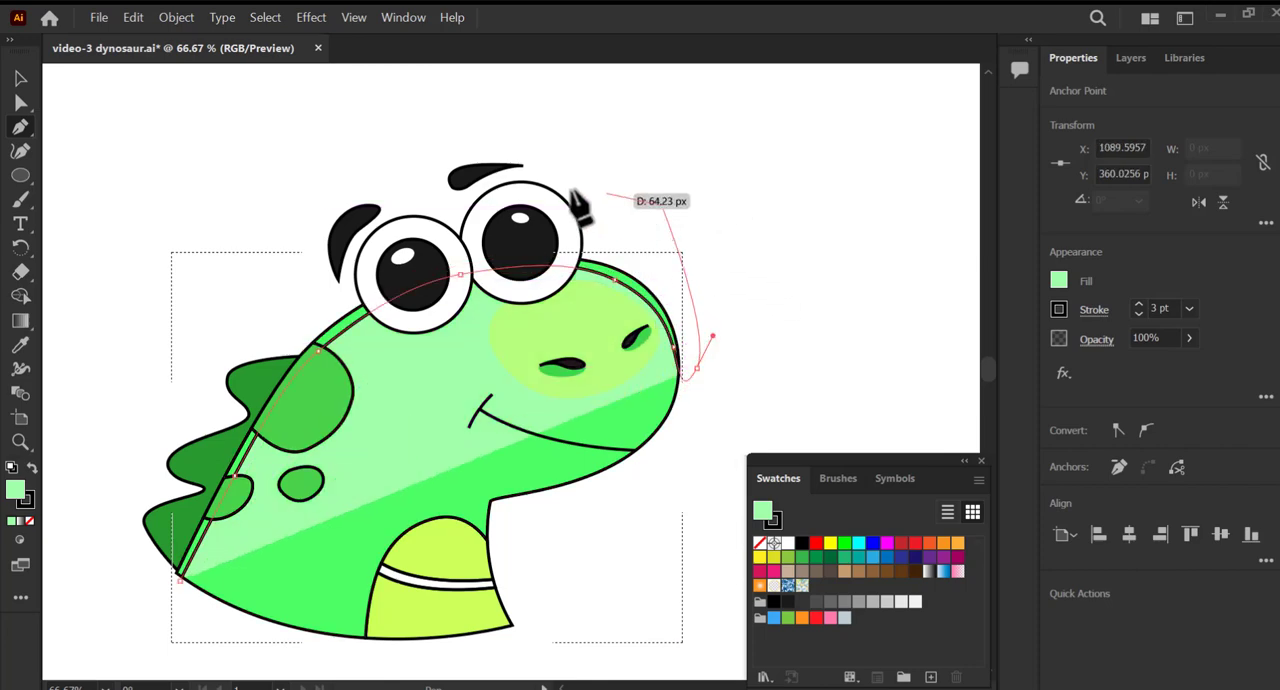
pyautogui.click(438, 147)
pyautogui.click(168, 368)
pyautogui.click(126, 572)
pyautogui.click(150, 604)
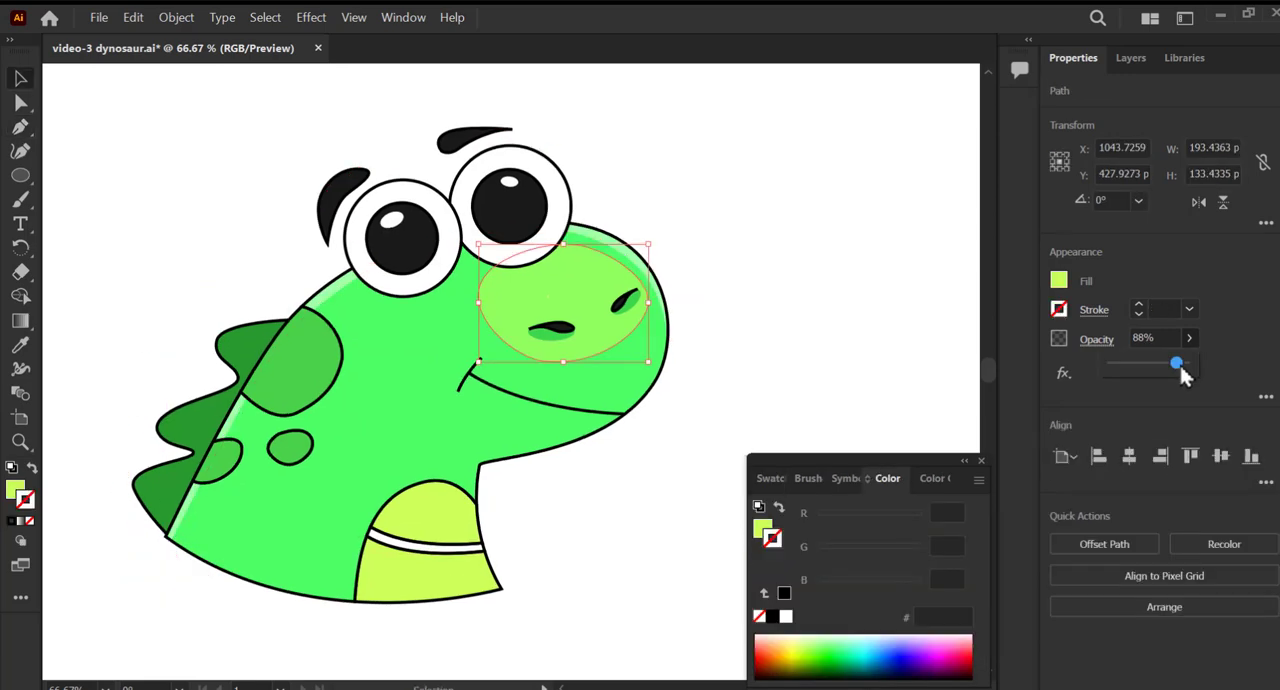
# Set the snout patch's opacity to 77% and apply a Gaussian Blur with a radius of 47.7235 pixels.
pyautogui.moveTo(1177, 366); pyautogui.dragTo(1177, 370)
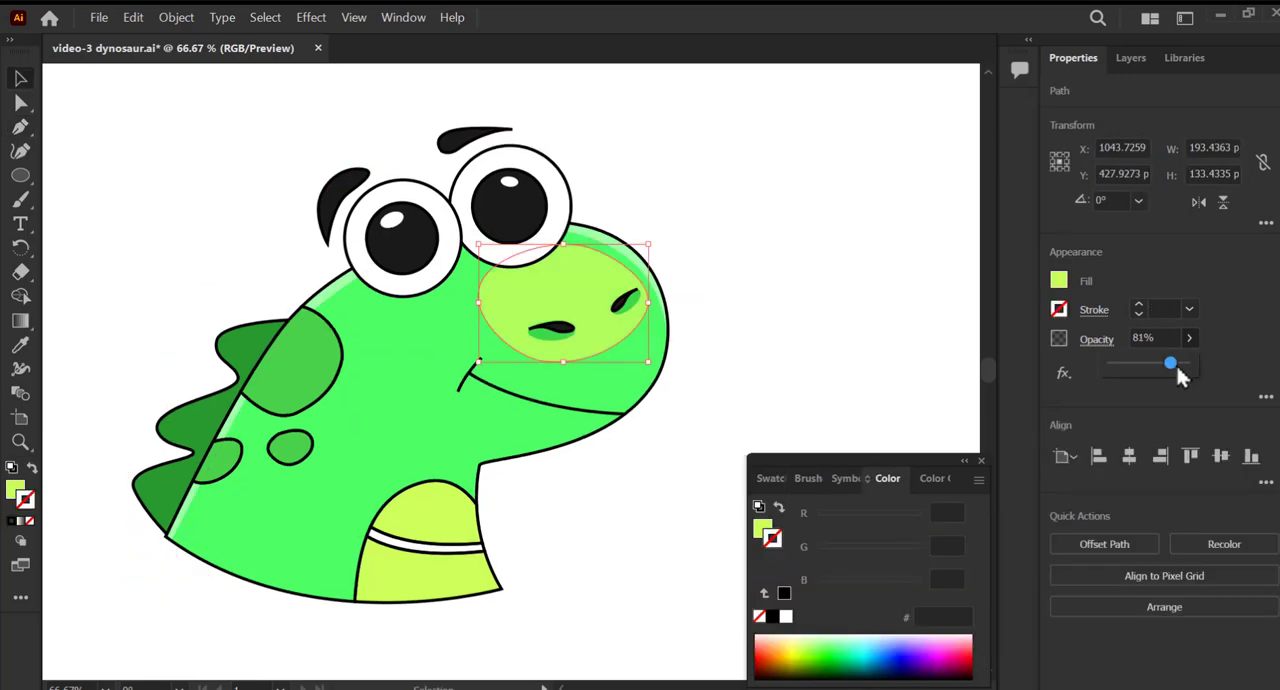
pyautogui.click(1064, 380)
pyautogui.moveTo(1110, 260)
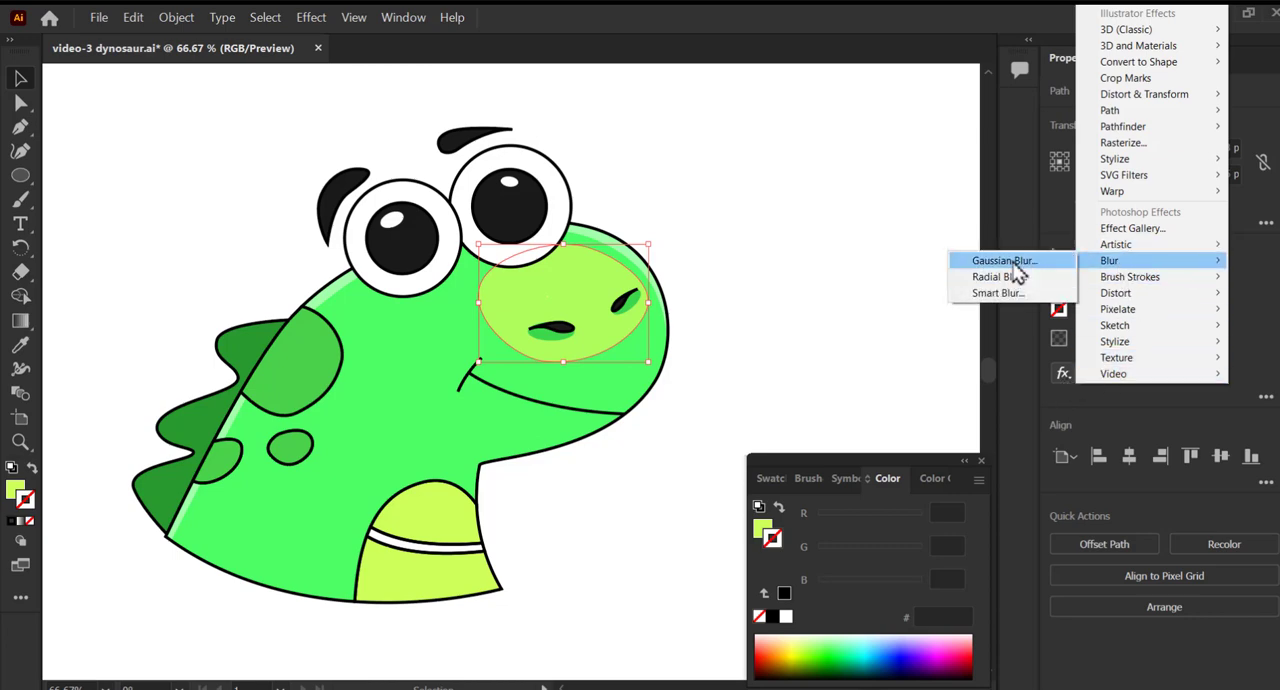
pyautogui.click(1005, 261)
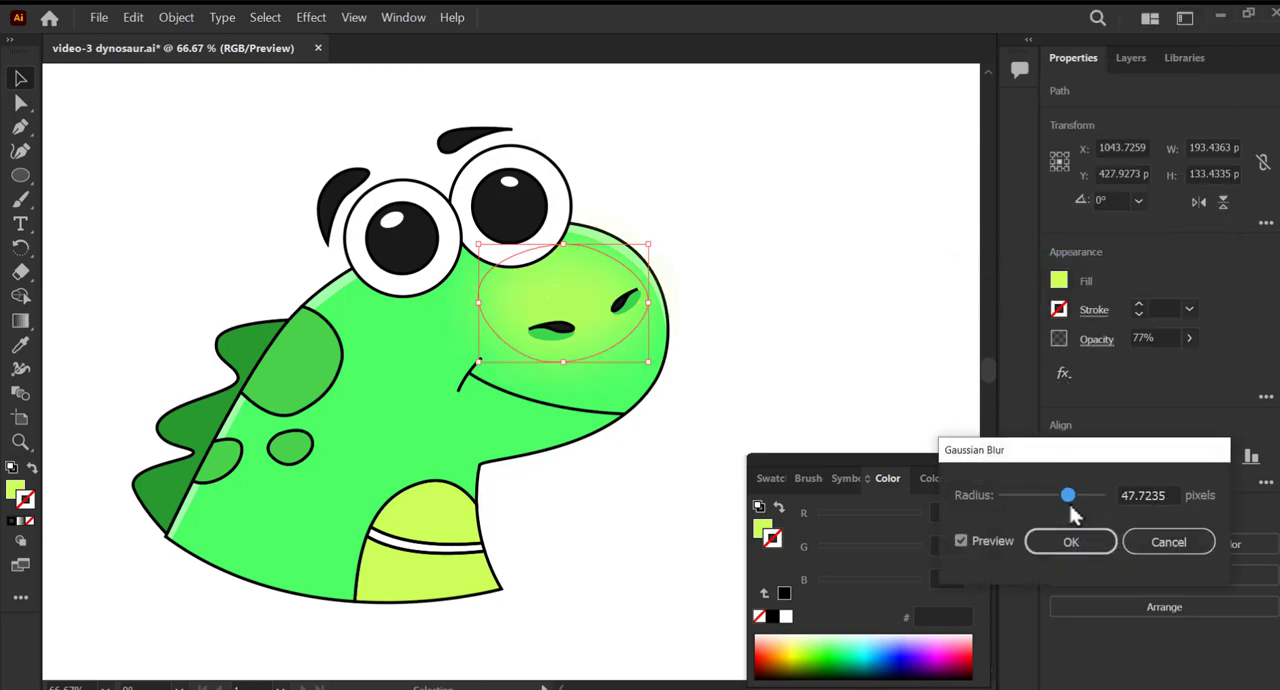
pyautogui.click(1066, 542)
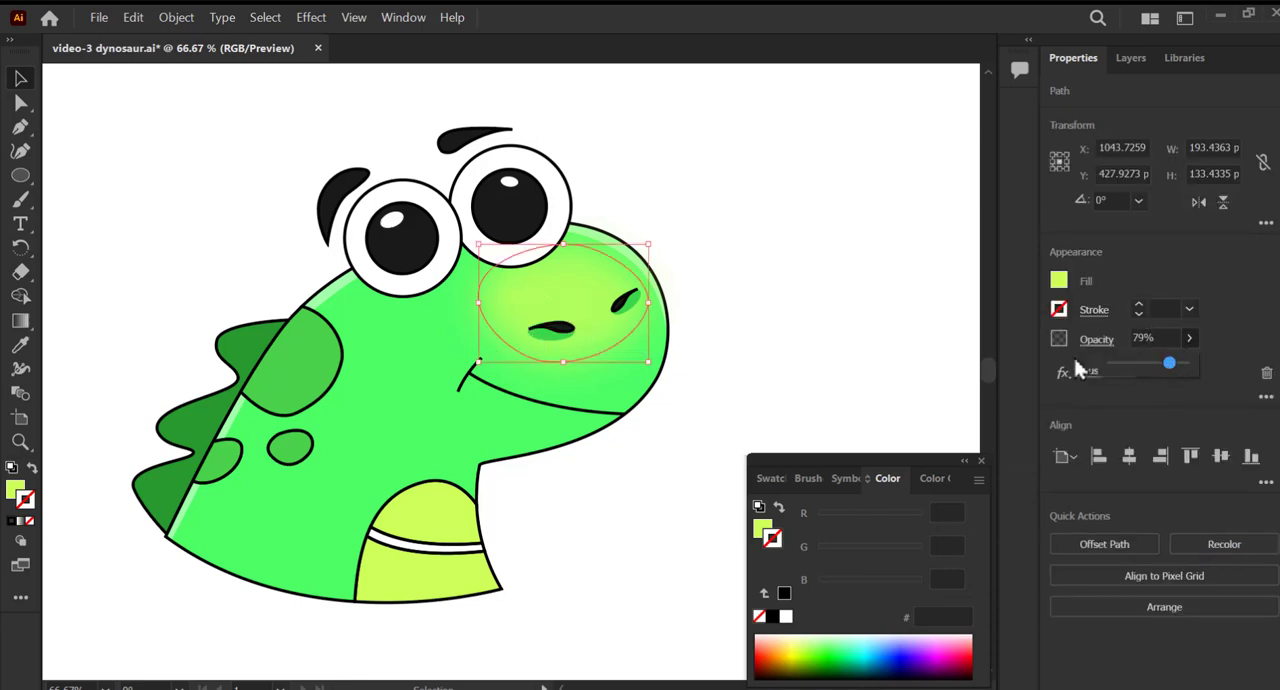
# Draw a closed speech bubble about 310 × 283 px beside the dinosaur's head, with a tail pointing toward its snout.
pyautogui.click(813, 362)
pyautogui.click(508, 354)
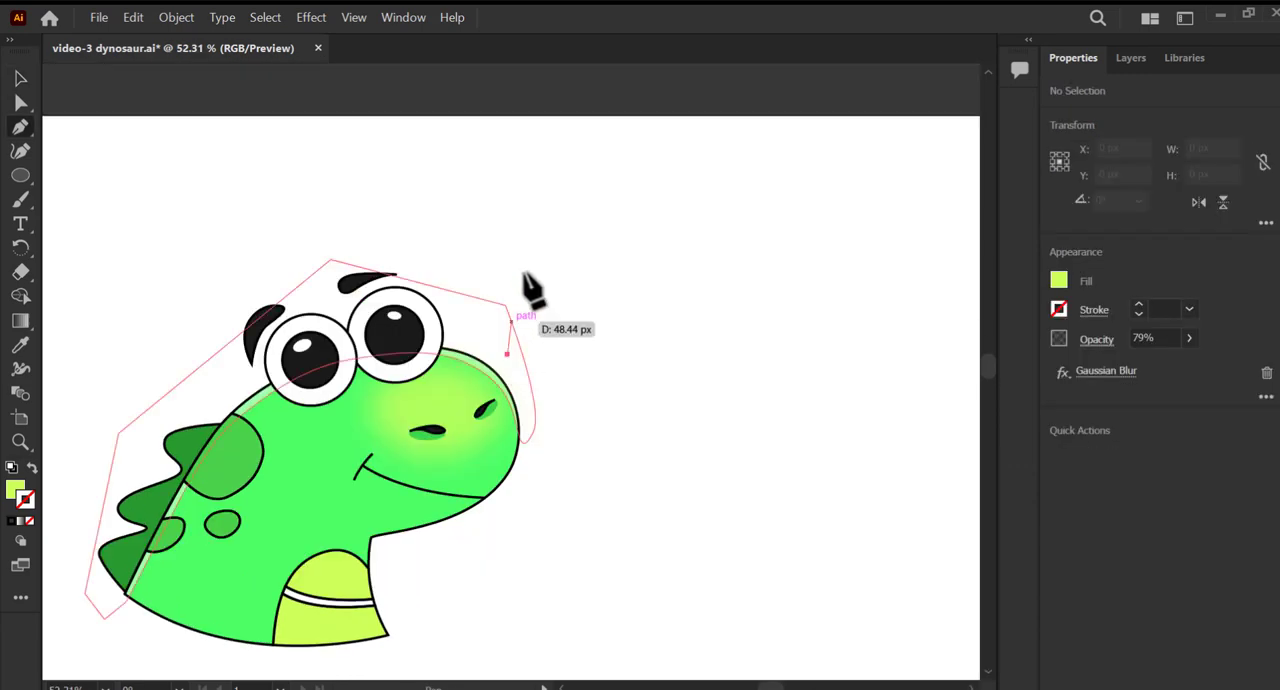
pyautogui.click(519, 243)
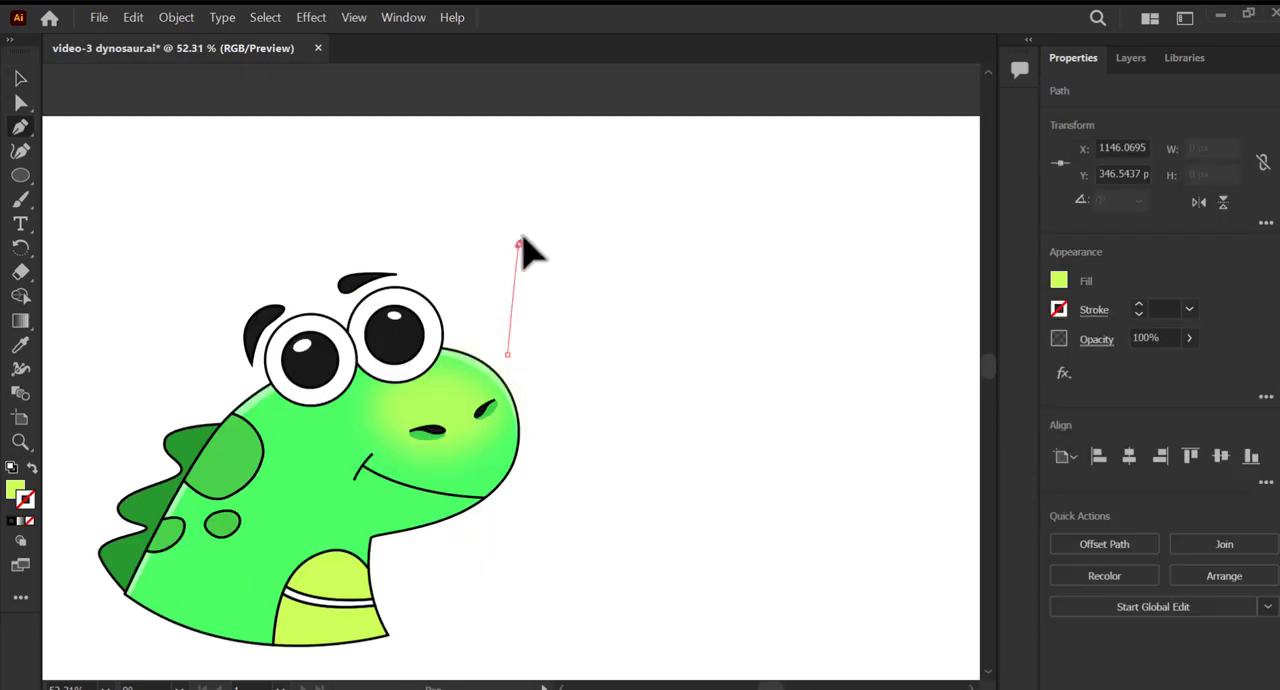
pyautogui.moveTo(519, 243); pyautogui.dragTo(534, 230)
pyautogui.moveTo(677, 232); pyautogui.dragTo(717, 237)
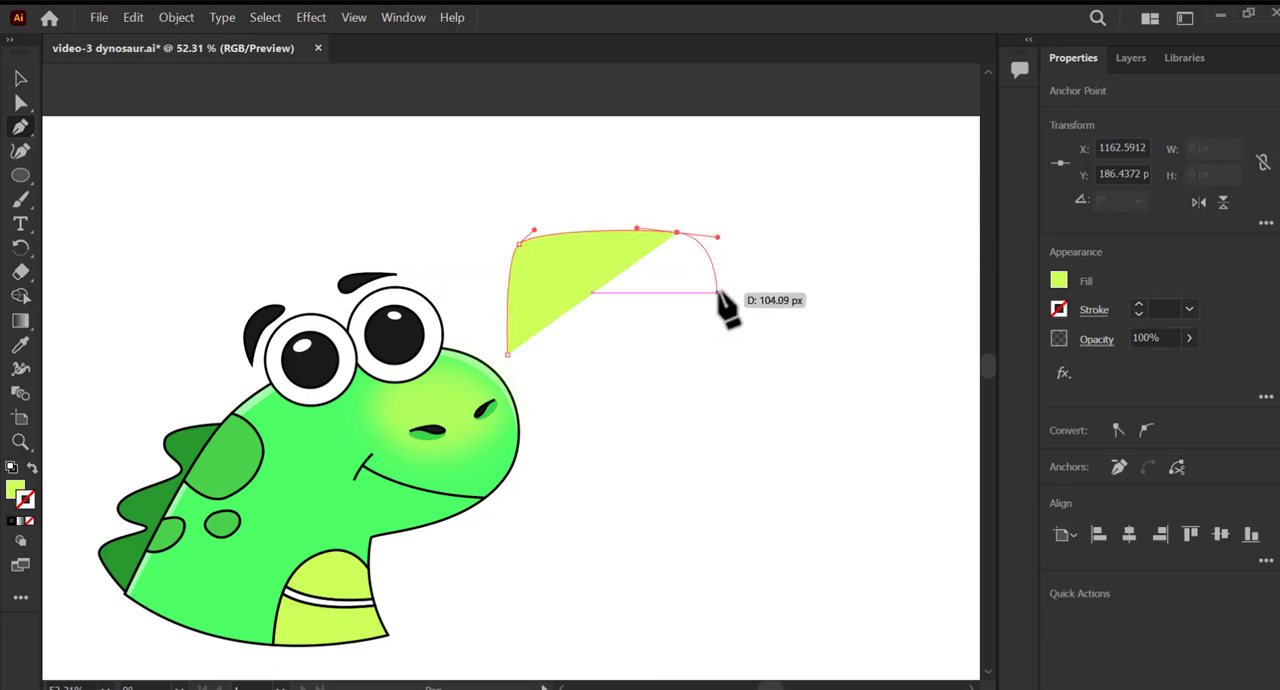
pyautogui.moveTo(720, 296); pyautogui.dragTo(721, 323)
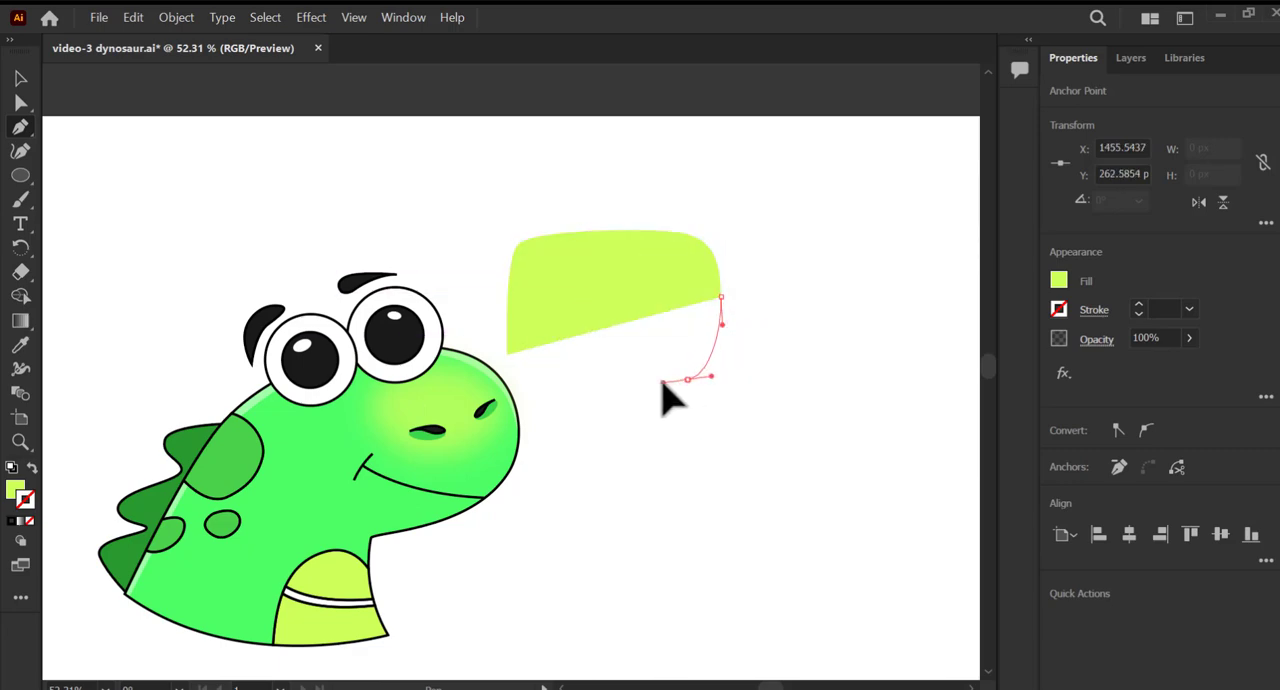
pyautogui.moveTo(663, 382); pyautogui.dragTo(580, 374)
pyautogui.click(531, 425)
pyautogui.moveTo(507, 354); pyautogui.dragTo(493, 320)
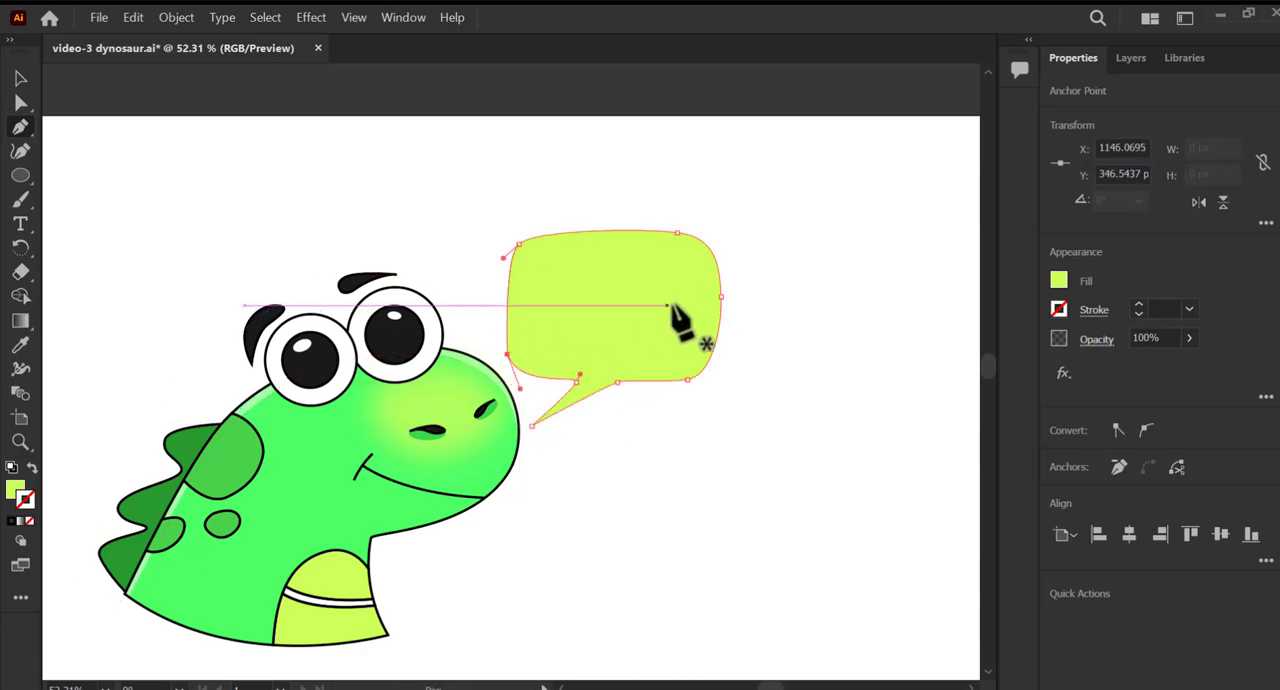
# Duplicate the speech bubble with an offset up and to the left, and fill the copy with the lighter DEFF85.
pyautogui.press('v')
pyautogui.moveTo(679, 351); pyautogui.dragTo(657, 339)
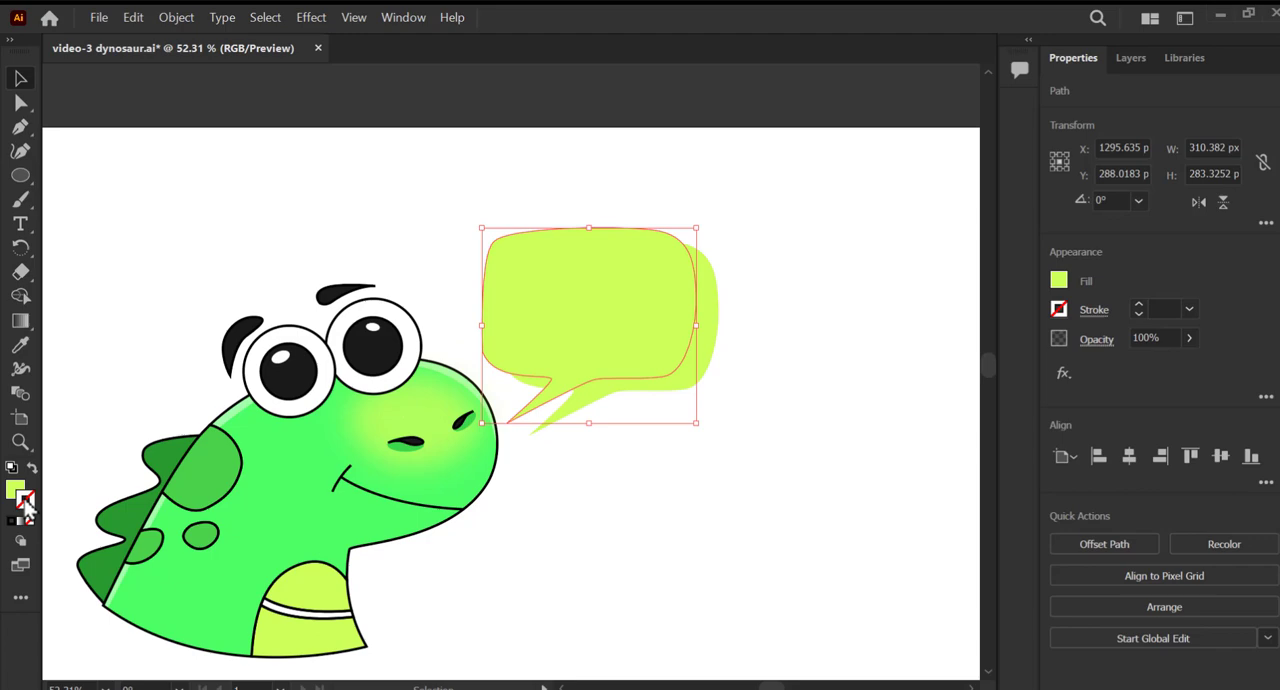
pyautogui.click(26, 506)
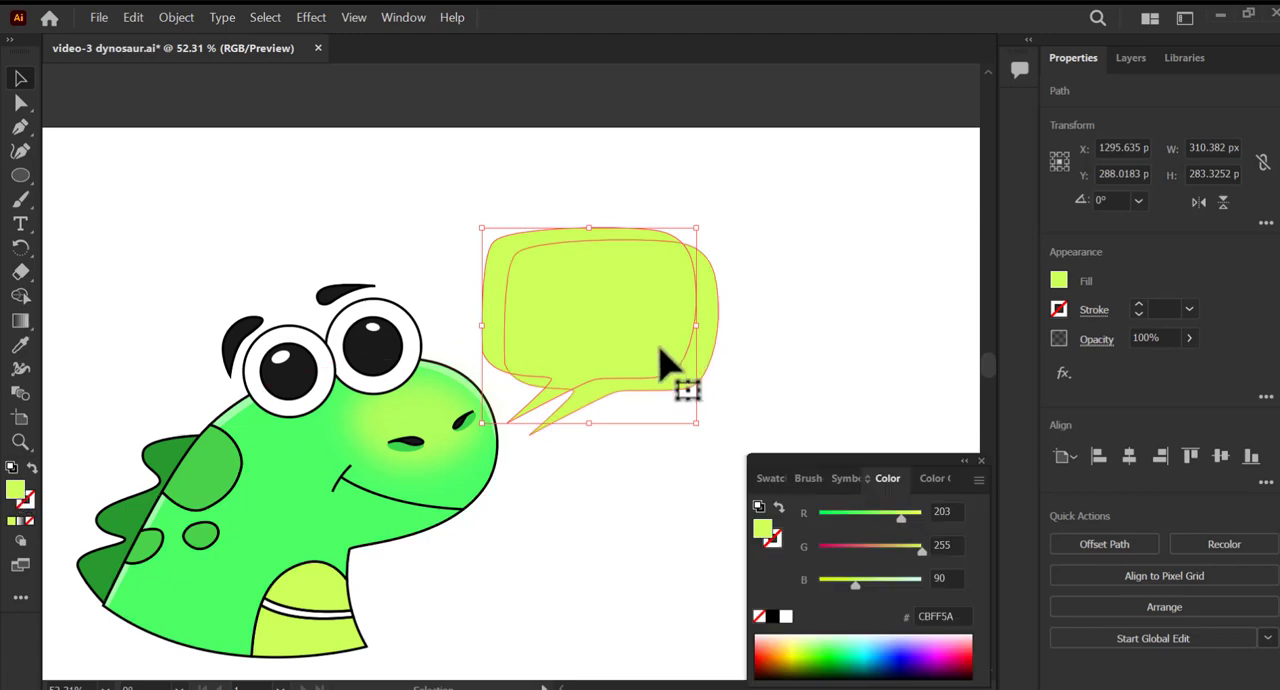
pyautogui.doubleClick(16, 492)
pyautogui.moveTo(634, 209); pyautogui.dragTo(591, 206)
pyautogui.click(897, 220)
pyautogui.click(737, 343)
pyautogui.moveTo(666, 357); pyautogui.dragTo(666, 343)
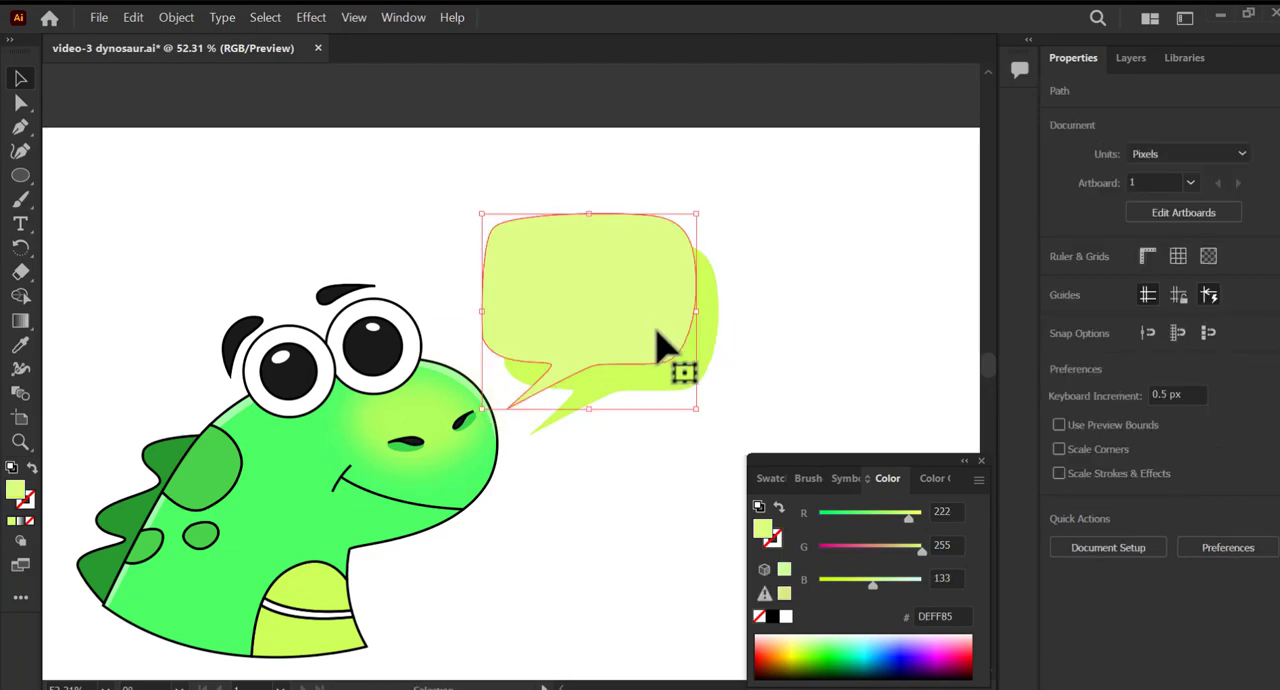
# Cut the lighter bubble and paste it in place inside the original bubble using Draw Inside mode.
pyautogui.click(133, 17)
pyautogui.click(148, 74)
pyautogui.click(706, 363)
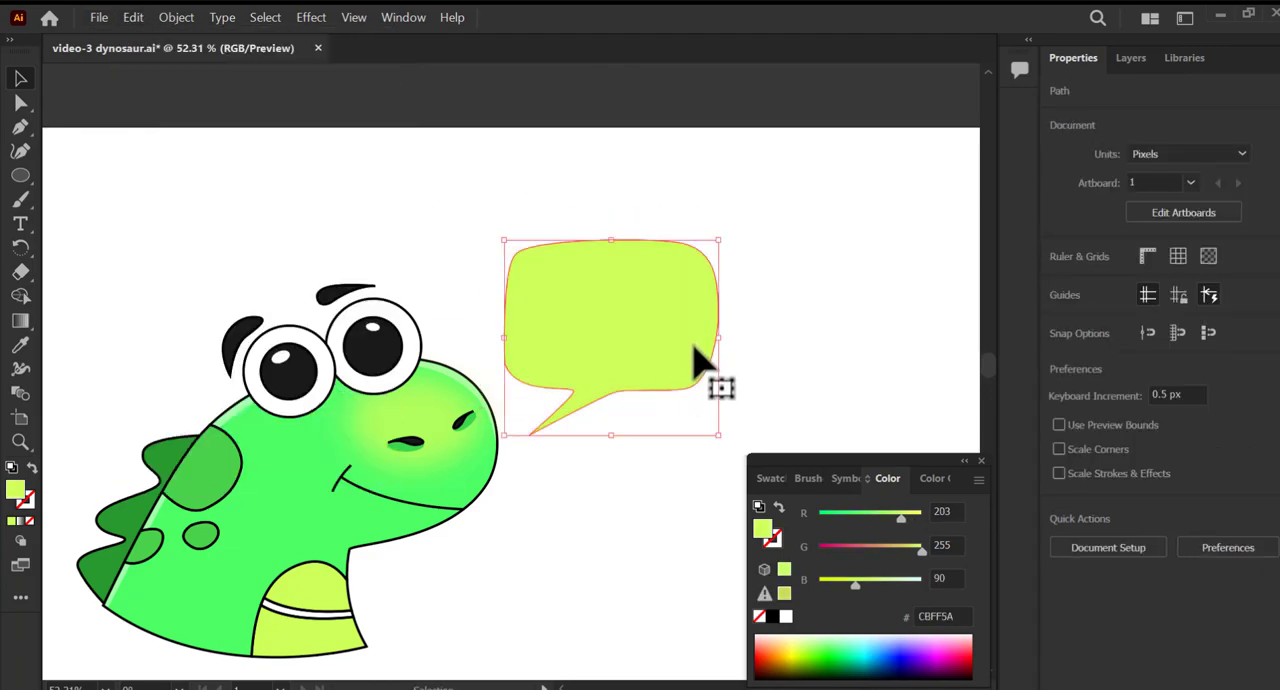
pyautogui.click(20, 541)
pyautogui.click(62, 572)
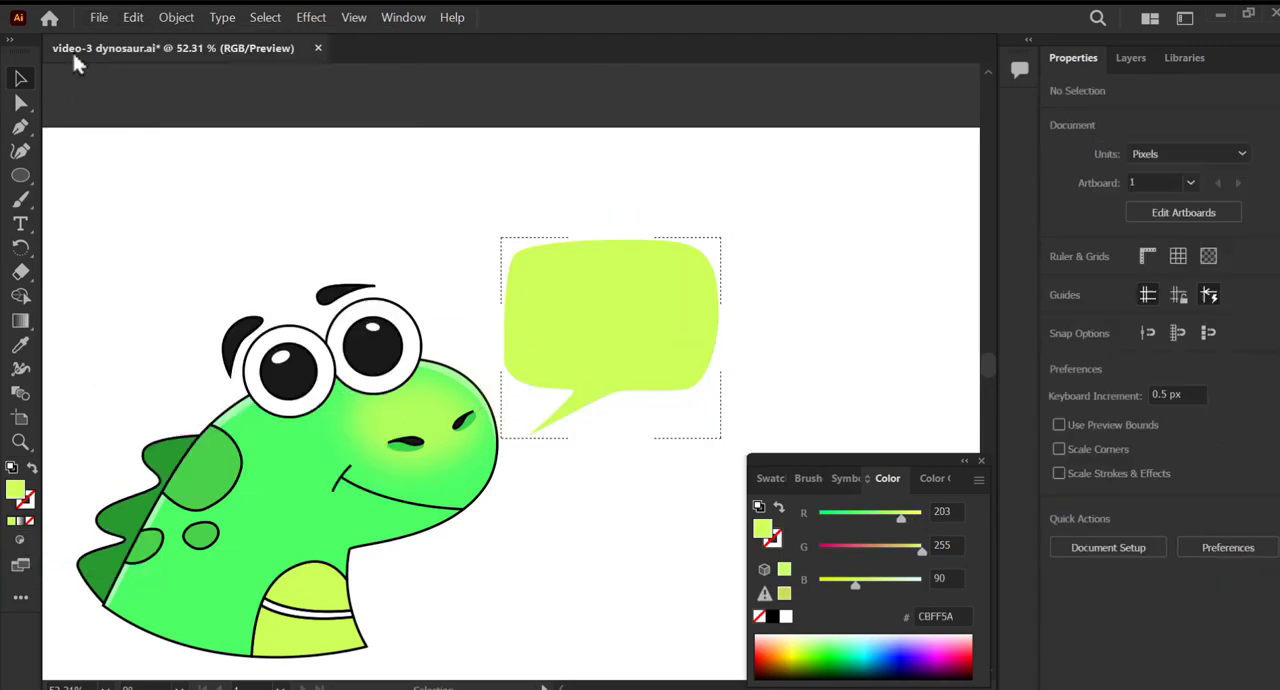
pyautogui.click(133, 17)
pyautogui.click(210, 151)
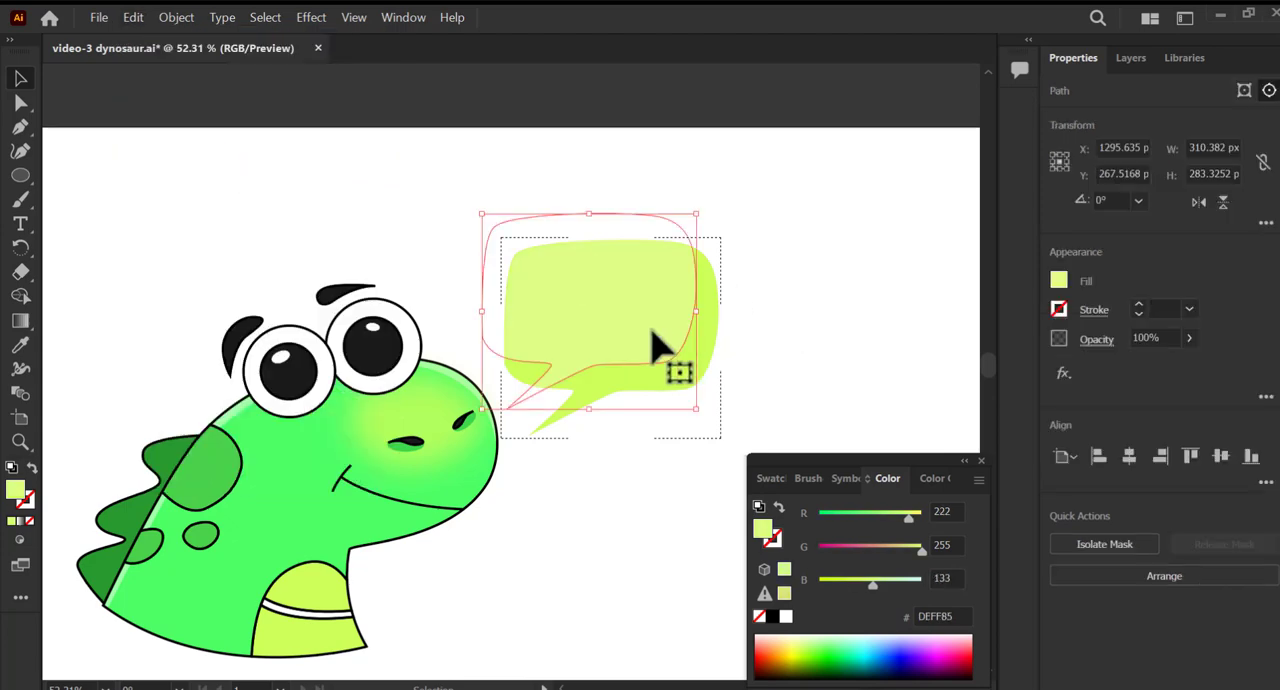
# Shift the clipped lighter bubble slightly right and down to leave a thin darker rim on the original bubble.
pyautogui.moveTo(657, 345)
pyautogui.mouseDown()
pyautogui.moveTo(672, 361)
pyautogui.moveTo(666, 350)
pyautogui.mouseUp()
pyautogui.click(797, 345)
pyautogui.moveTo(787, 345); pyautogui.dragTo(762, 330)
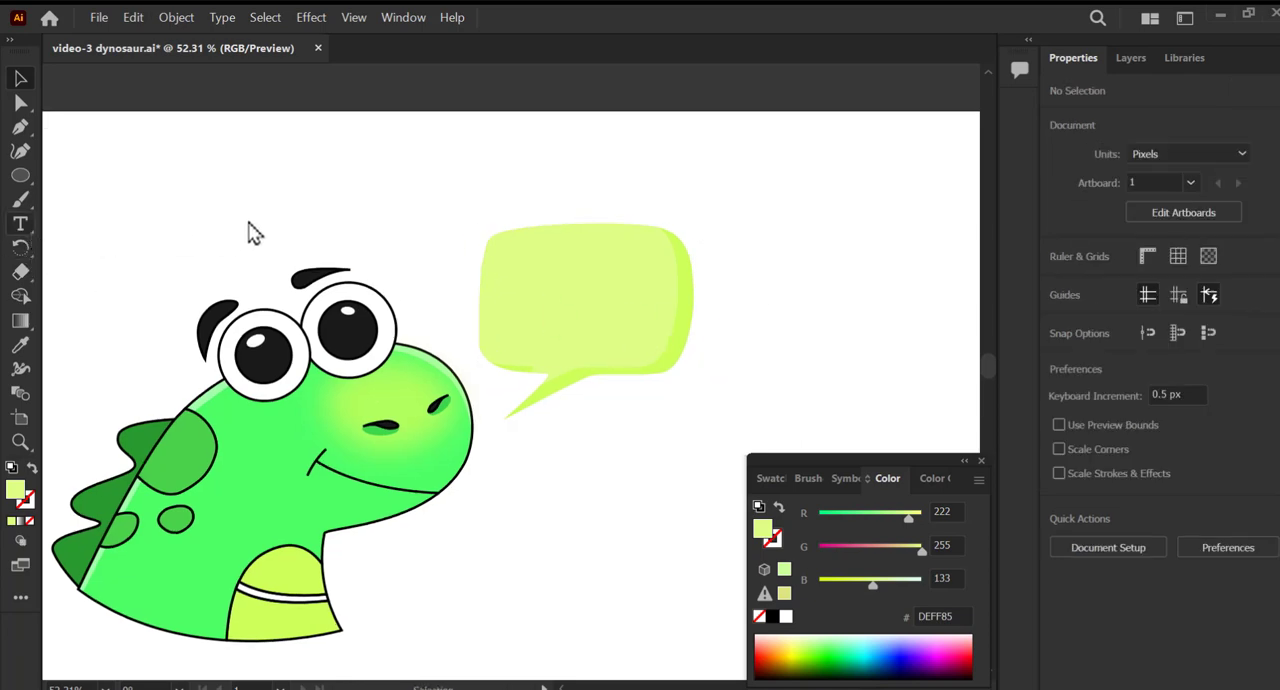
# Add the text "ok" at about 73 pt and place it inside the speech bubble.
pyautogui.click(410, 184)
pyautogui.write('p')
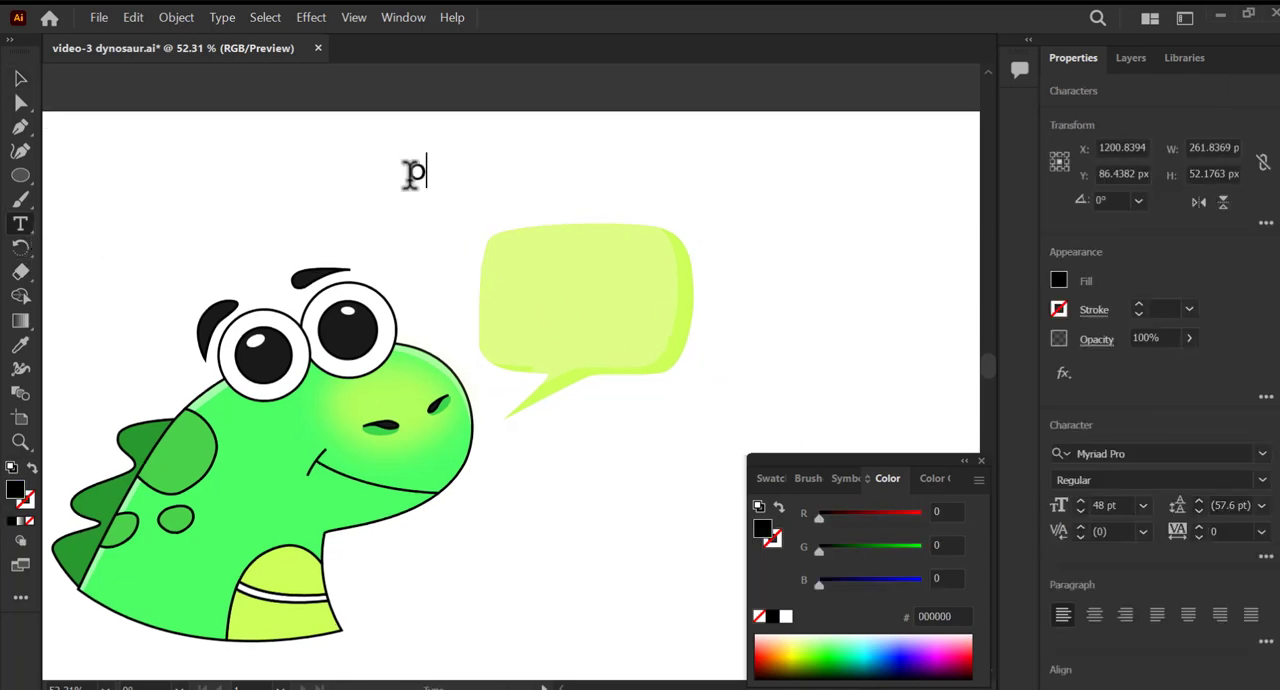
pyautogui.press('Escape')
pyautogui.moveTo(425, 178); pyautogui.dragTo(605, 320)
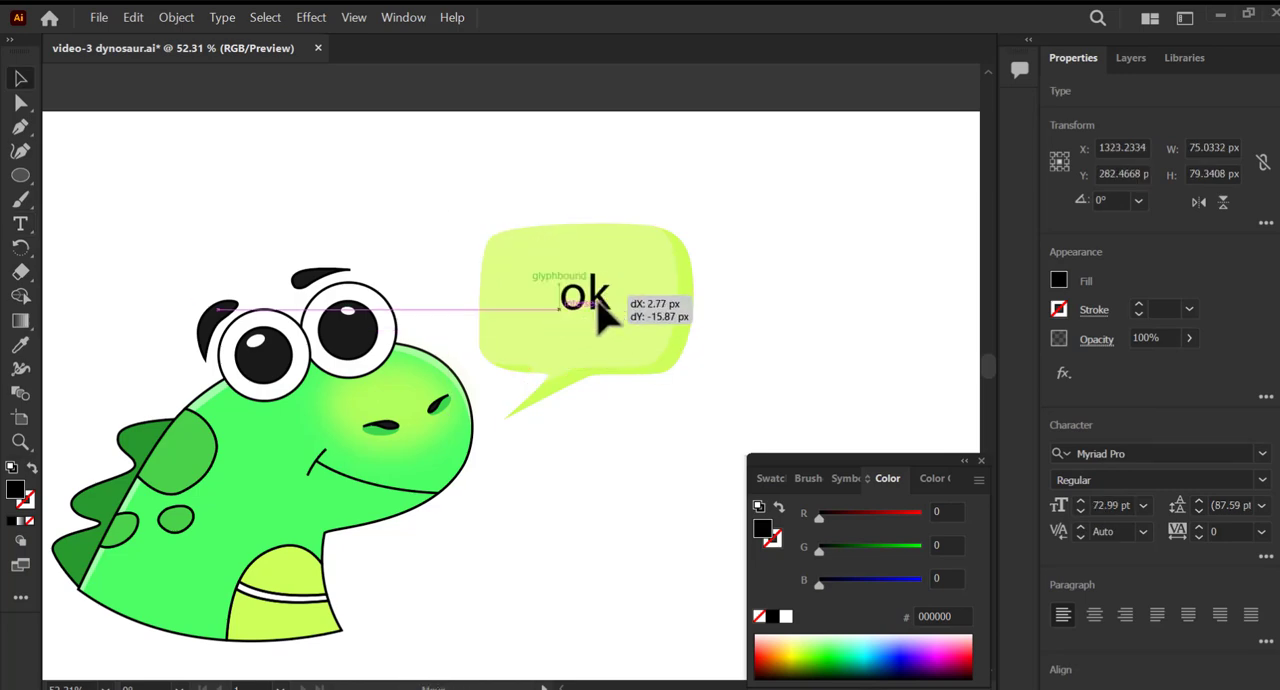
# Change the "ok" text's font to Kristen ITC and centre the text in the bubble.
pyautogui.hotkey('ctrl', 't')
pyautogui.click(995, 129)
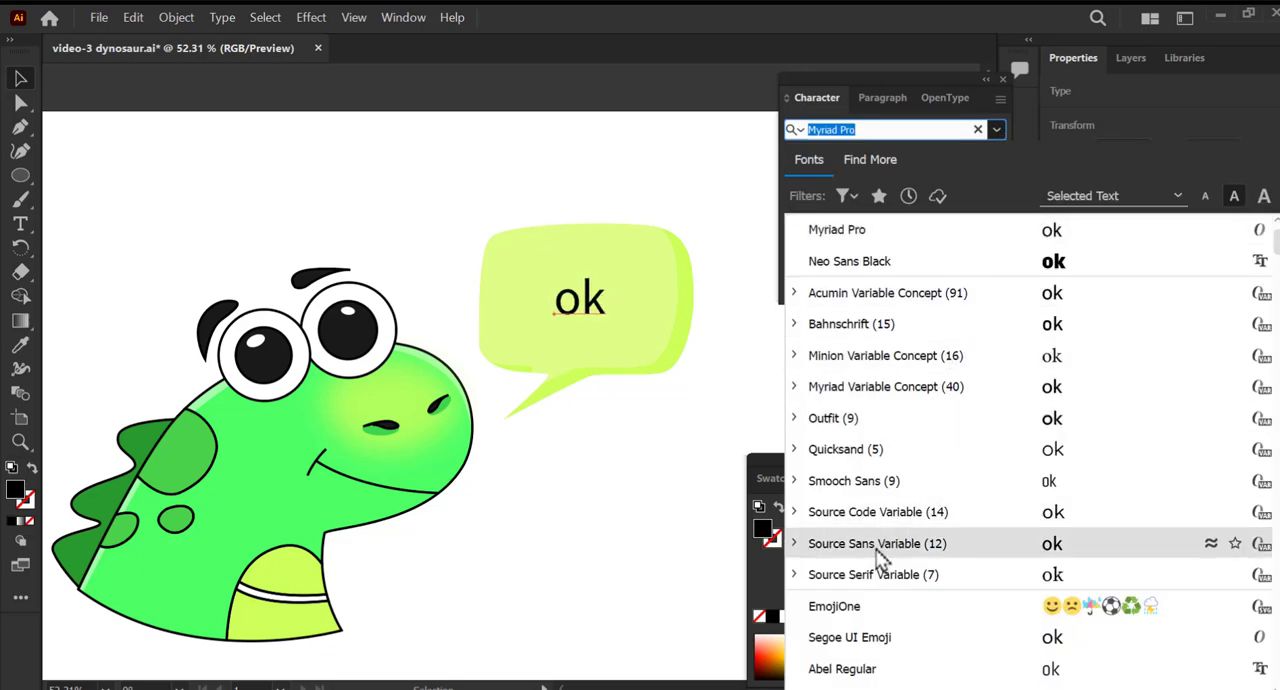
pyautogui.scroll(-15, 960, 570)
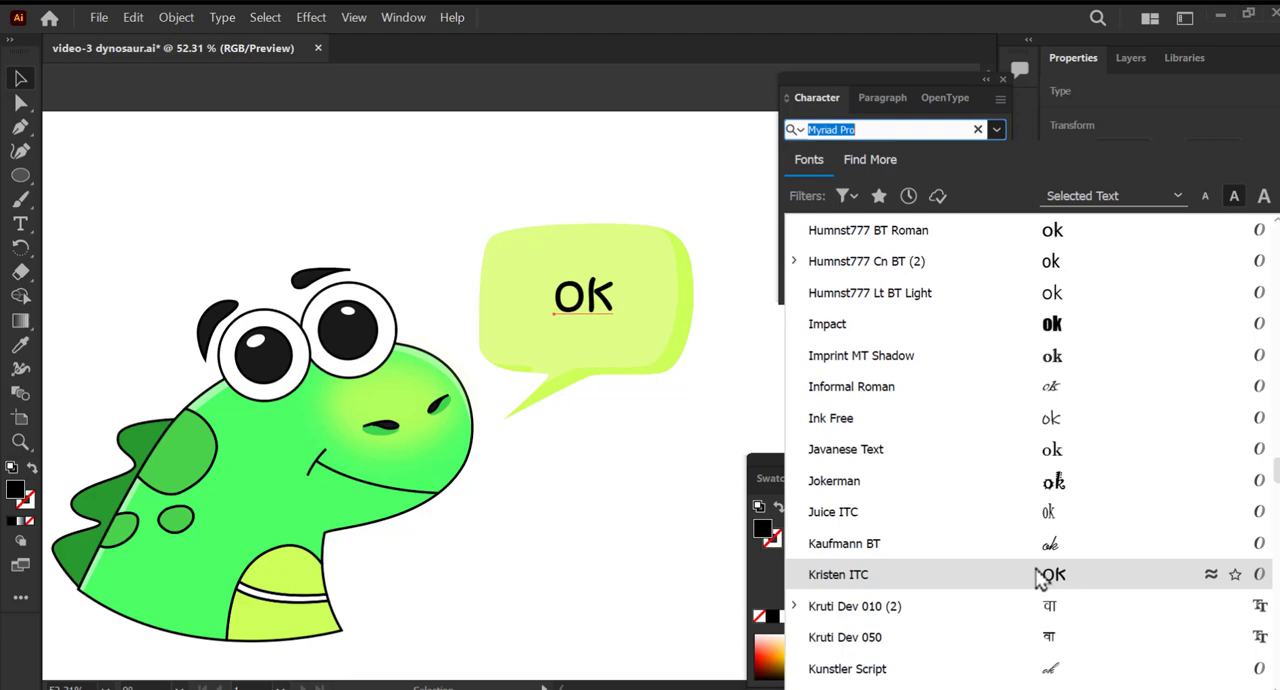
pyautogui.click(1040, 577)
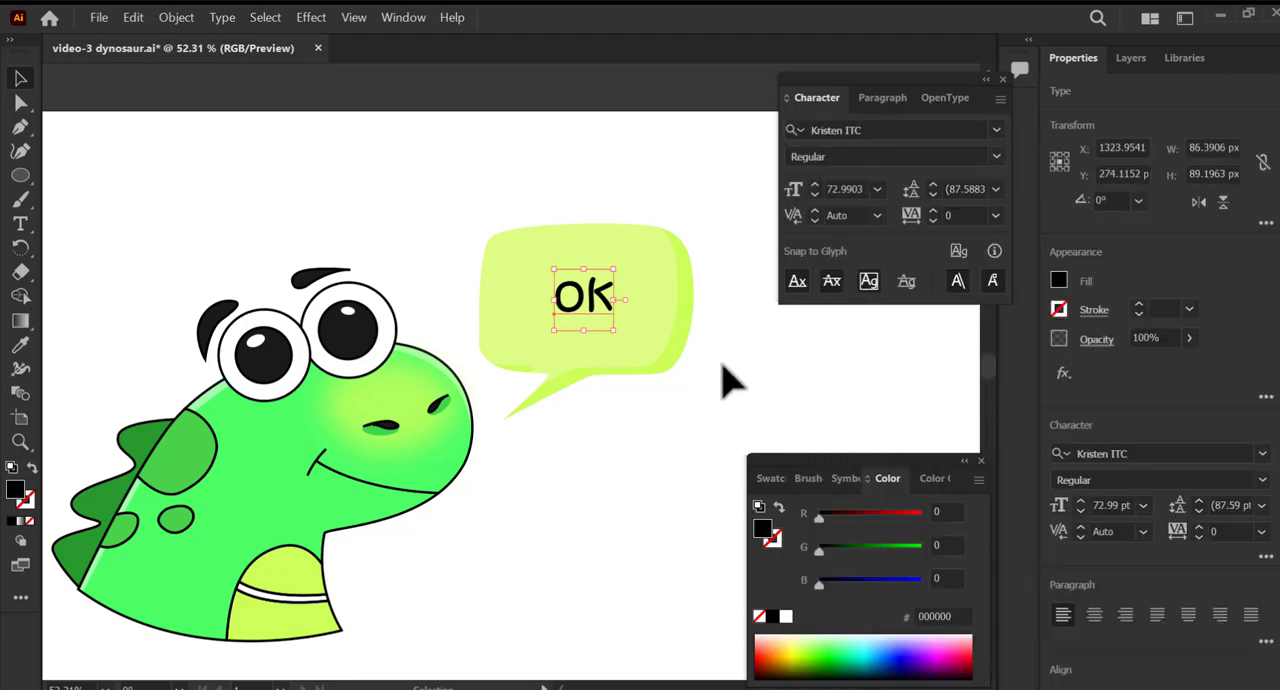
pyautogui.moveTo(605, 290); pyautogui.dragTo(599, 297)
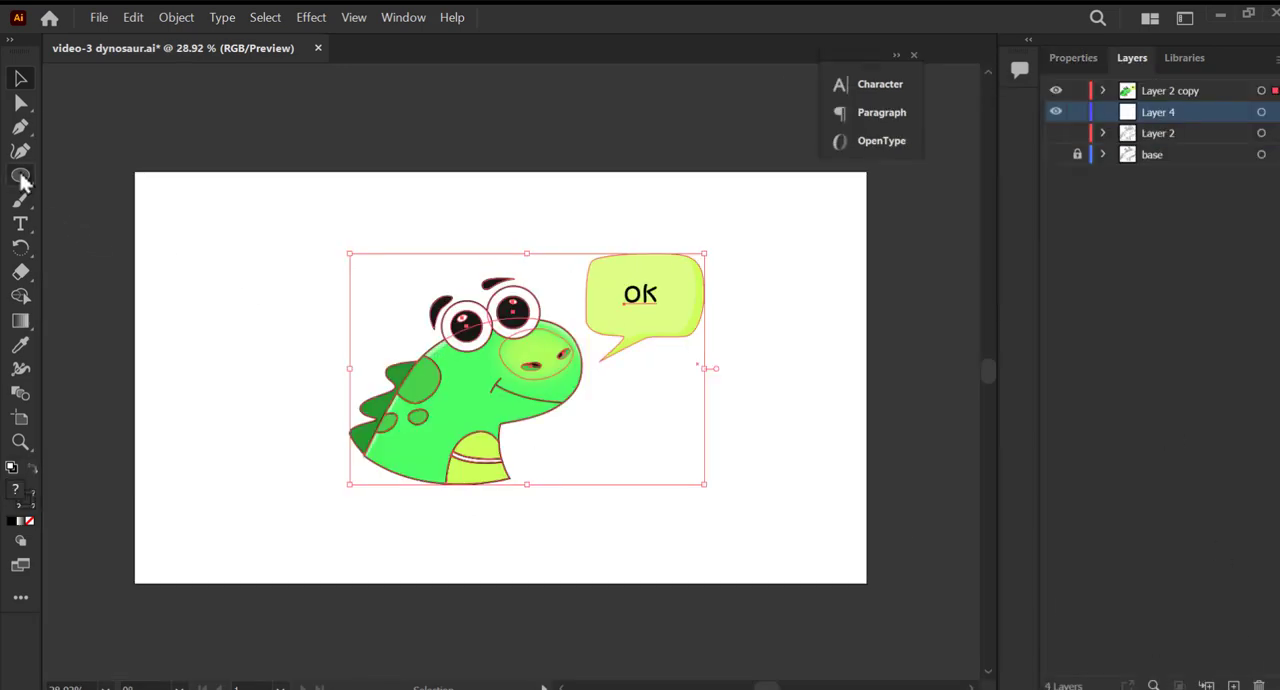
# Draw a background rectangle over the whole artboard on Layer 4 and fill it with turquoise 3CEFC4.
pyautogui.moveTo(22, 180); pyautogui.dragTo(888, 594)
pyautogui.doubleClick(15, 489)
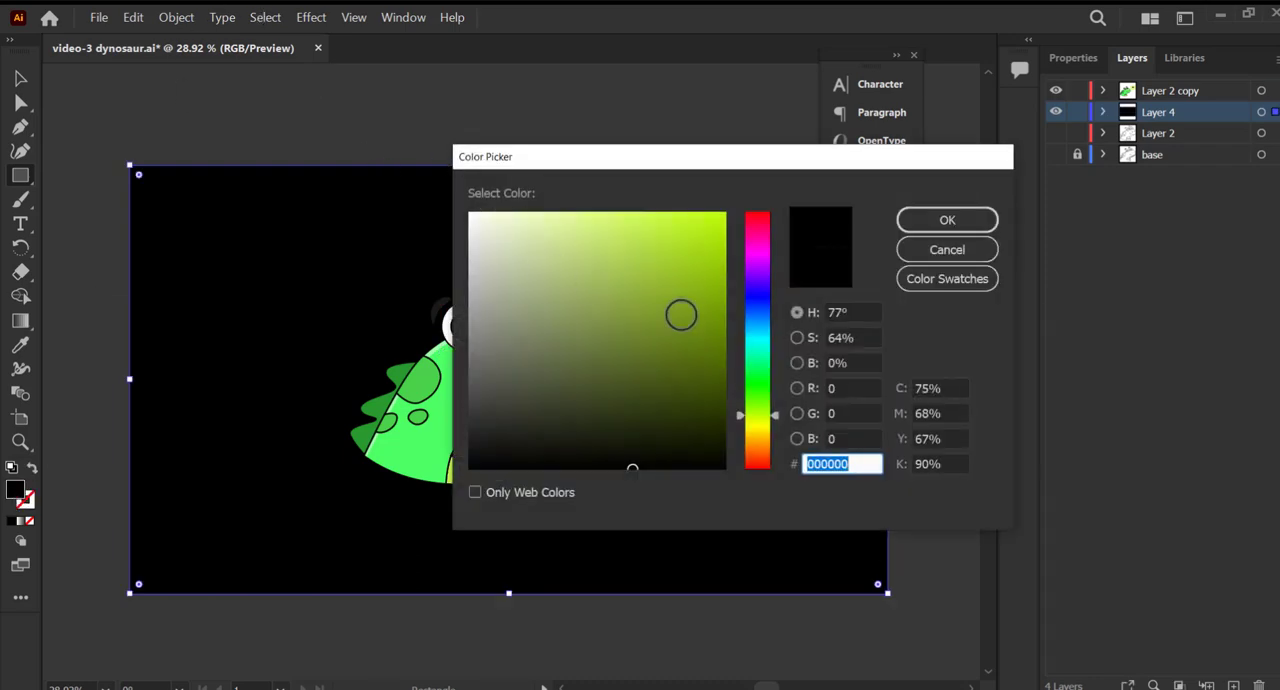
pyautogui.moveTo(757, 414); pyautogui.dragTo(766, 342)
pyautogui.moveTo(671, 290); pyautogui.dragTo(630, 232)
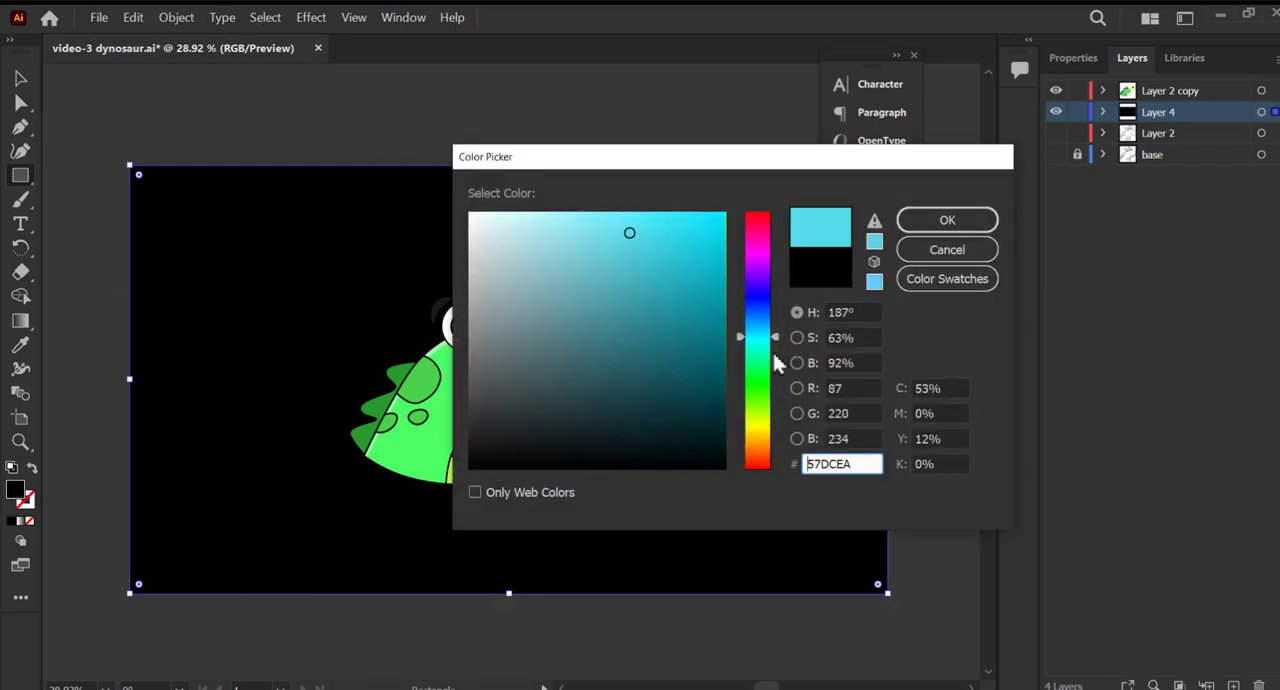
pyautogui.moveTo(774, 356)
pyautogui.mouseDown()
pyautogui.moveTo(766, 334)
pyautogui.moveTo(759, 356)
pyautogui.mouseUp()
pyautogui.moveTo(681, 272); pyautogui.dragTo(662, 227)
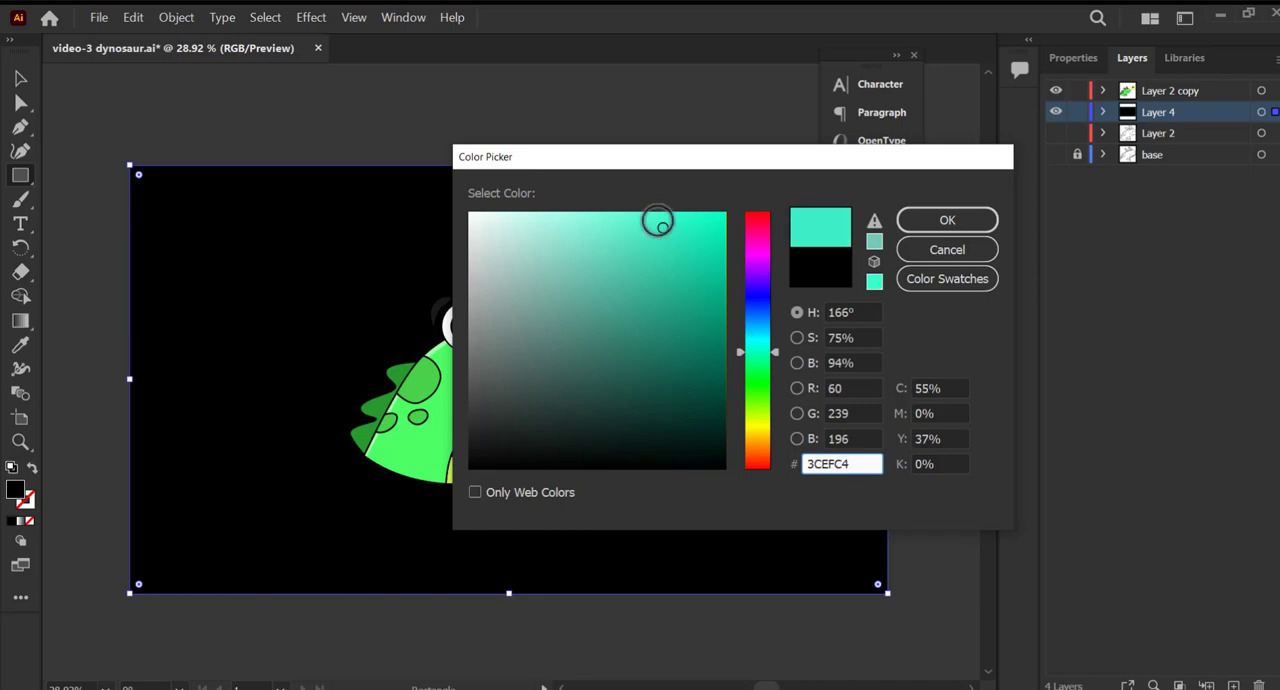
pyautogui.click(916, 228)
# Fit the background rectangle to the artboard's edges and move the dinosaur with its bubble toward the lower-left corner.
pyautogui.press('v')
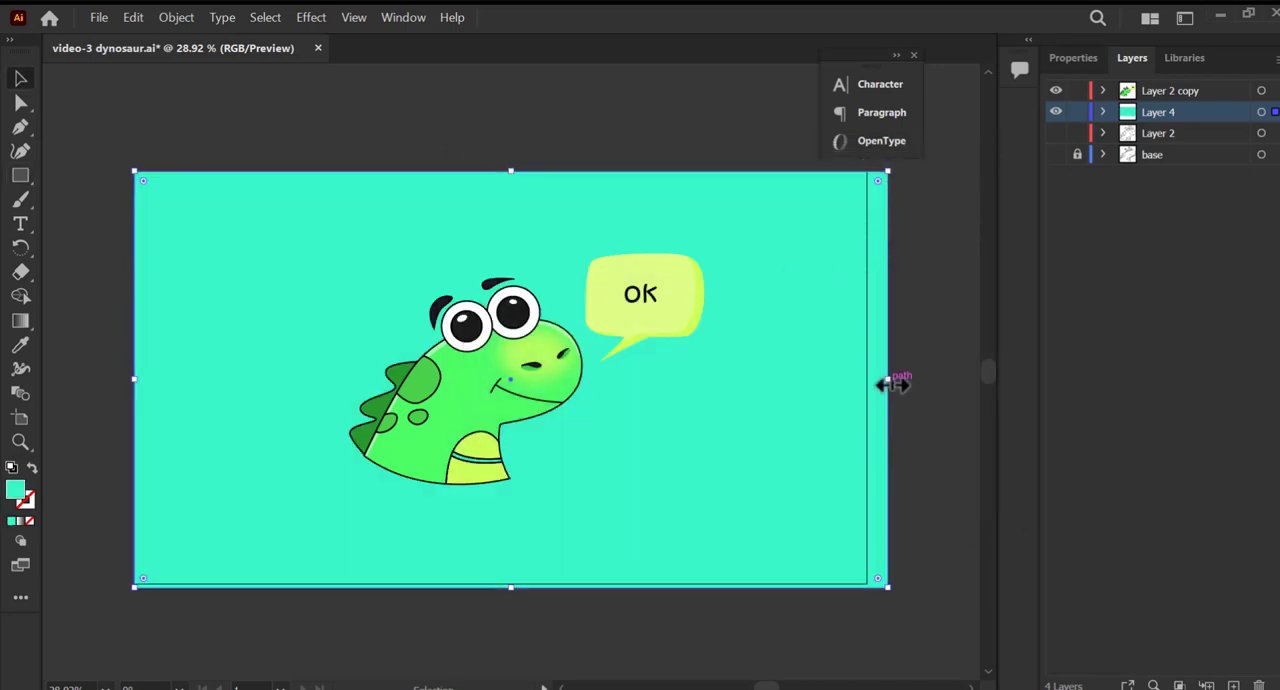
pyautogui.moveTo(889, 383); pyautogui.dragTo(867, 381)
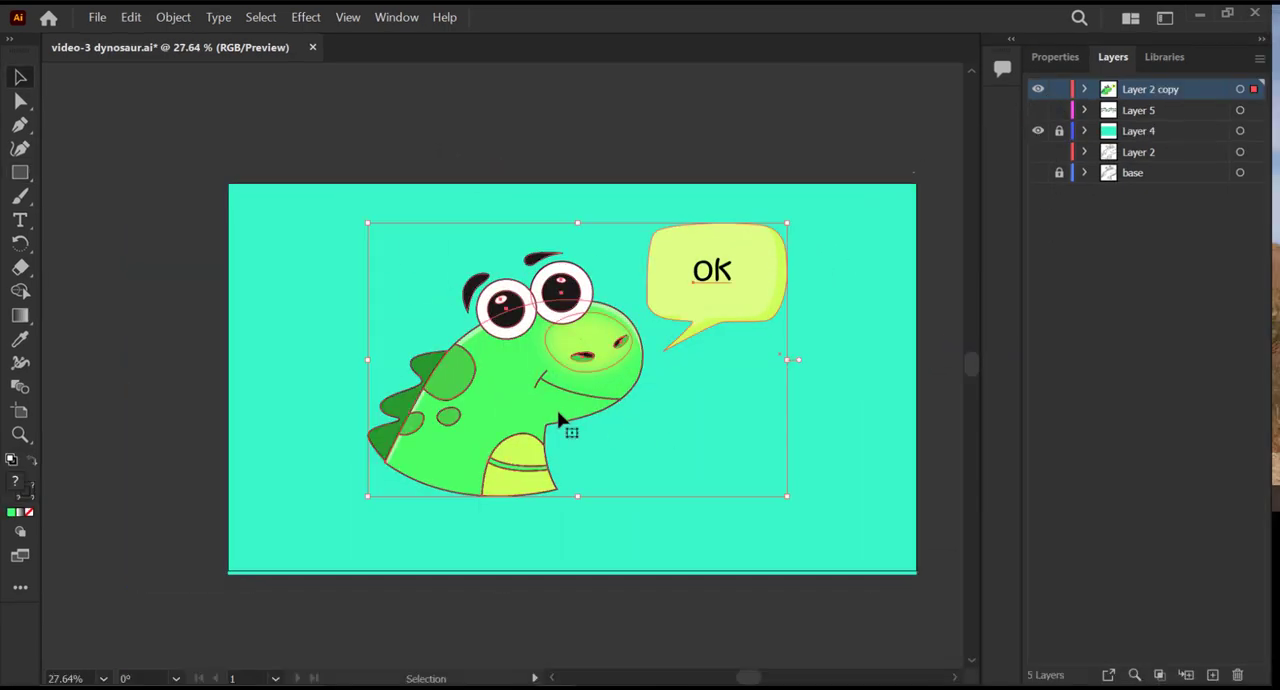
pyautogui.moveTo(557, 410)
pyautogui.mouseDown()
pyautogui.moveTo(474, 437)
pyautogui.moveTo(409, 491)
pyautogui.moveTo(378, 504)
pyautogui.moveTo(371, 488)
pyautogui.mouseUp()
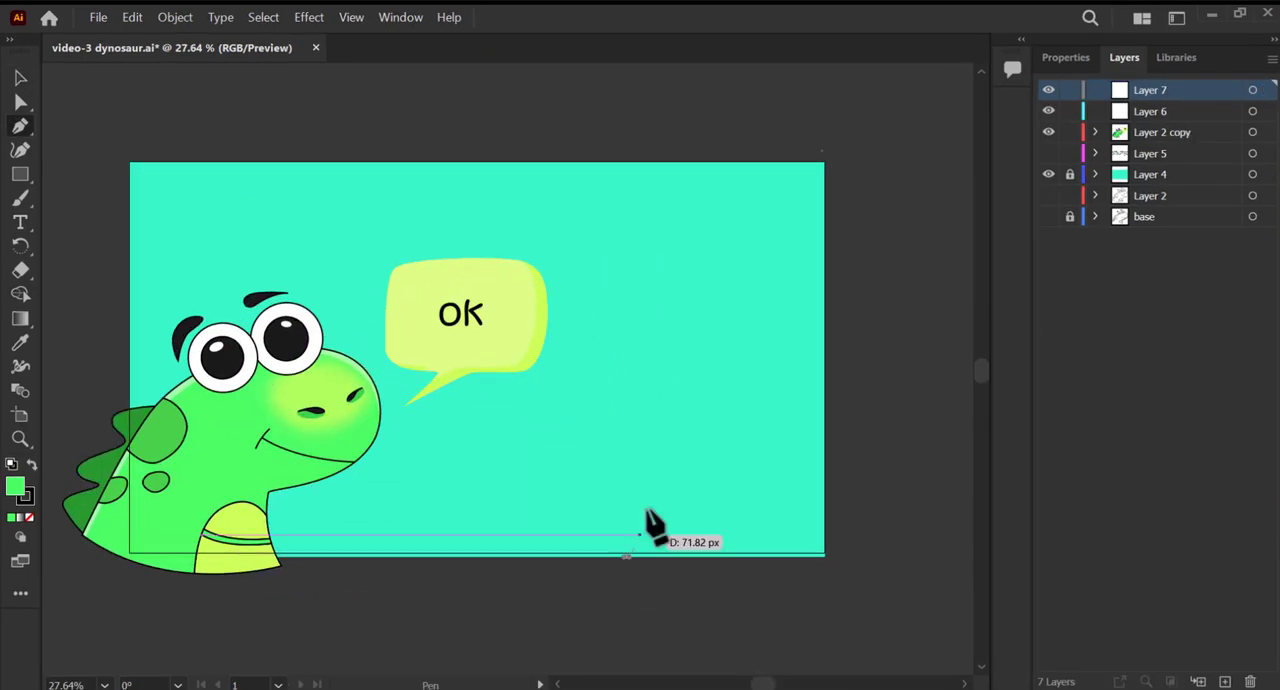
# Draw a closed, green, curved tail rising from the artboard's lower-right edge and refine its side curves.
pyautogui.moveTo(657, 523); pyautogui.dragTo(686, 447)
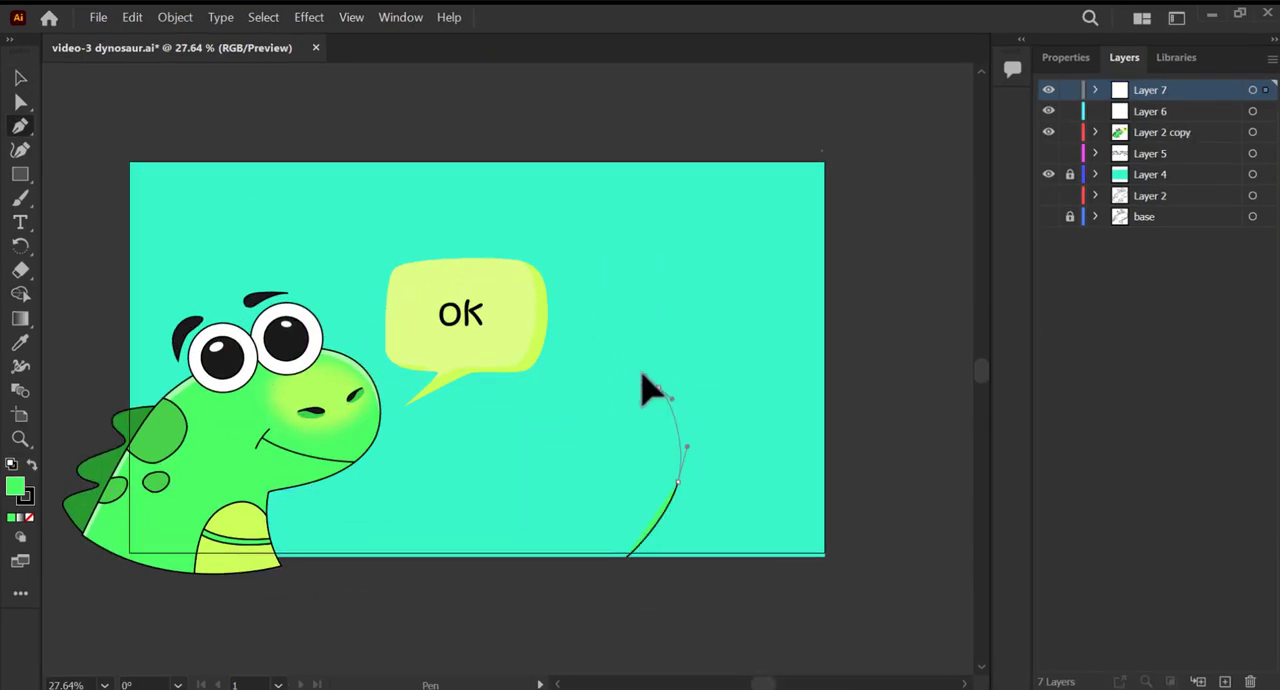
pyautogui.moveTo(641, 375); pyautogui.dragTo(705, 397)
pyautogui.moveTo(723, 482); pyautogui.dragTo(671, 485)
pyautogui.click(627, 557)
pyautogui.press('a')
pyautogui.moveTo(658, 387); pyautogui.dragTo(665, 384)
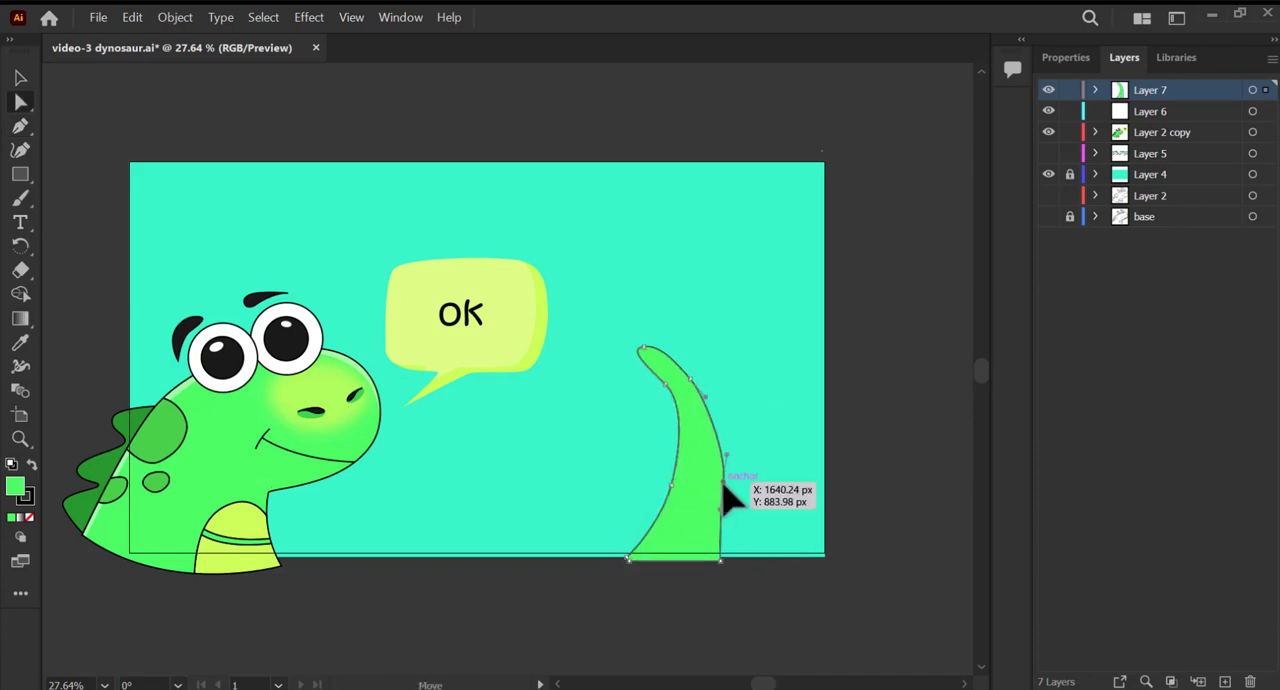
pyautogui.moveTo(724, 486); pyautogui.dragTo(729, 488)
pyautogui.click(775, 450)
# Draw a wavy outline of spikes along the tail's outer edge, from the tip down to the base.
pyautogui.press('p')
pyautogui.moveTo(656, 352)
pyautogui.mouseDown()
pyautogui.moveTo(606, 340)
pyautogui.moveTo(637, 351)
pyautogui.mouseUp()
pyautogui.moveTo(637, 361); pyautogui.dragTo(675, 420)
pyautogui.moveTo(665, 433); pyautogui.dragTo(668, 438)
pyautogui.moveTo(682, 458); pyautogui.dragTo(682, 471)
pyautogui.moveTo(678, 478); pyautogui.dragTo(681, 551)
pyautogui.press('v')
# Remove the spike outline's fill and adjust its anchor points to fit the tail's outer edge.
pyautogui.scroll(3, 641, 411)
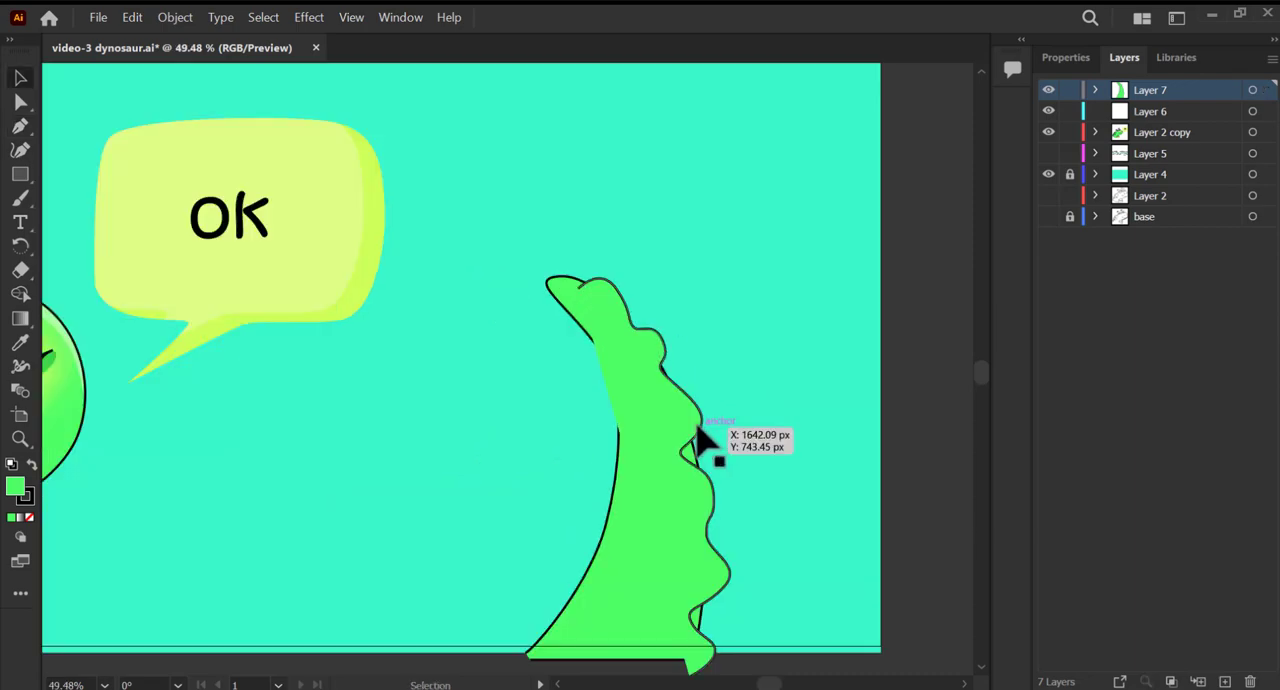
pyautogui.moveTo(700, 424); pyautogui.dragTo(710, 427)
pyautogui.click(30, 517)
pyautogui.moveTo(700, 500); pyautogui.dragTo(688, 476)
pyautogui.press('a')
pyautogui.moveTo(711, 476); pyautogui.dragTo(706, 467)
pyautogui.moveTo(700, 395); pyautogui.dragTo(685, 361)
# Turn the areas between the wavy outline and the tail into separate spike shapes with the Shape Builder tool.
pyautogui.keyDown('shift'); pyautogui.click(650, 400); pyautogui.keyUp('shift')
pyautogui.hotkey('shift', 'm')
pyautogui.moveTo(695, 420); pyautogui.dragTo(692, 433)
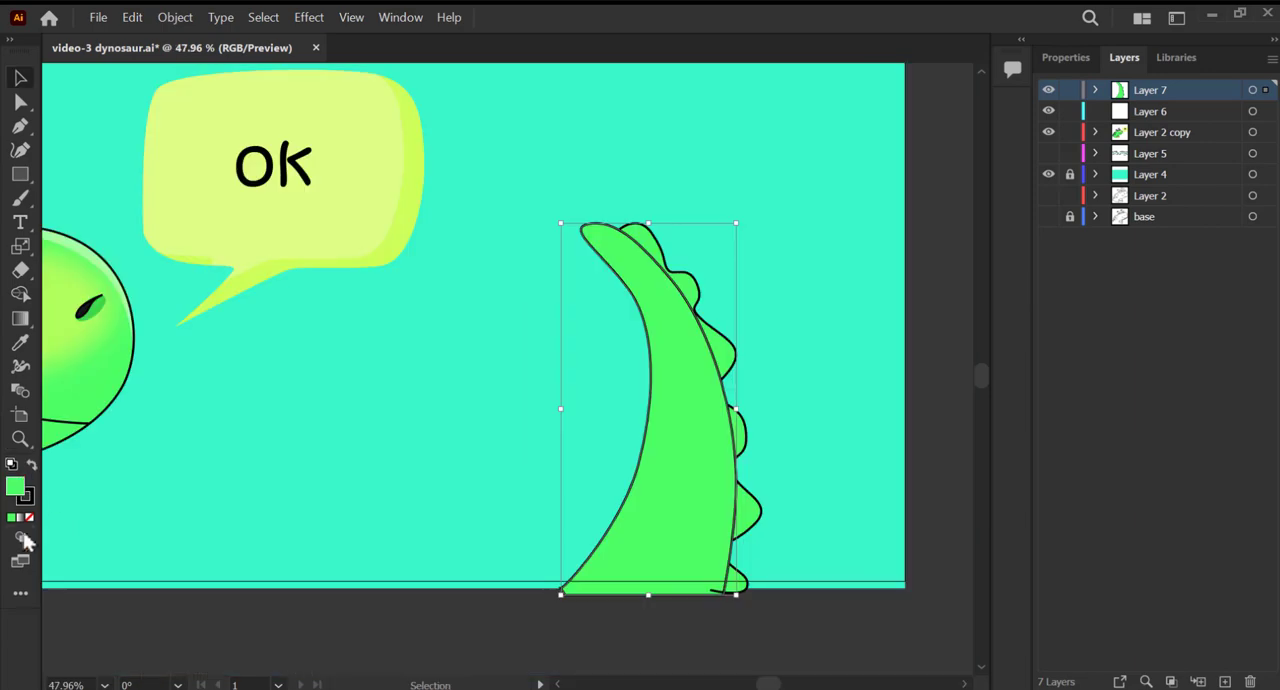
# Switch to Draw Inside on the tail and trace the inner edge of a pale green 85FF90 highlight from tip to base.
pyautogui.click(20, 535)
pyautogui.click(80, 567)
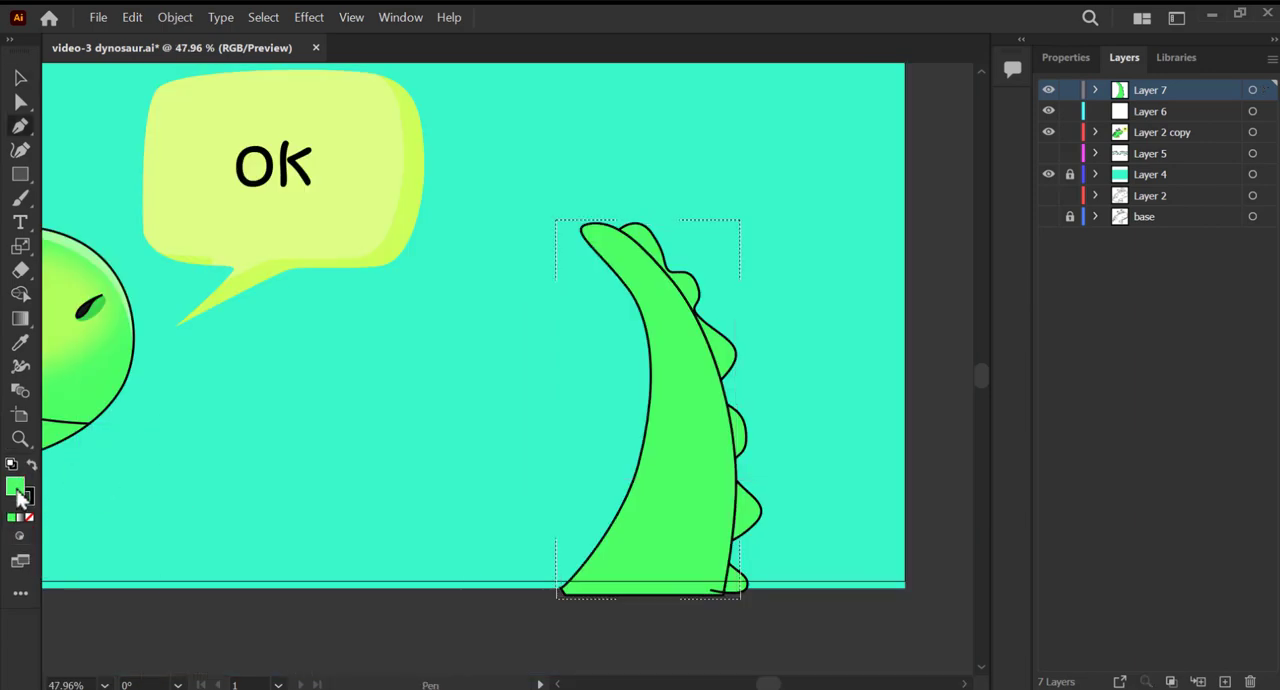
pyautogui.click(592, 231)
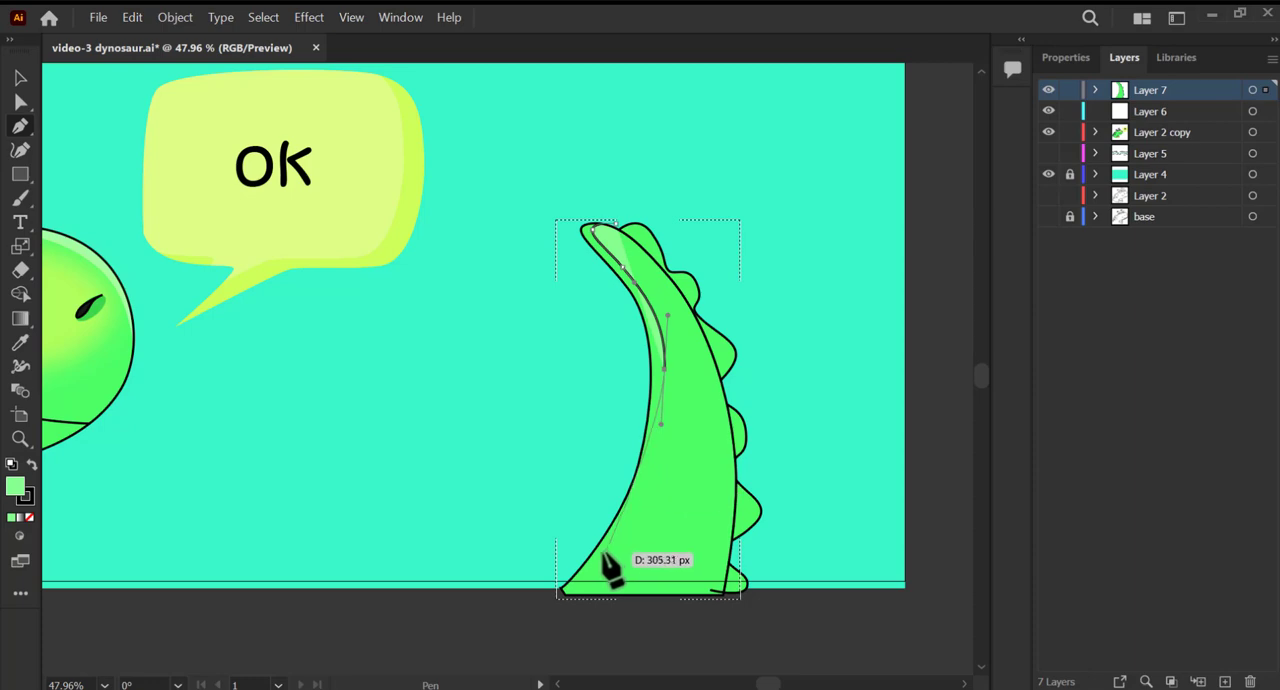
pyautogui.moveTo(603, 552); pyautogui.dragTo(576, 588)
pyautogui.click(562, 588)
# Bring the highlight outline back around the outside of the tail from its base to the tip.
pyautogui.click(531, 603)
pyautogui.click(456, 548)
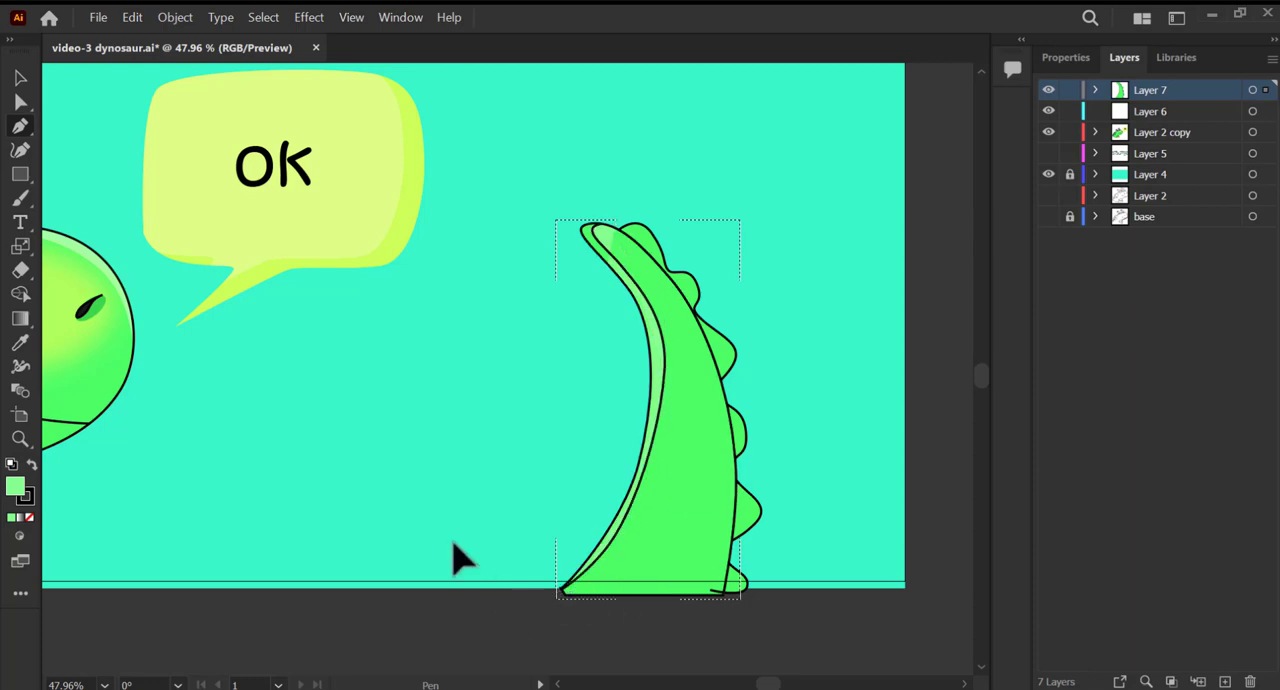
pyautogui.click(546, 341)
pyautogui.click(536, 272)
pyautogui.click(537, 229)
pyautogui.click(591, 197)
pyautogui.click(616, 222)
pyautogui.moveTo(641, 234); pyautogui.dragTo(634, 232)
# Remove the stroke from the tail highlight, keeping its pale green fill.
pyautogui.scroll(-2, 610, 340)
pyautogui.moveTo(547, 492); pyautogui.dragTo(545, 497)
pyautogui.scroll(1, 545, 497)
pyautogui.press('v')
pyautogui.click(26, 498)
pyautogui.click(31, 517)
pyautogui.click(14, 486)
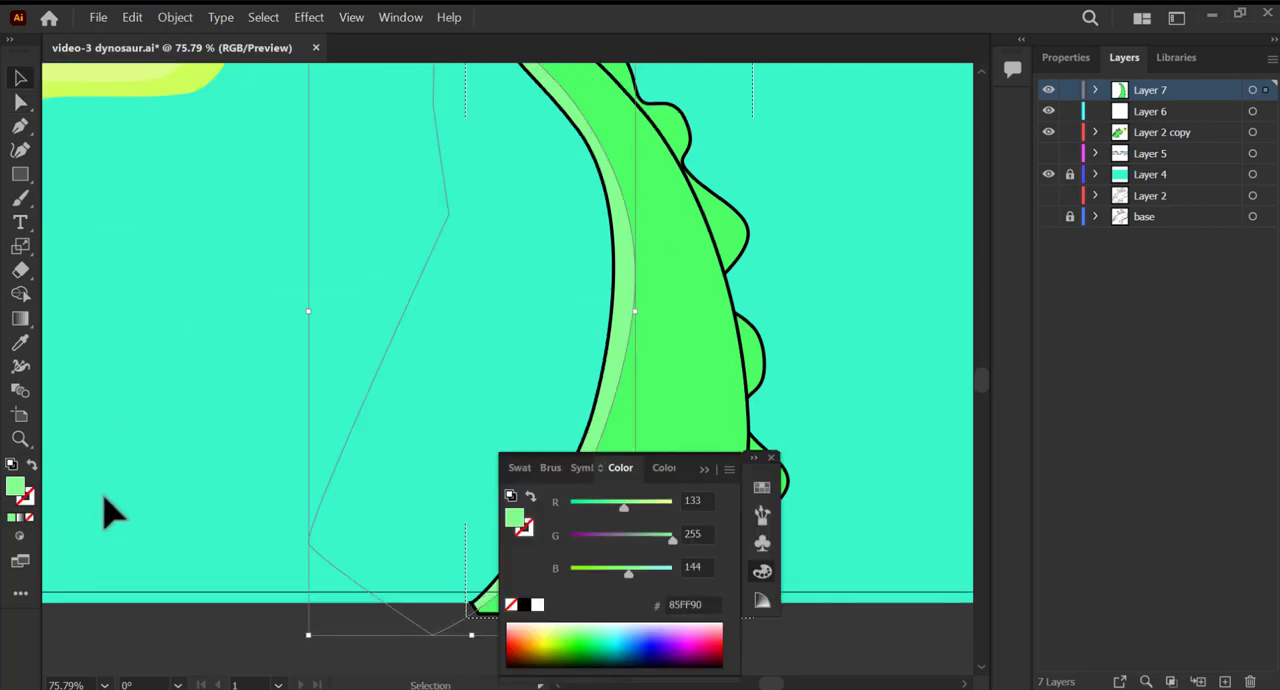
pyautogui.click(103, 490)
# Select all the tail spikes and apply the dark green style sampled from the dinosaur's back spikes.
pyautogui.click(755, 458)
pyautogui.click(789, 459)
pyautogui.scroll(-4, 840, 460)
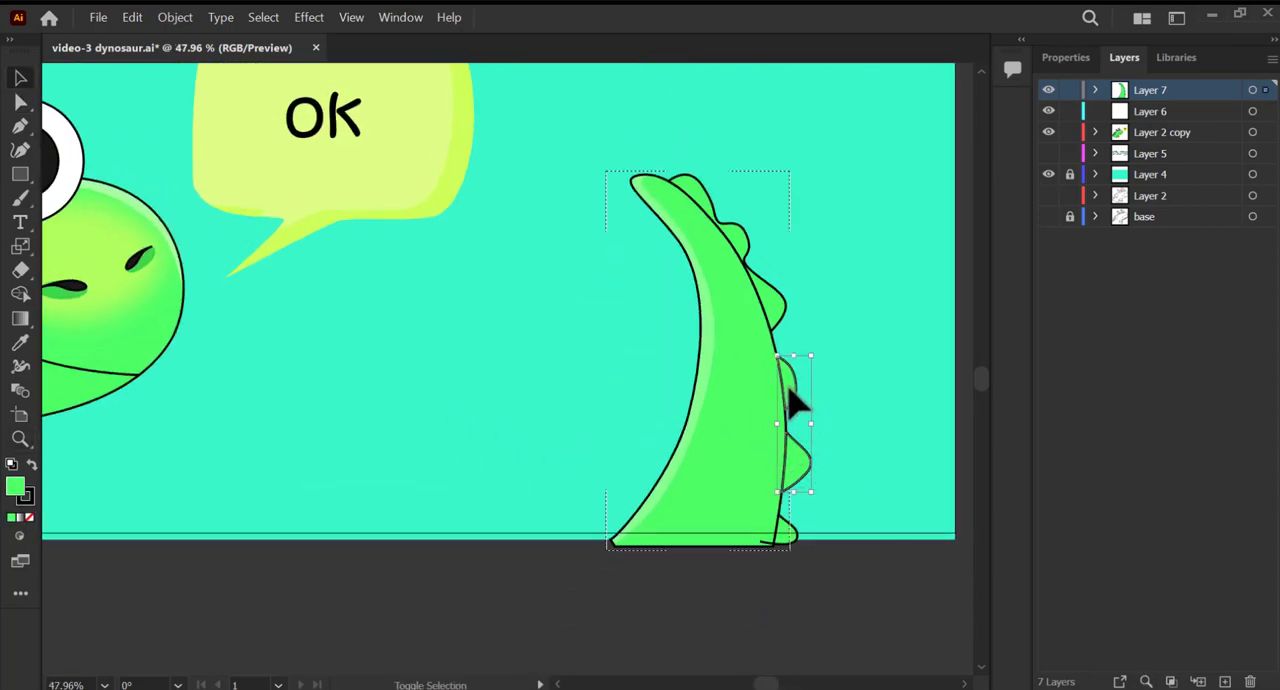
pyautogui.scroll(-2, 780, 395)
pyautogui.moveTo(726, 400); pyautogui.dragTo(758, 412)
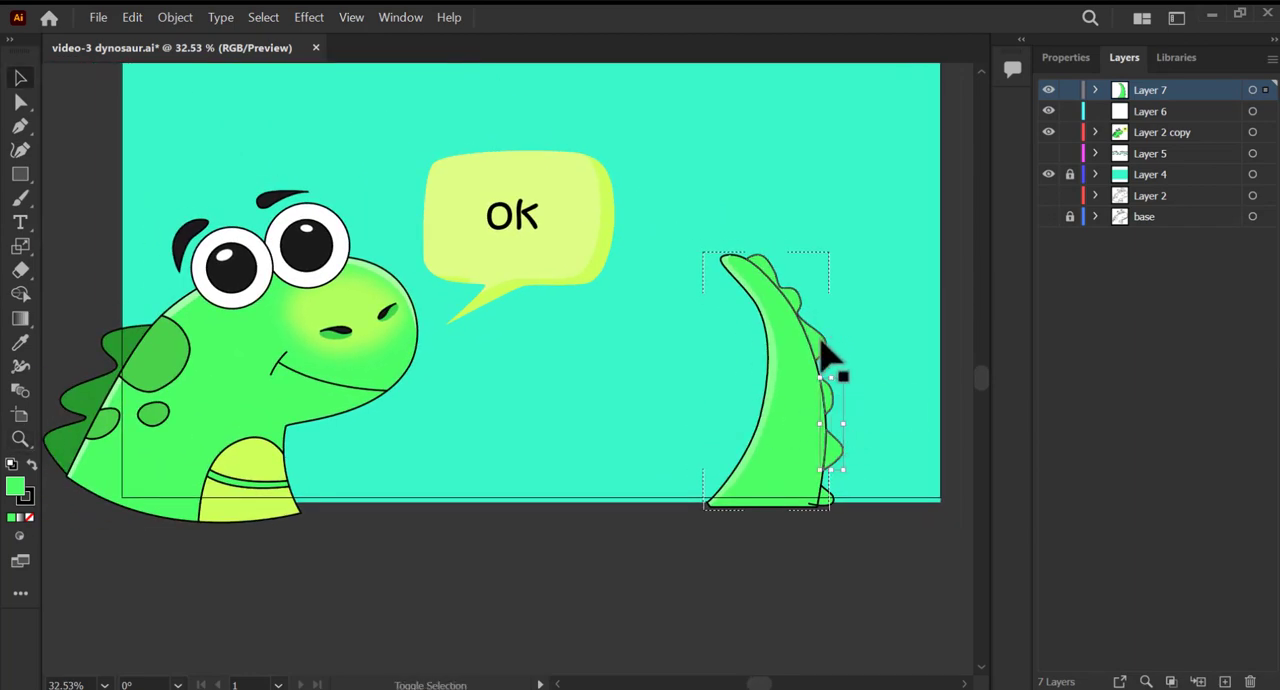
pyautogui.click(20, 345)
pyautogui.click(94, 388)
# Move the dinosaur, speech bubble and tail together about 98 px right and 40 px down.
pyautogui.moveTo(341, 424); pyautogui.dragTo(376, 438)
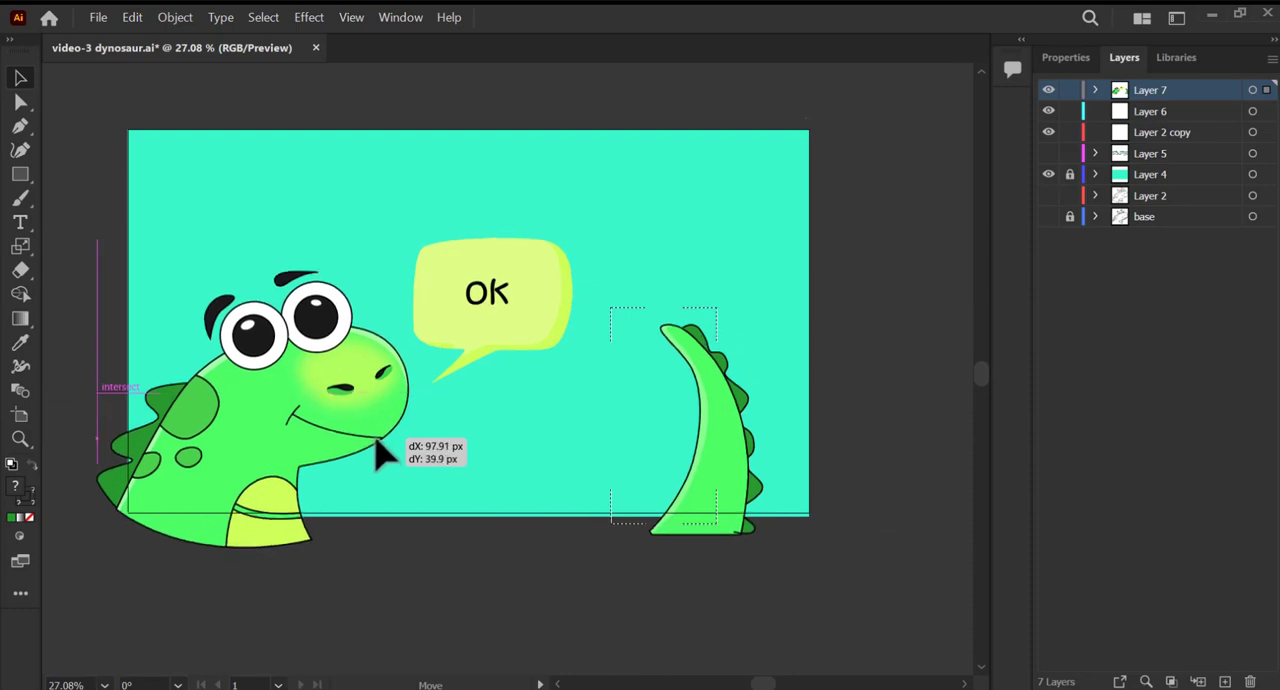